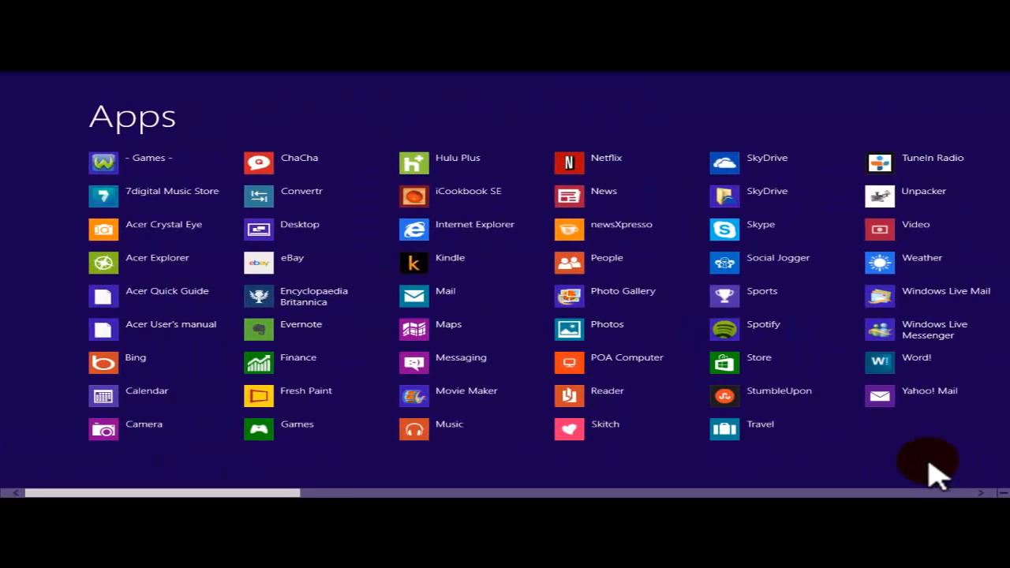
Step: Find Paint among the Windows Accessories in the apps list and open it
click(981, 493)
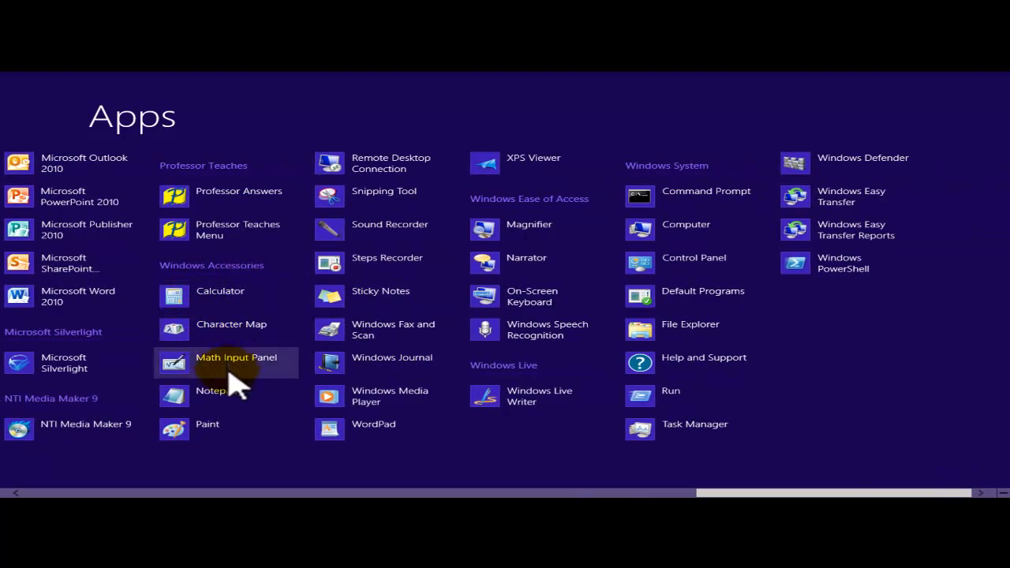
click(183, 433)
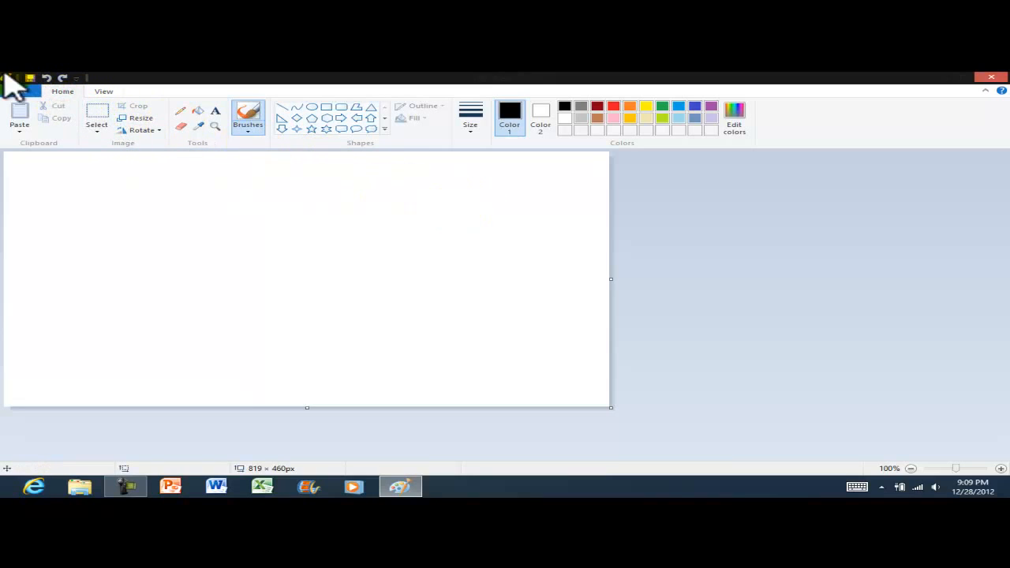
Step: Show the rulers around the blank canvas
click(103, 92)
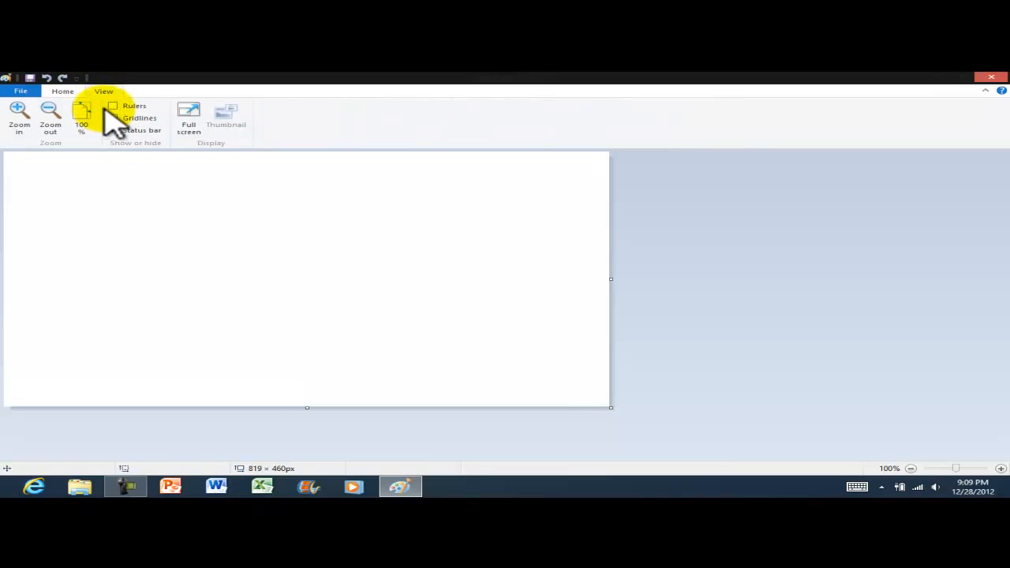
click(63, 91)
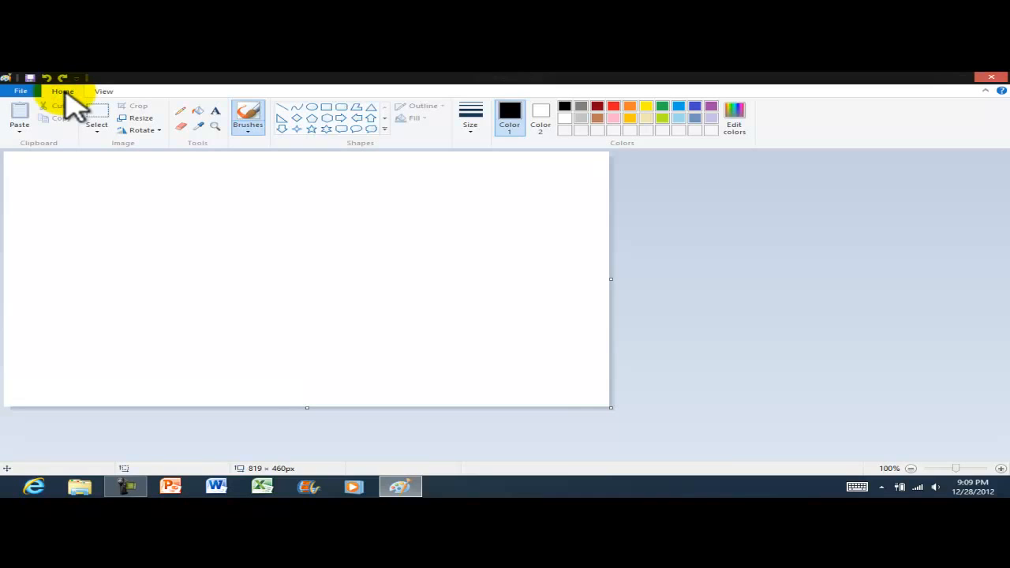
click(103, 91)
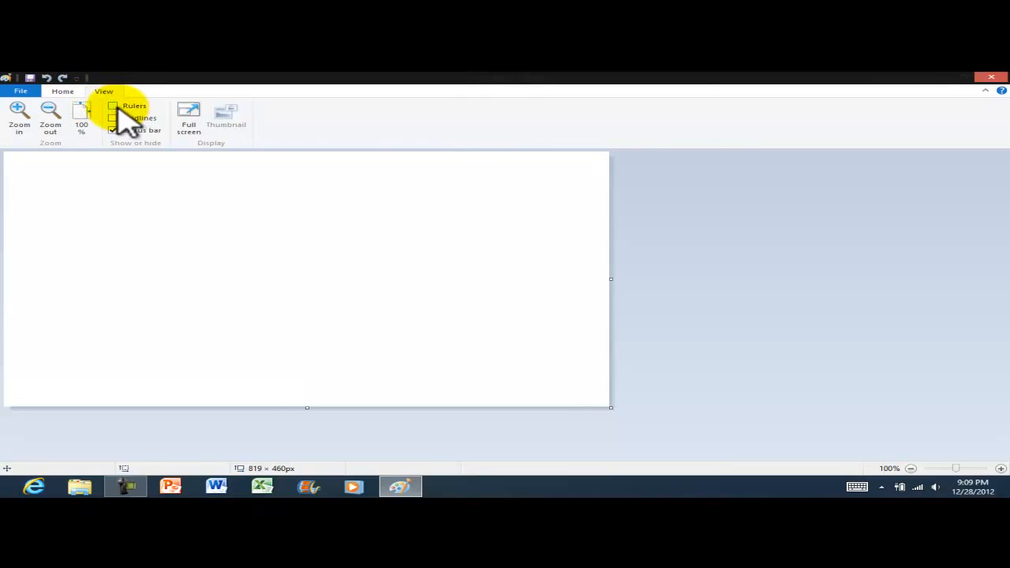
click(117, 107)
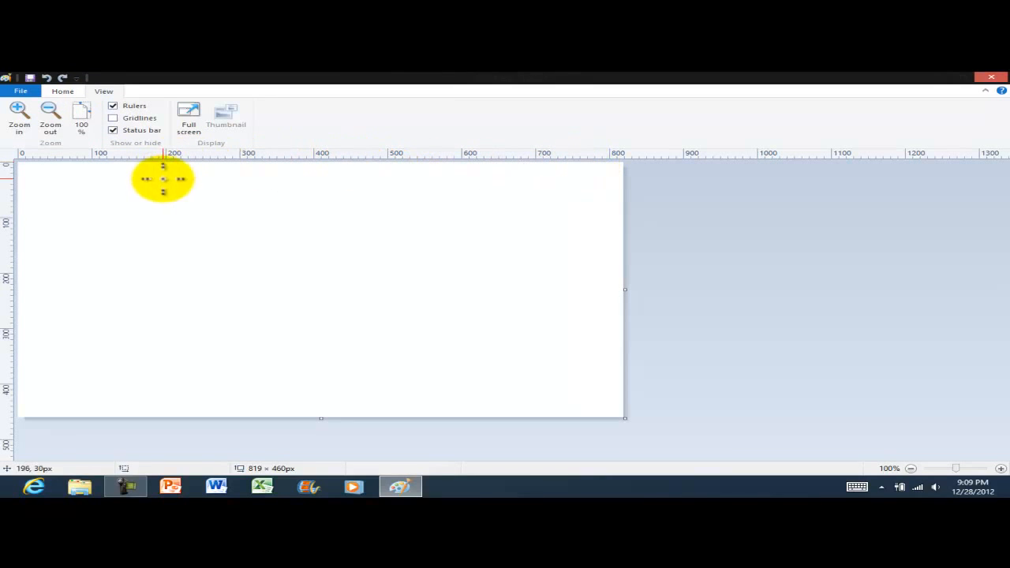
Step: Show the gridlines over the canvas and hide them again
click(115, 118)
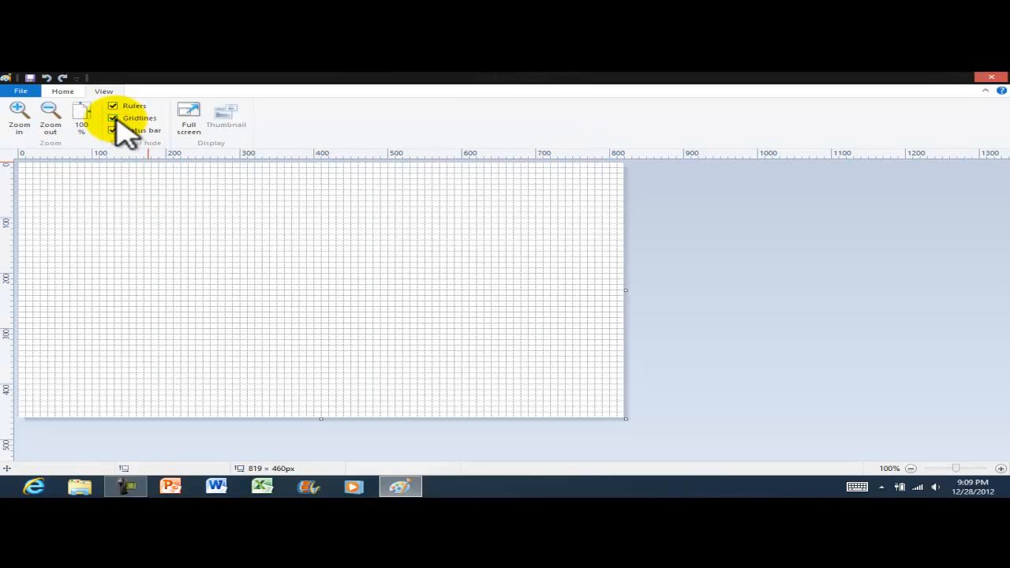
click(115, 119)
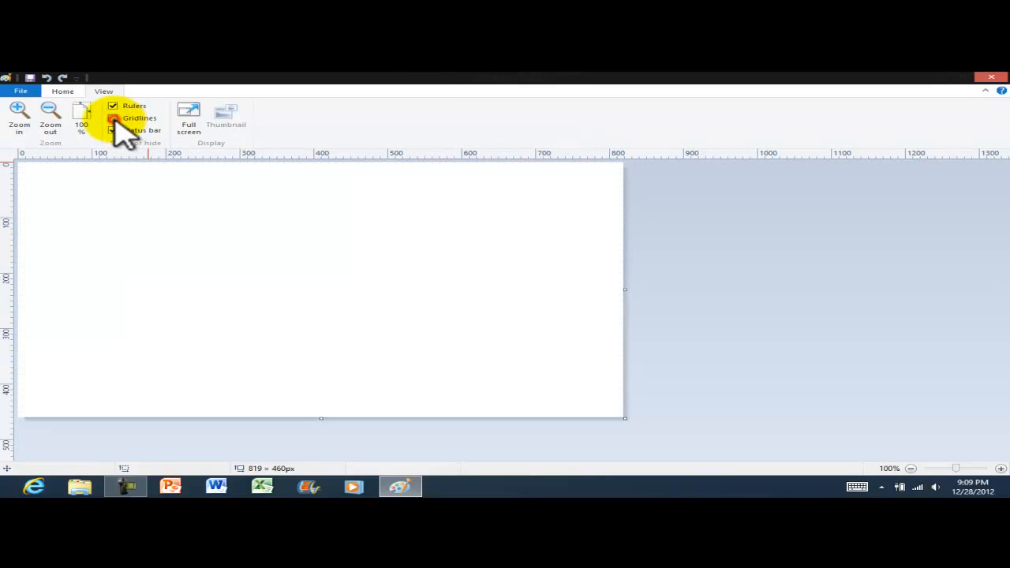
click(66, 93)
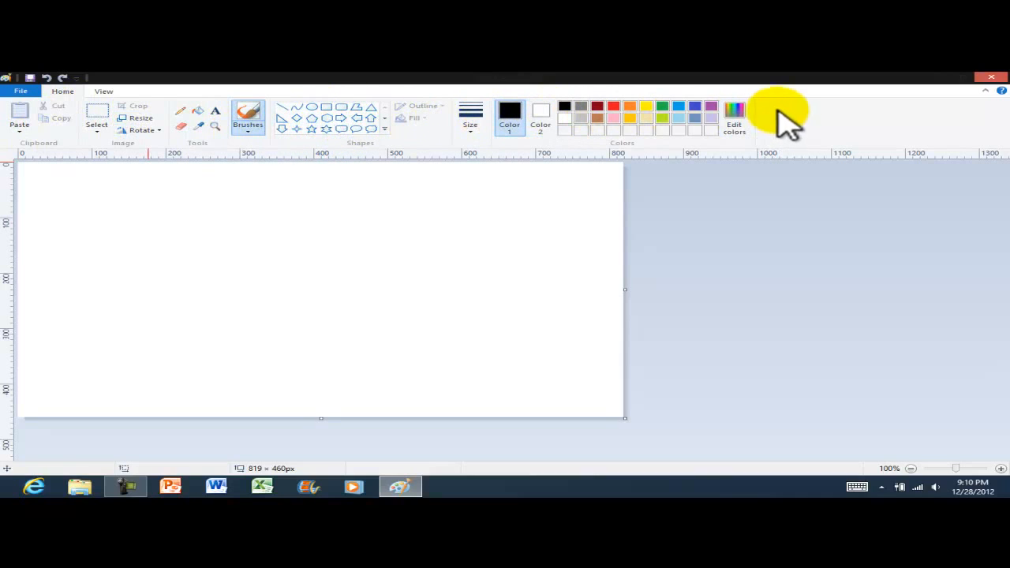
click(105, 91)
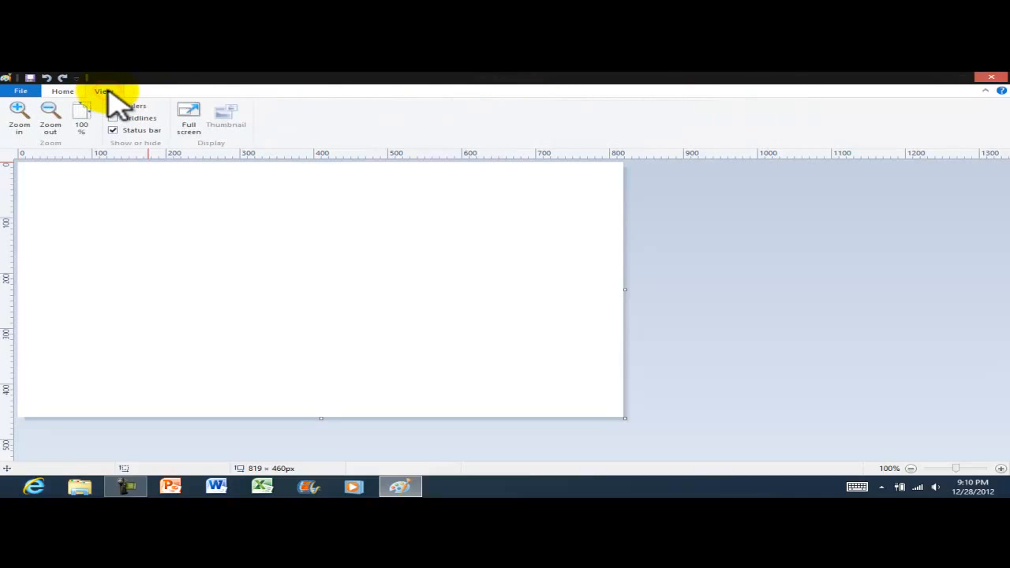
click(64, 92)
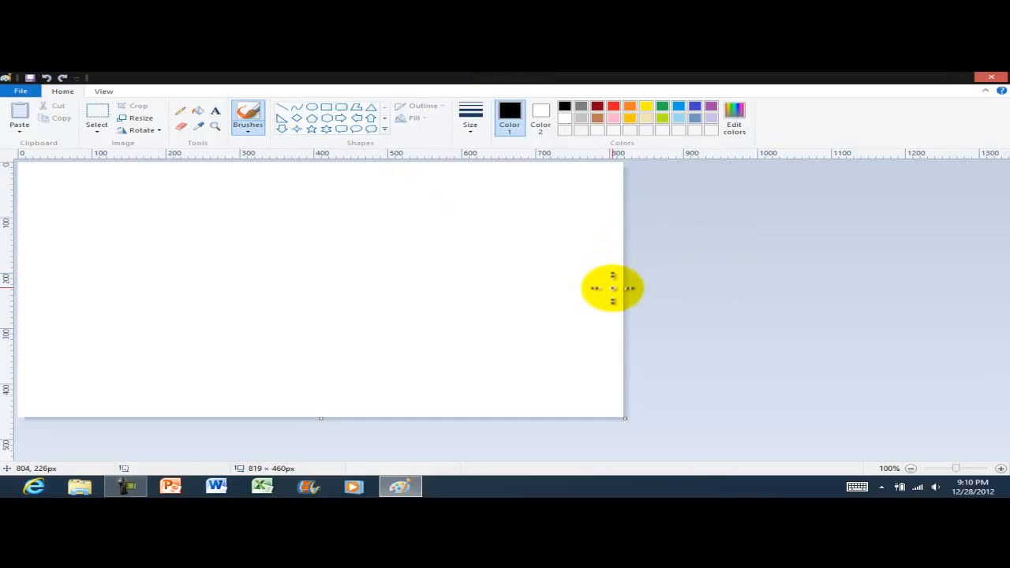
Step: Shrink the canvas to about 501 × 401 px by pulling in its right and bottom edges
drag(625, 291, 388, 295)
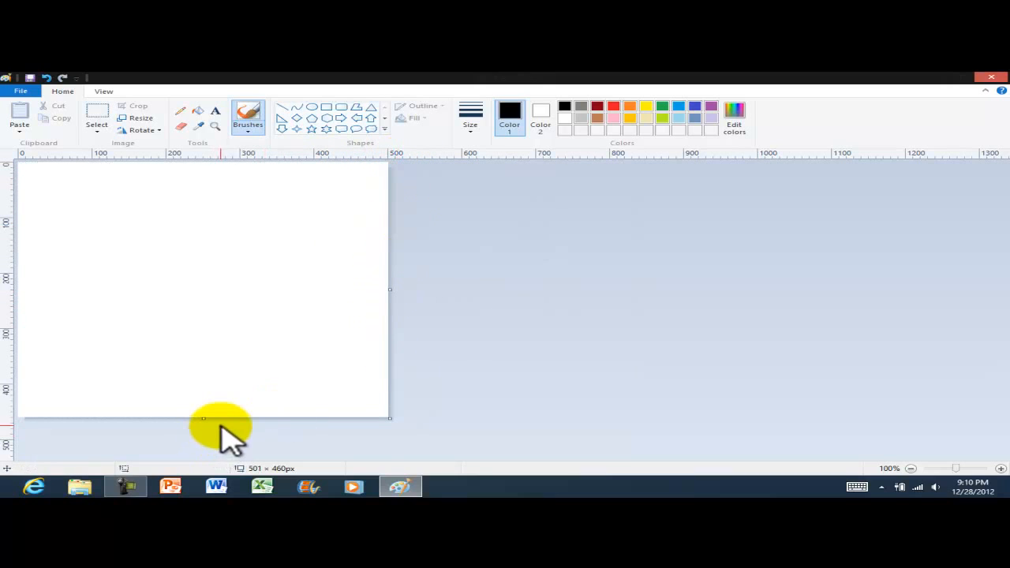
drag(203, 418, 203, 385)
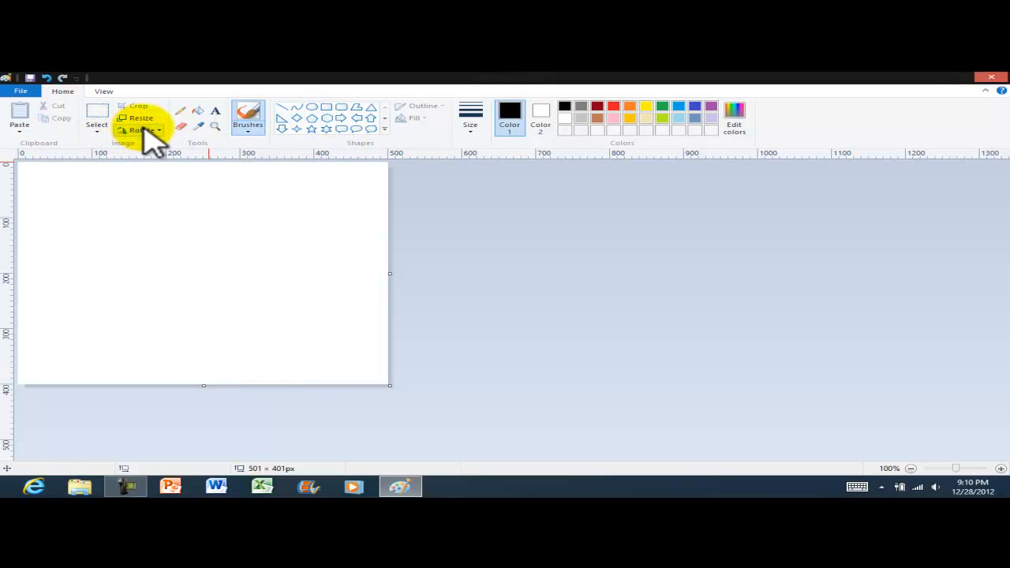
Step: Draw a closed, curvy freehand outline in black with the Pencil across the upper half of the canvas
click(180, 111)
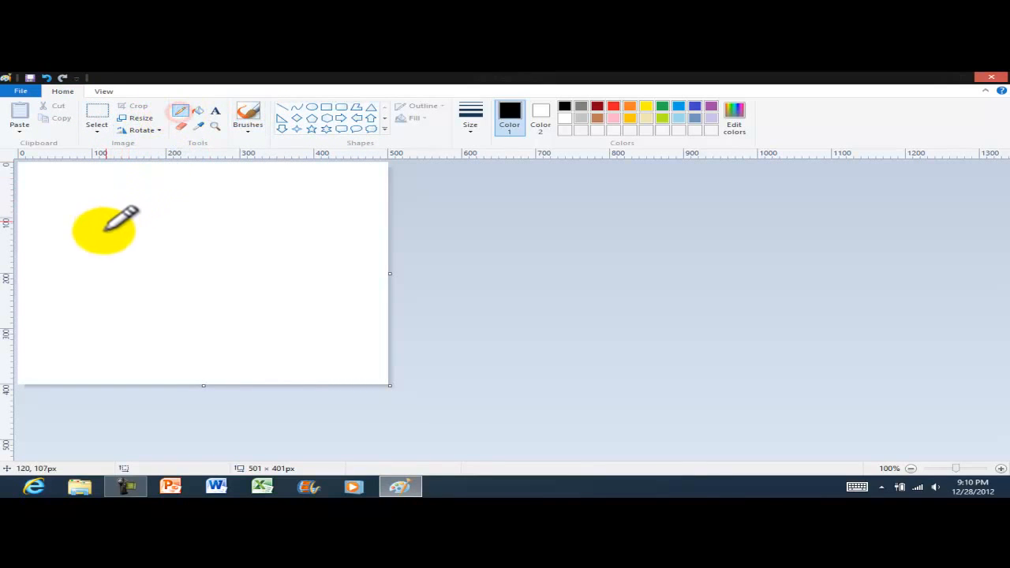
mouse_move(85, 240)
mouse_down()
mouse_move(126, 211)
mouse_move(201, 211)
mouse_move(142, 259)
mouse_move(229, 230)
mouse_move(272, 245)
mouse_move(245, 267)
mouse_move(261, 277)
mouse_move(284, 232)
mouse_move(270, 207)
mouse_move(137, 192)
mouse_move(85, 236)
mouse_up()
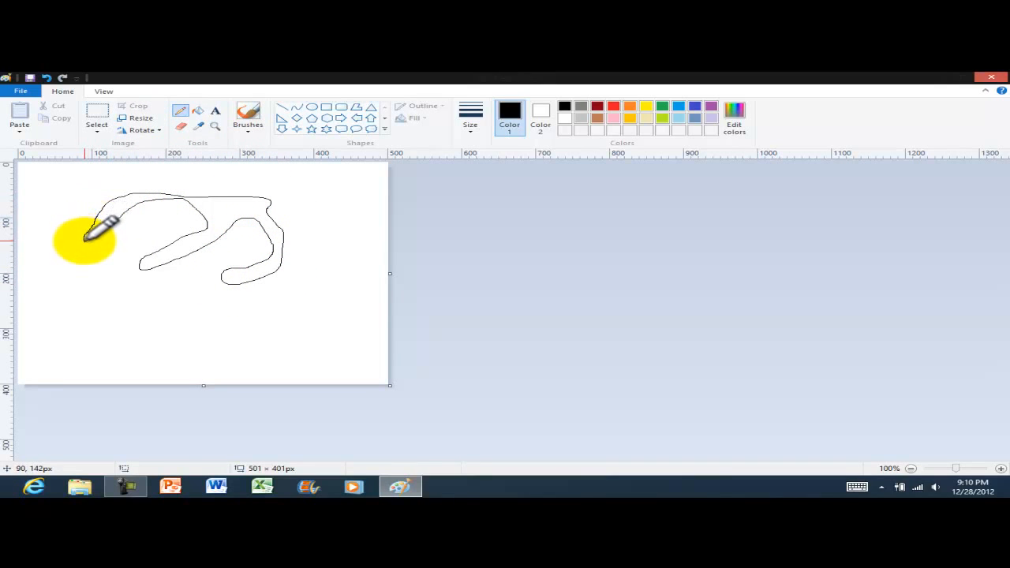
Step: Fill the freehand outline with black, and refill it with red
click(198, 110)
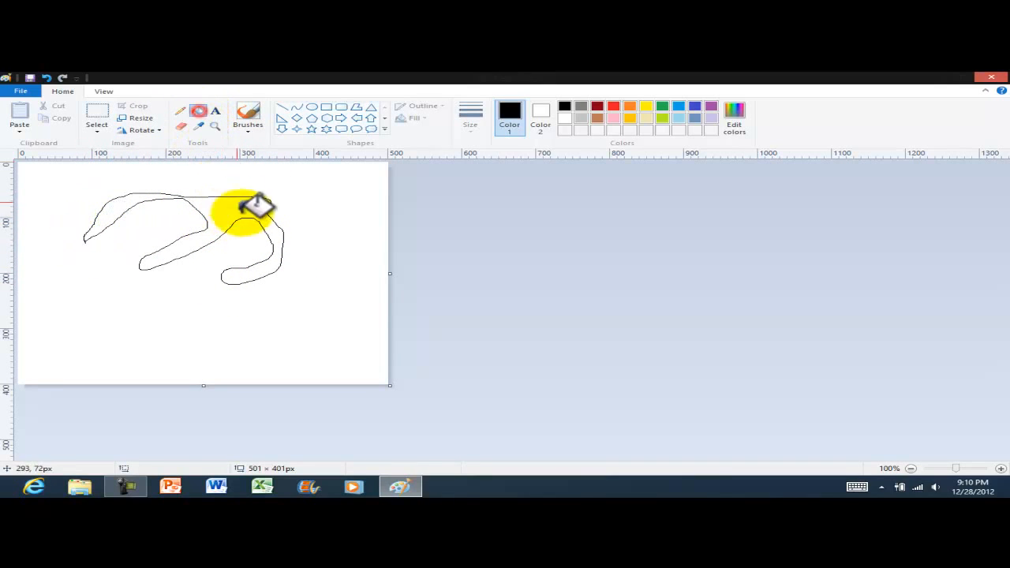
click(235, 210)
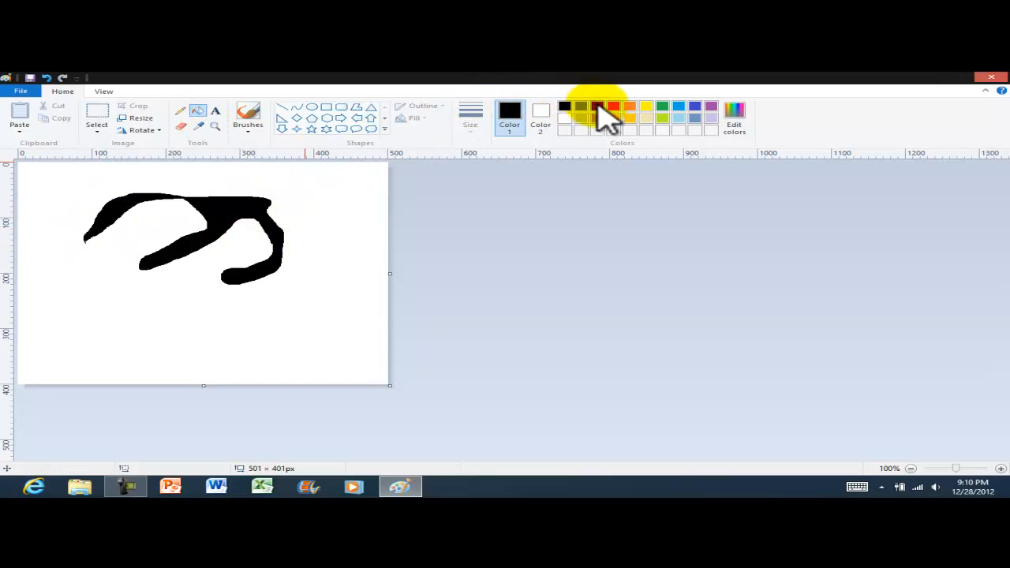
click(613, 107)
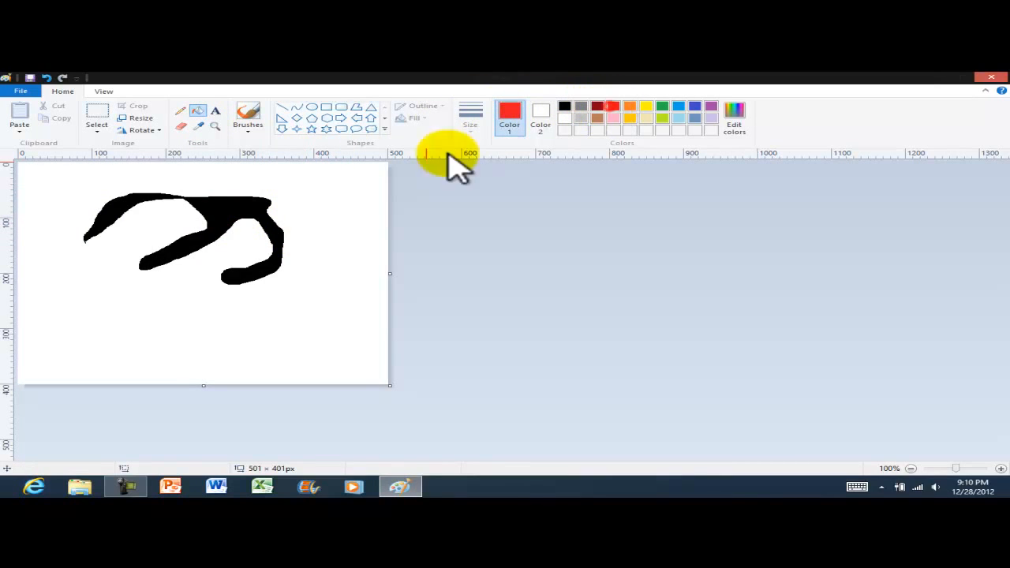
click(244, 203)
Step: Add the red text "International College" below the shape, widen its text box to about 223 px and select the text
click(214, 111)
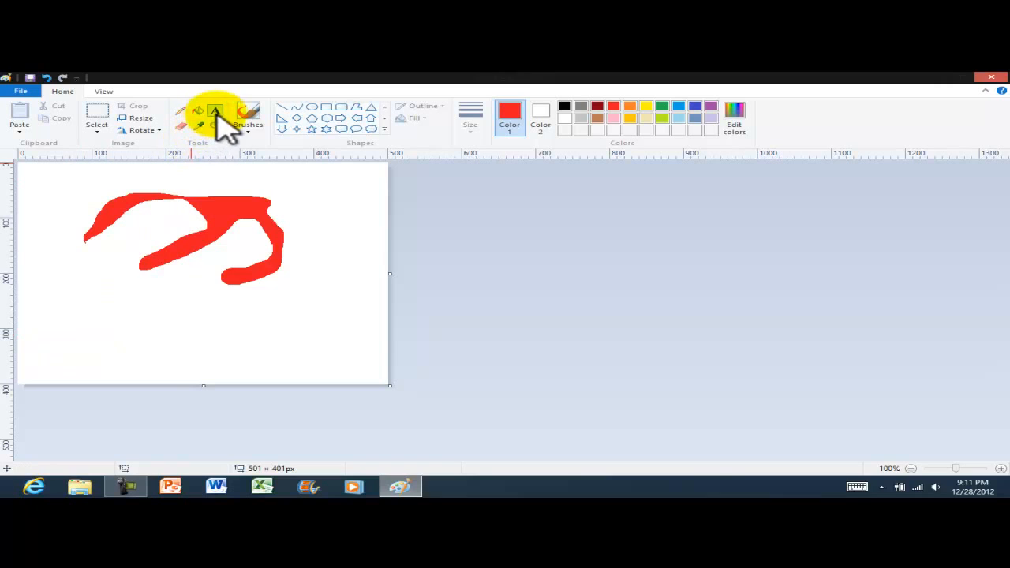
click(77, 344)
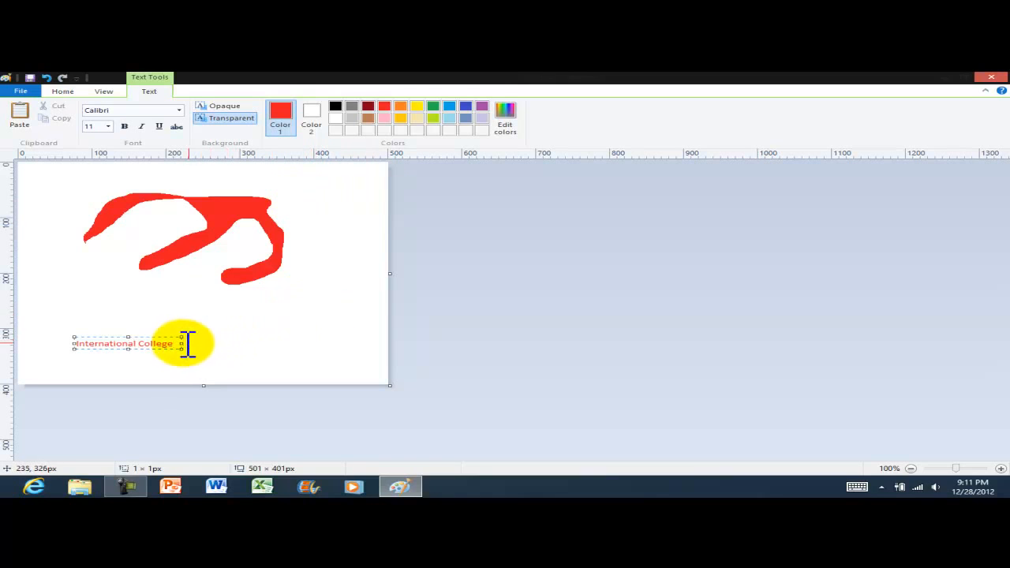
drag(155, 337, 97, 338)
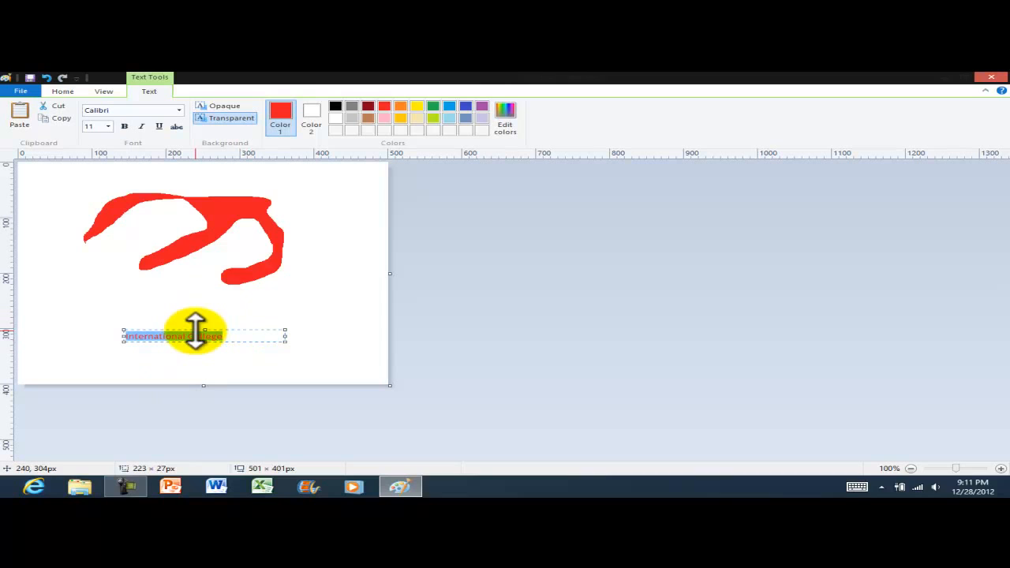
Step: Set the selected text's font size to 48 and enlarge its text box to about 468 × 141 px
click(108, 126)
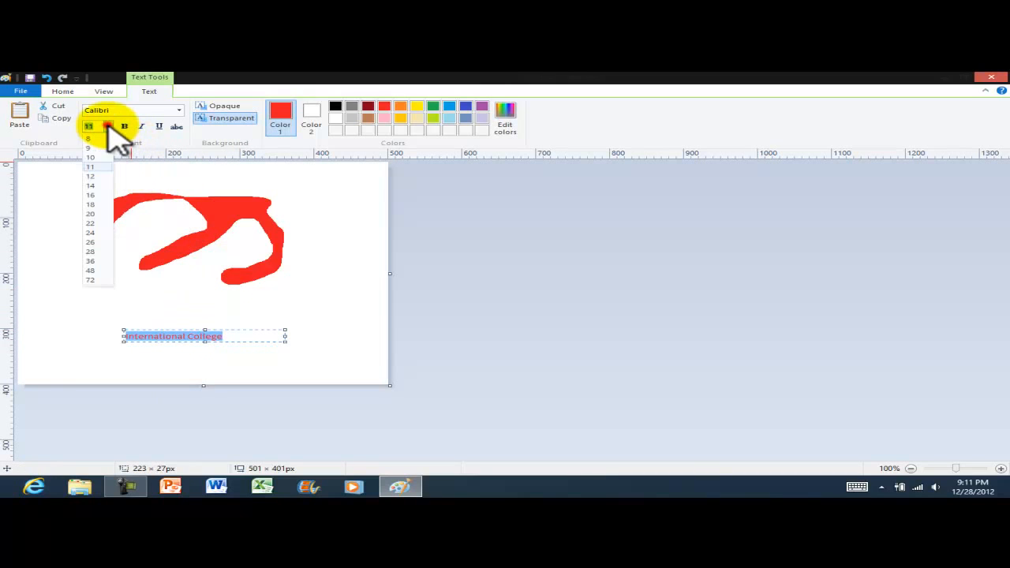
click(93, 271)
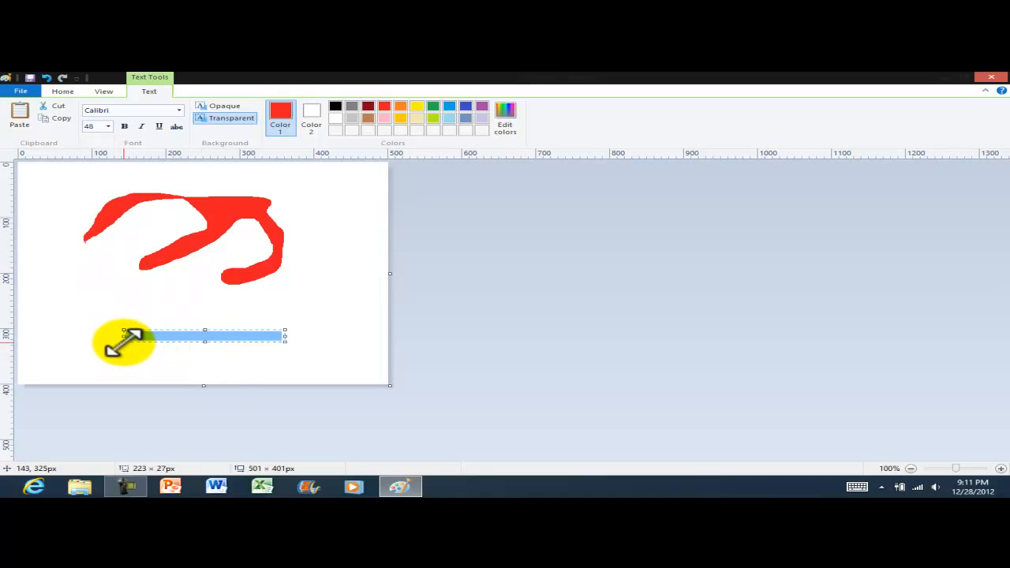
drag(127, 342, 35, 370)
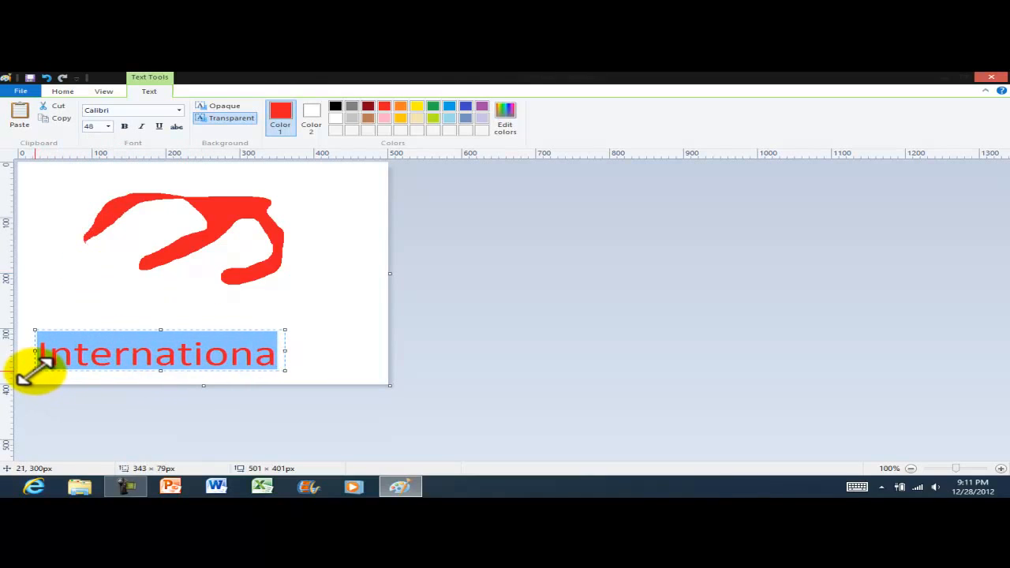
drag(286, 350, 377, 347)
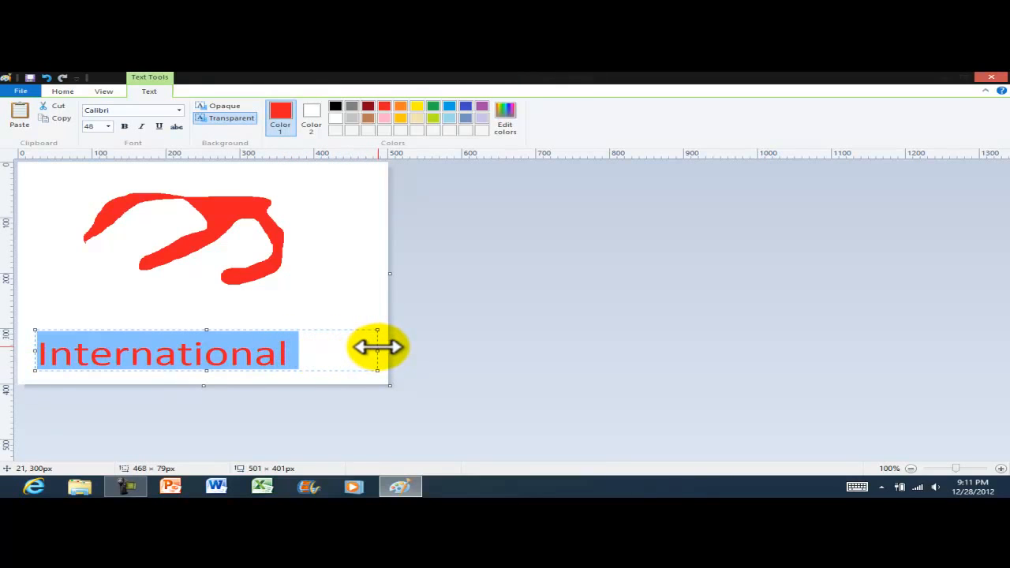
drag(208, 328, 211, 292)
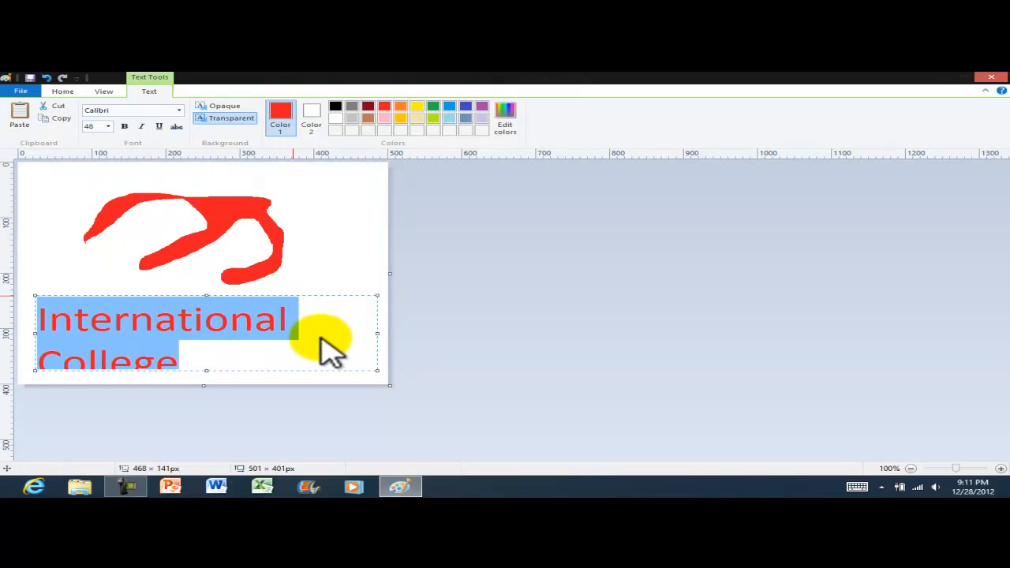
Step: Set the text's font size to 36 and shrink its text box to about 426 × 76 px
click(110, 126)
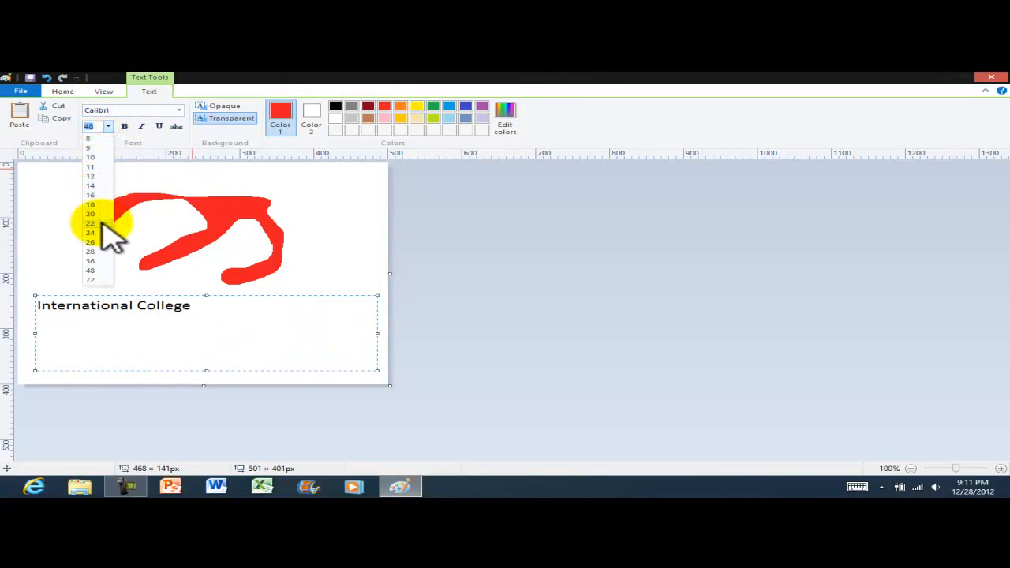
click(92, 268)
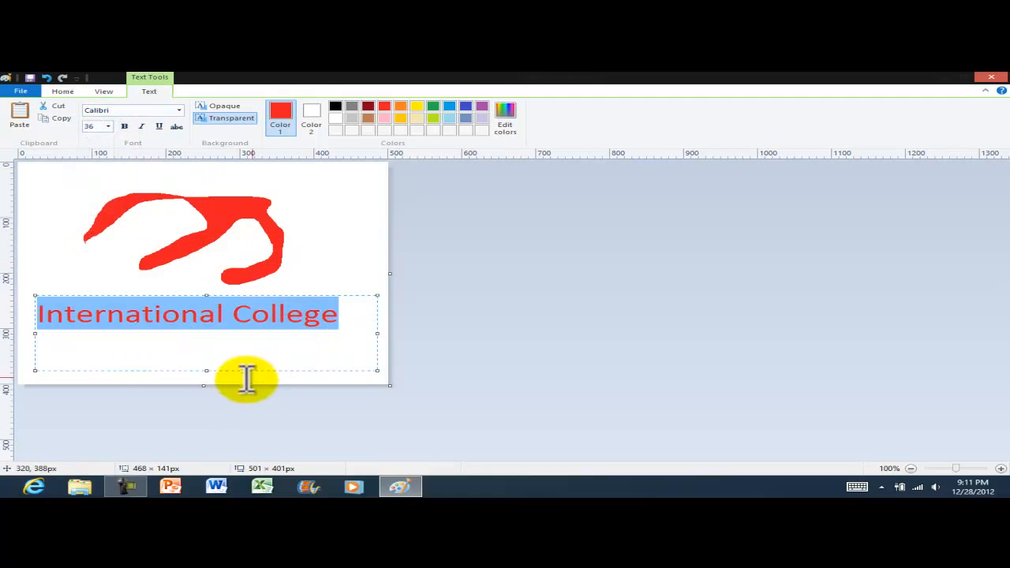
drag(206, 370, 203, 334)
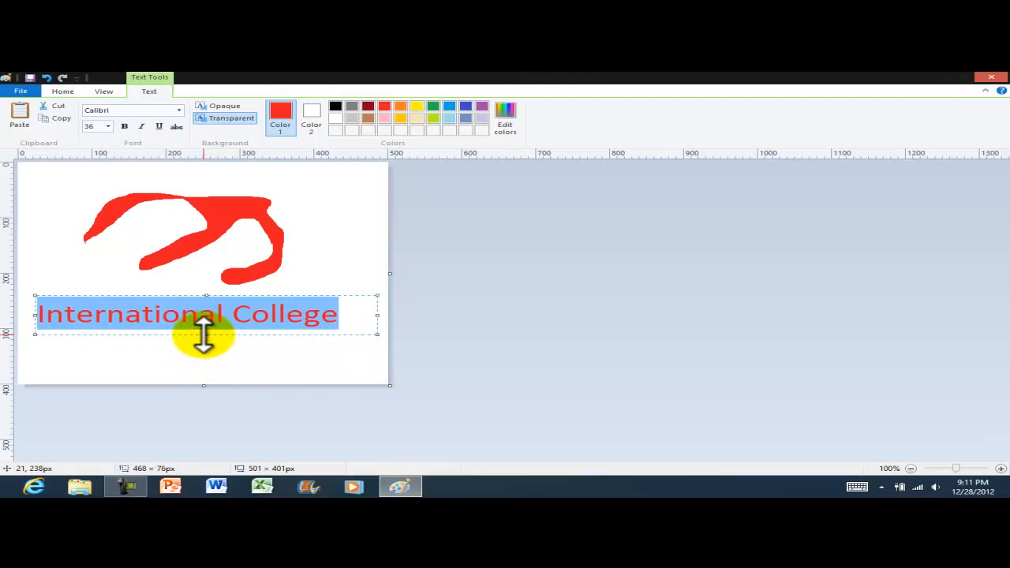
drag(377, 315, 345, 315)
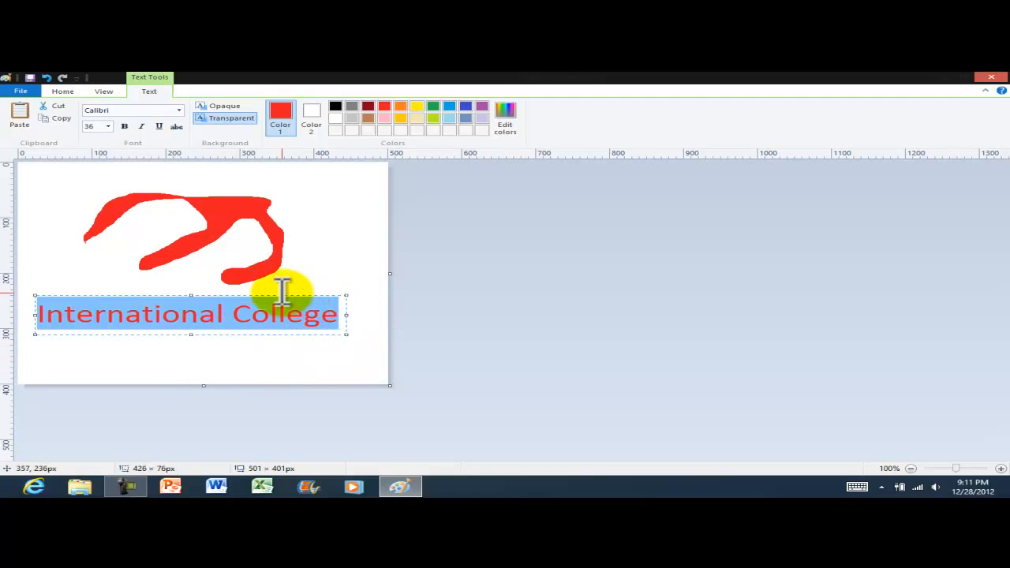
Step: Move the text box to the middle of the canvas's lower edge, at about 42, 296 px, and place the text
drag(282, 296, 295, 329)
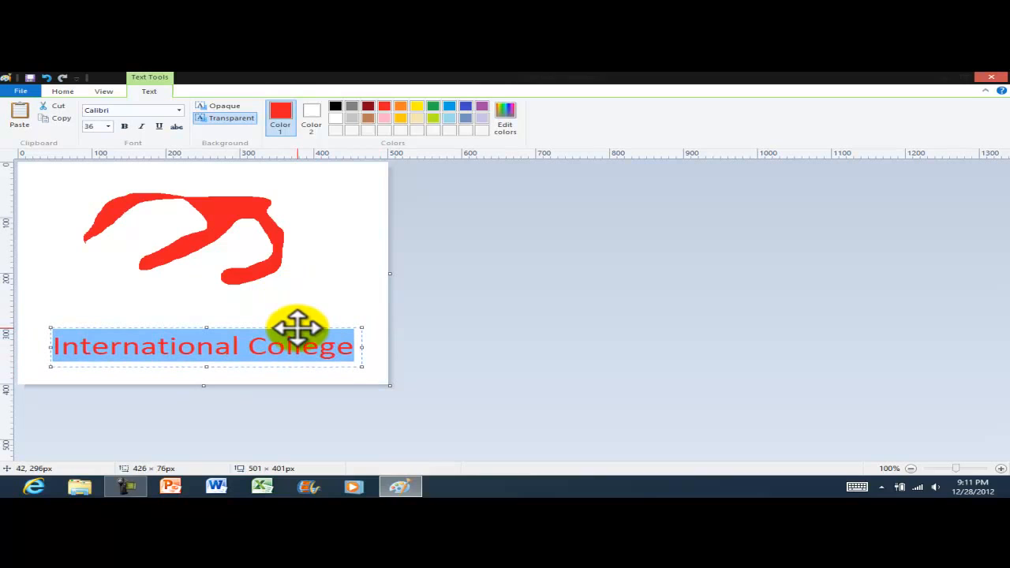
click(329, 270)
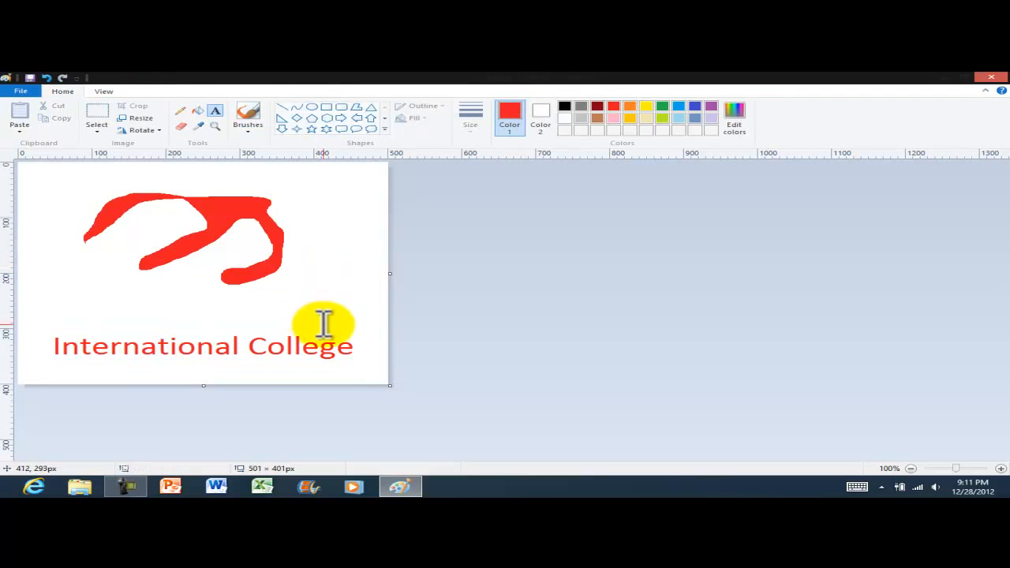
Step: Erase two thin strips across the middle of the red shape to split it into separate parts
click(181, 127)
mouse_move(217, 194)
mouse_down()
mouse_move(230, 242)
mouse_move(148, 249)
mouse_move(202, 267)
mouse_up()
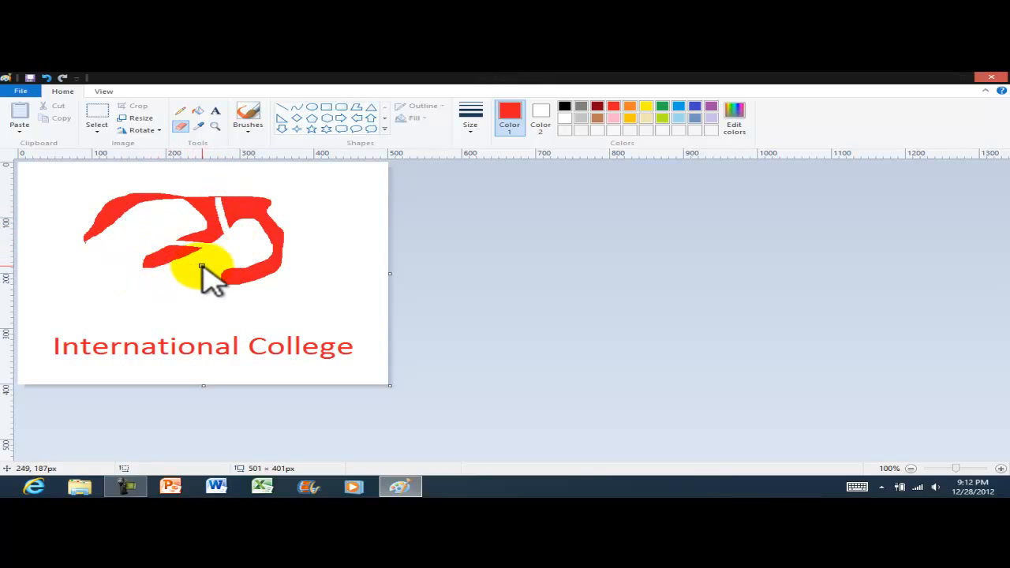
Step: Try to fill the erased gap in the red shape with red and undo the fill
click(198, 126)
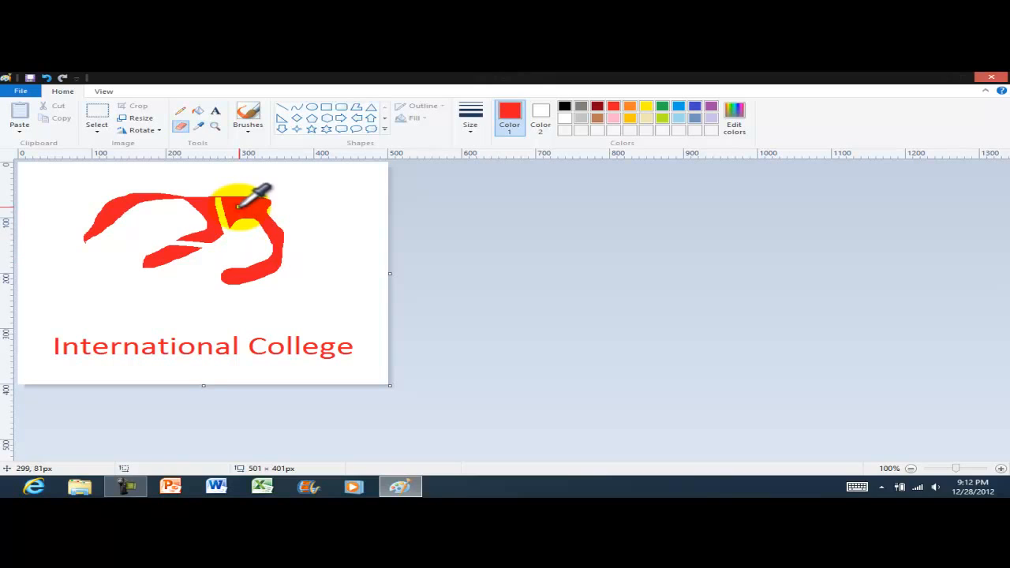
click(197, 110)
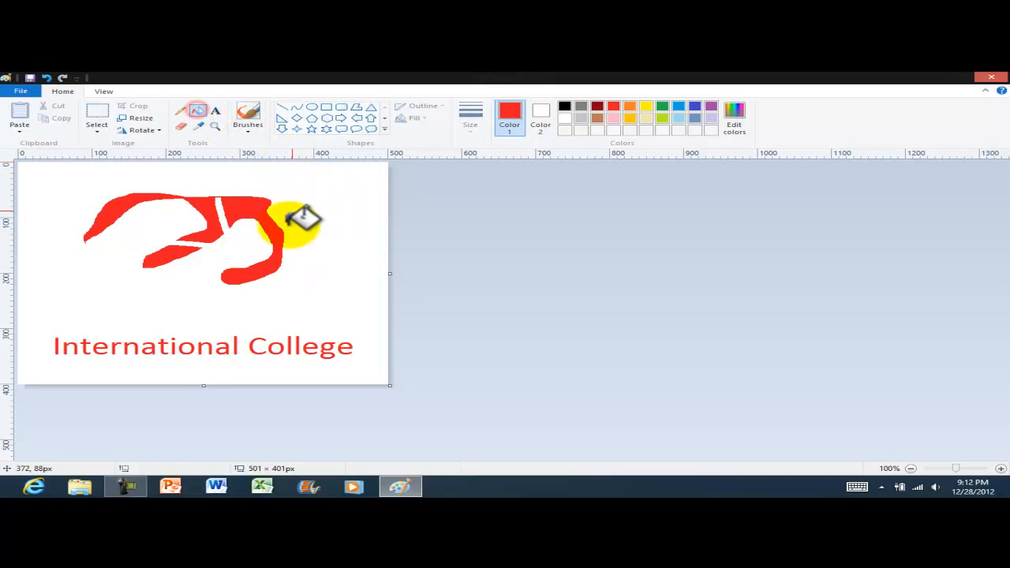
click(224, 221)
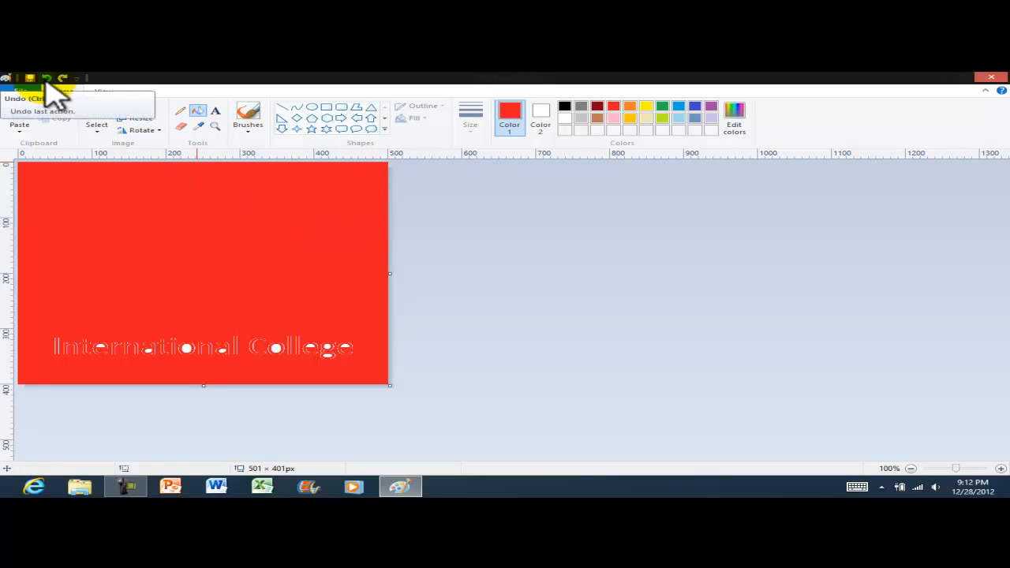
click(46, 79)
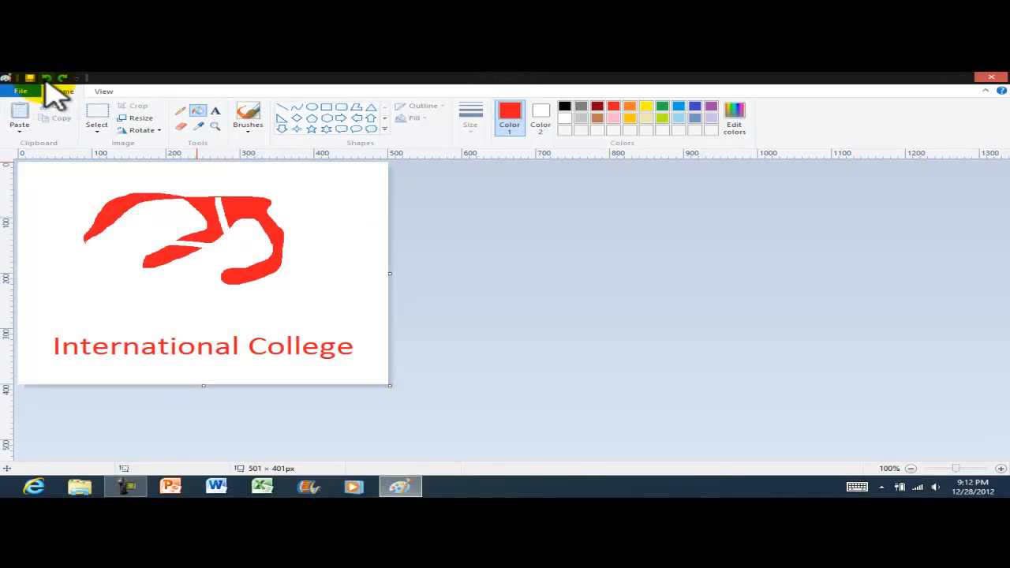
Step: Magnify the International College text to 800% and examine the pixels of its letters
click(215, 126)
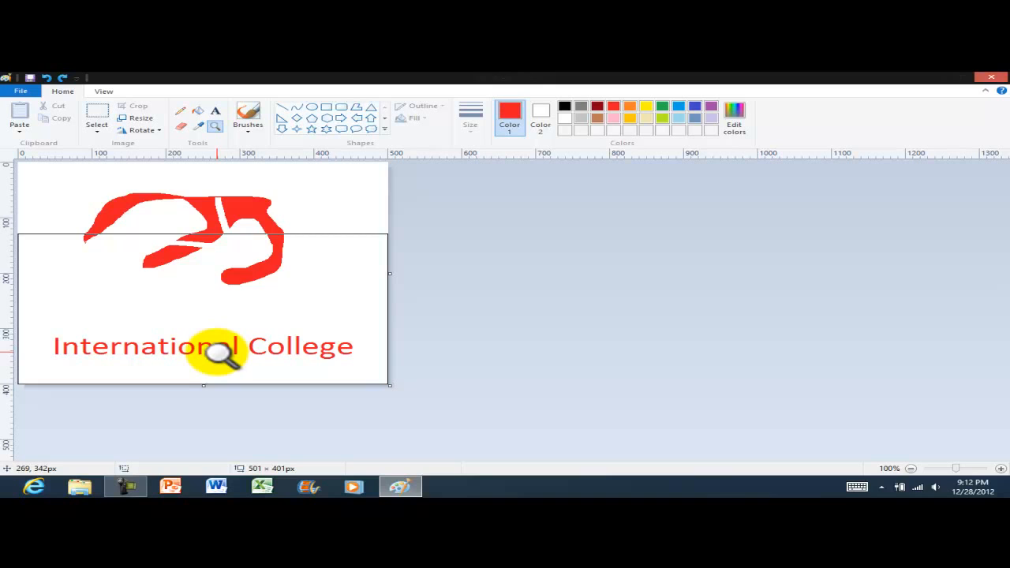
click(217, 349)
click(348, 396)
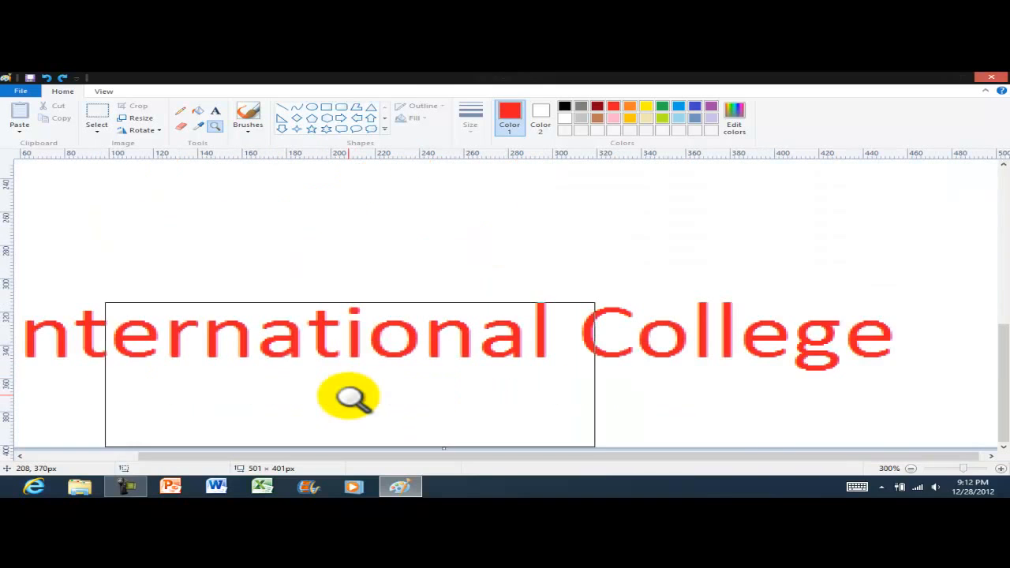
click(206, 350)
click(210, 339)
click(266, 309)
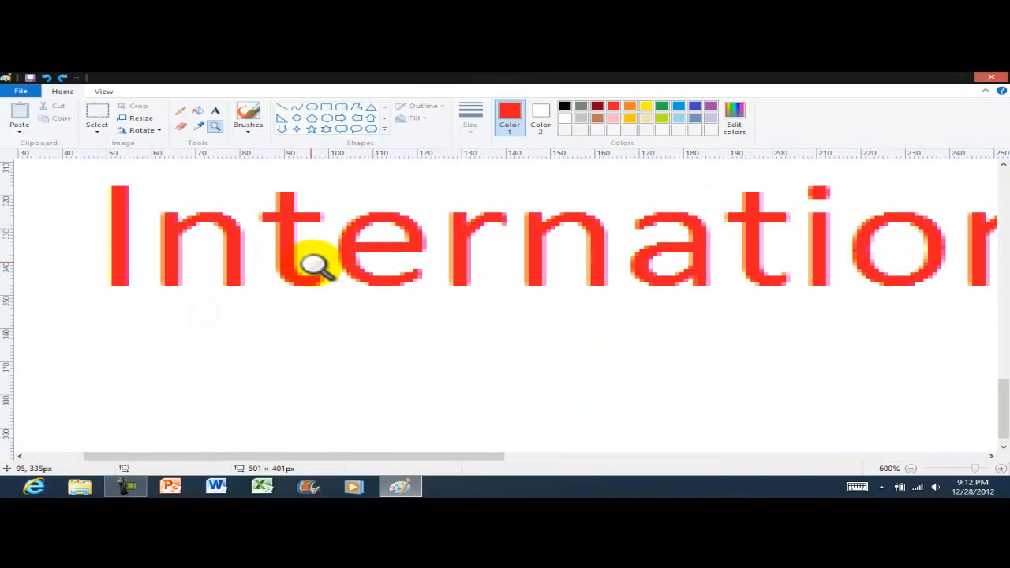
click(325, 253)
click(299, 237)
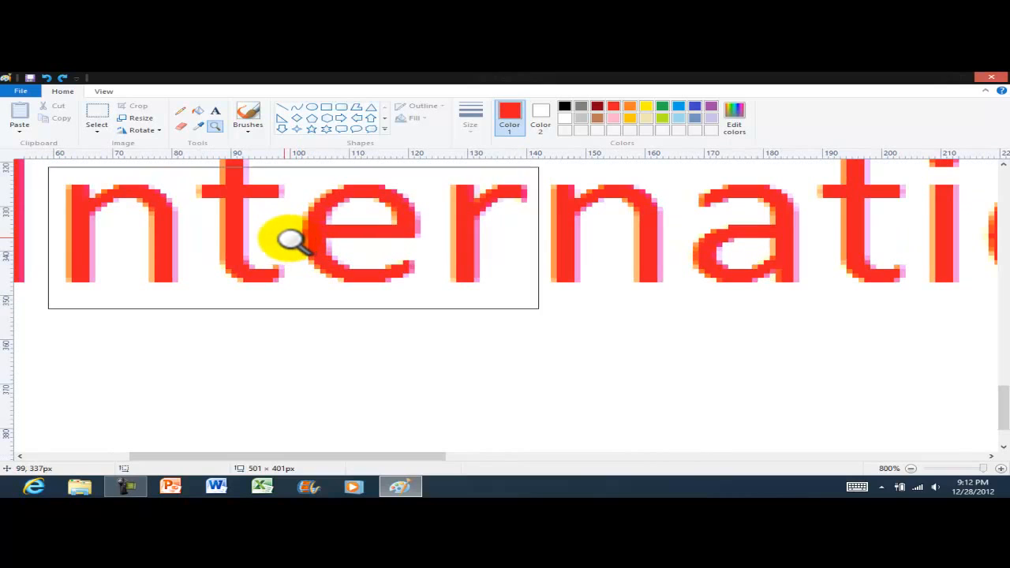
scroll(286, 237, up, 1)
scroll(292, 261, up, 1)
scroll(310, 327, down, 1)
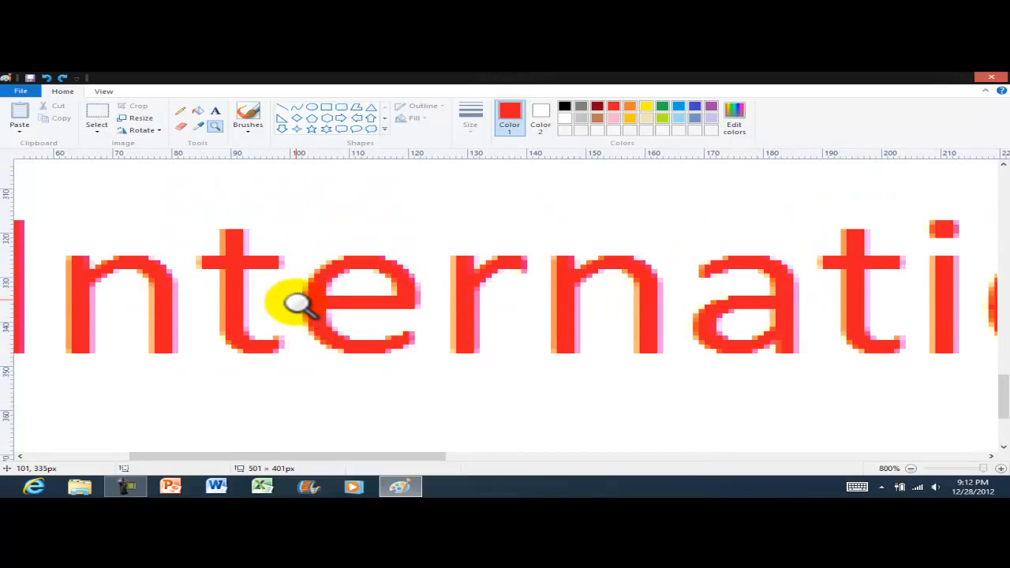
Step: Zoom back out to 100% to view the whole canvas
right_click(338, 283)
right_click(338, 283)
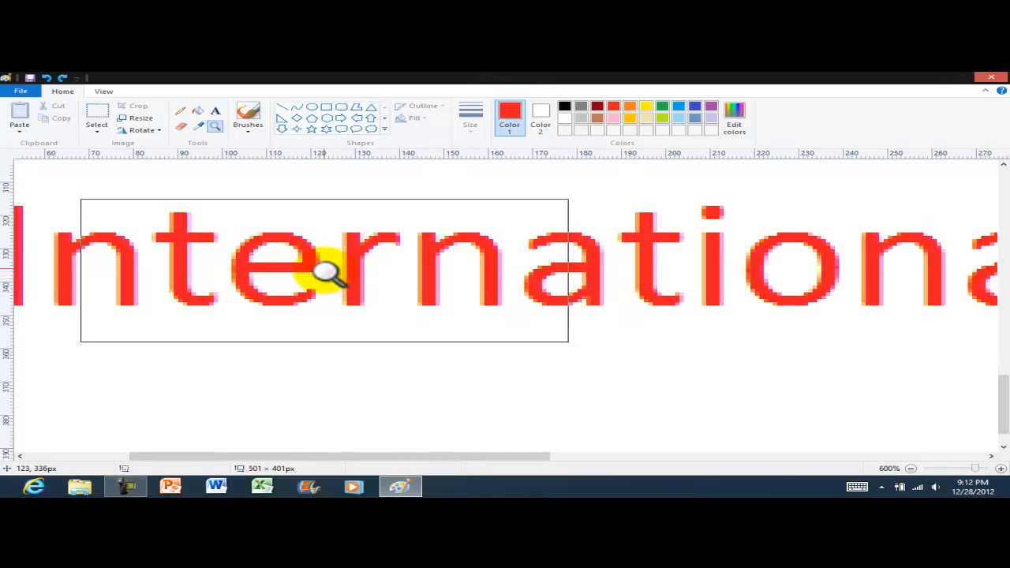
right_click(327, 273)
right_click(327, 274)
right_click(326, 272)
right_click(325, 271)
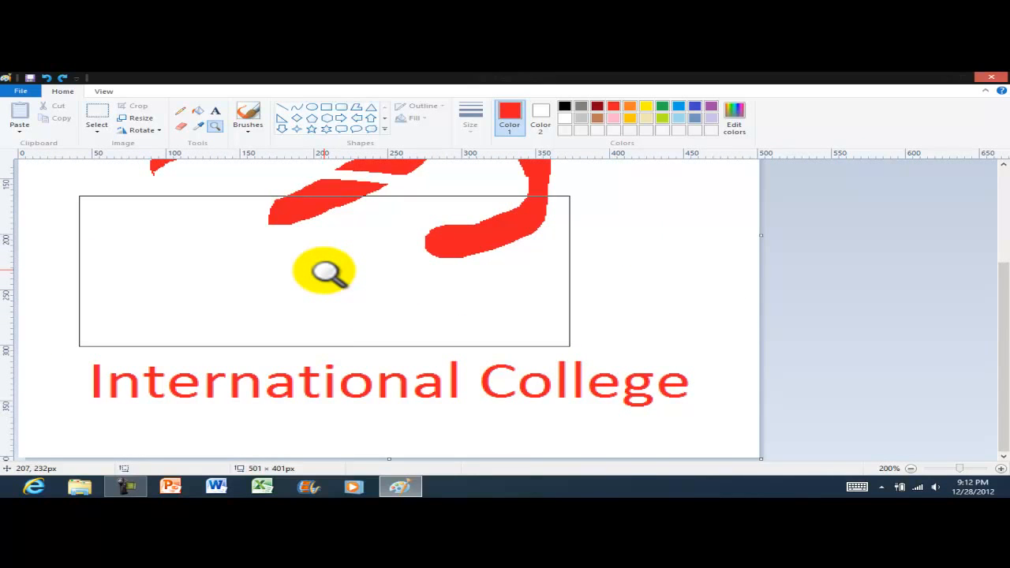
right_click(324, 271)
right_click(493, 259)
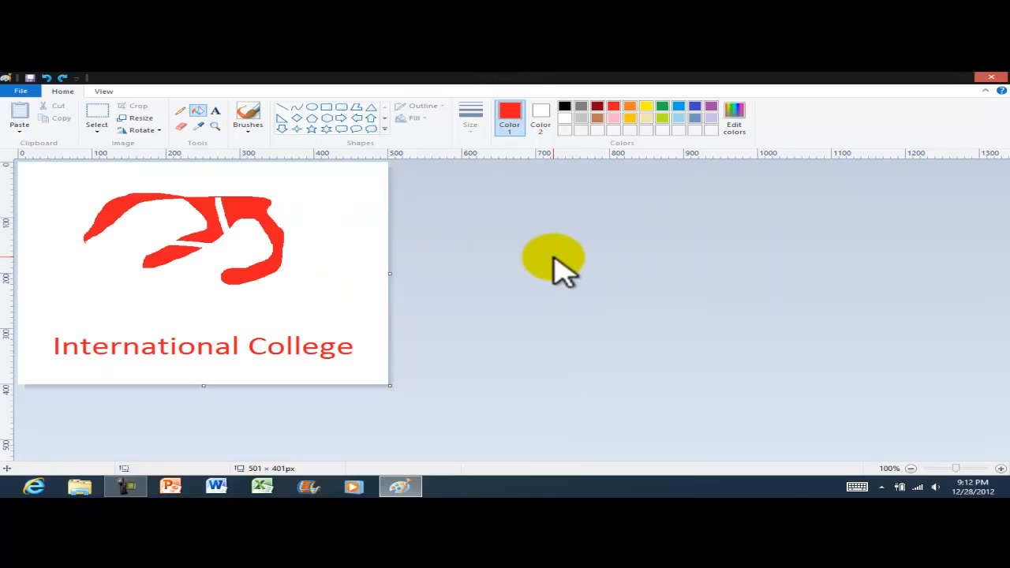
Step: Choose the standard brush with indigo as the drawing colour
click(247, 128)
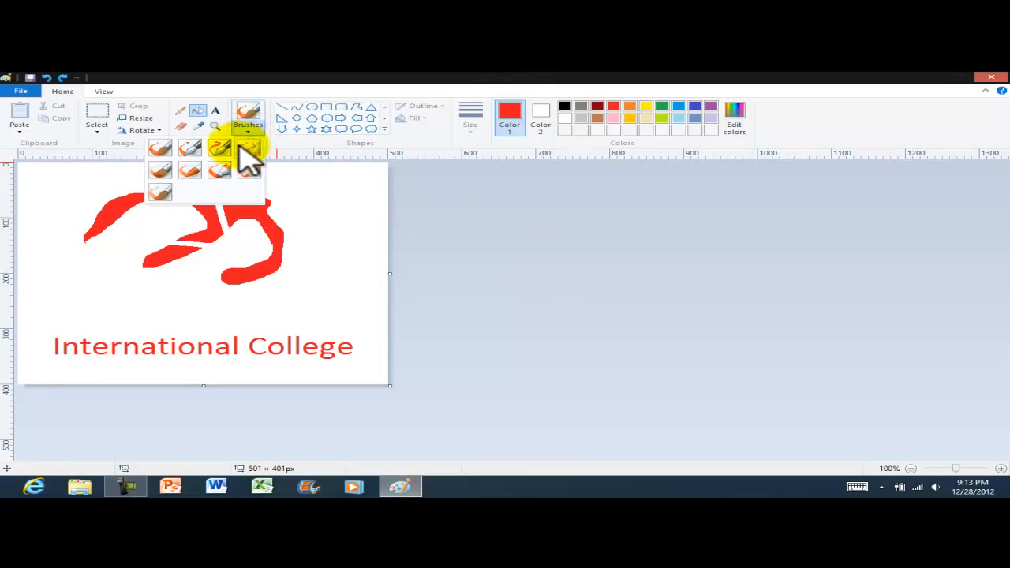
click(158, 150)
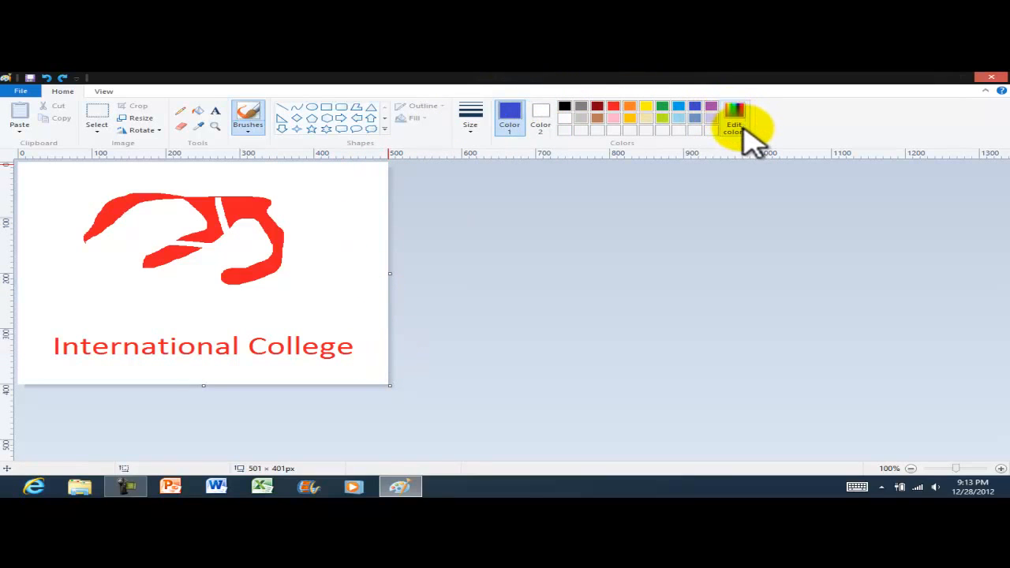
click(733, 114)
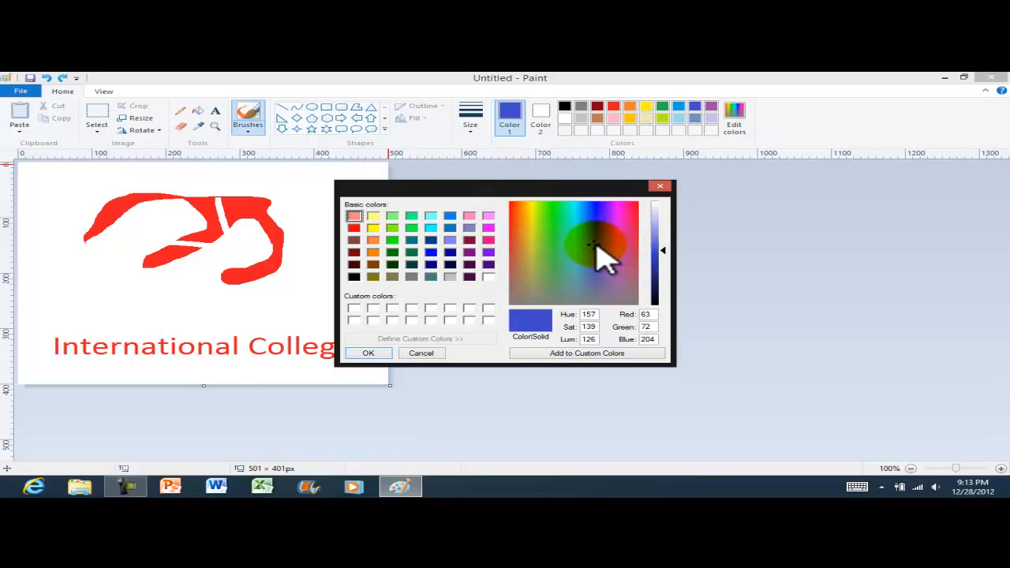
drag(663, 250, 665, 267)
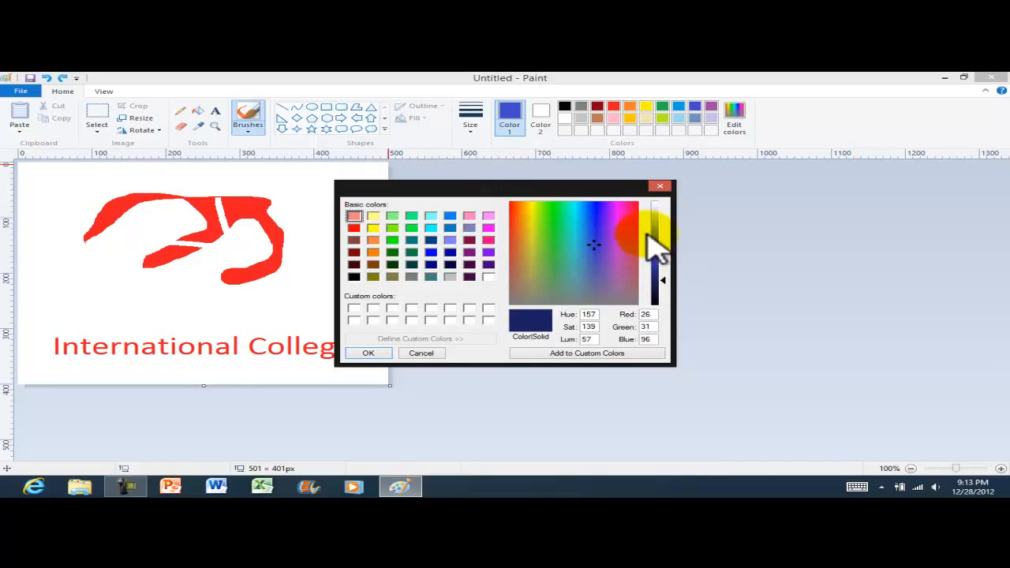
click(659, 186)
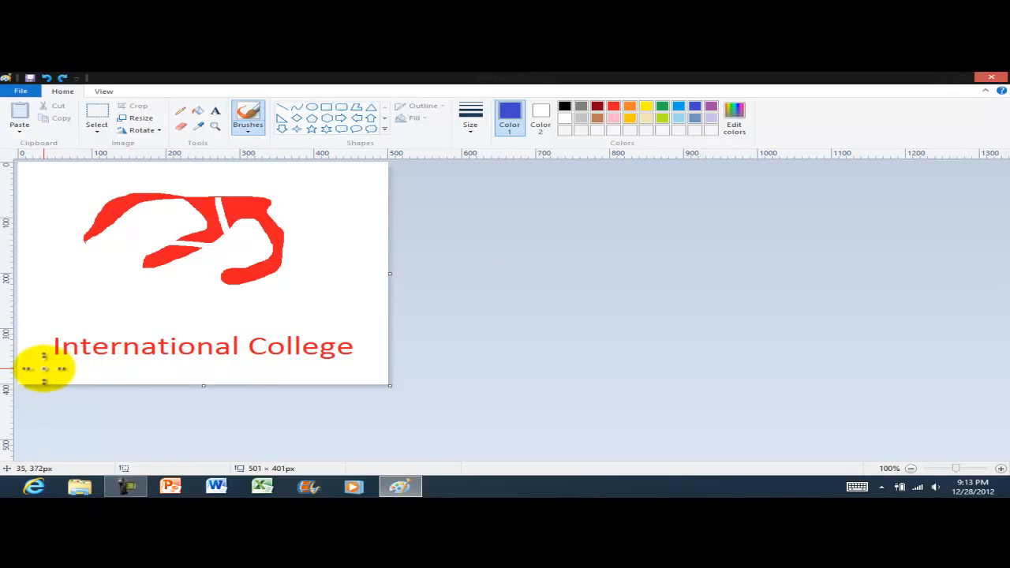
Step: Underline the International College text with a thin indigo brush line and paint a thick Oil brush band over that line
drag(44, 368, 362, 362)
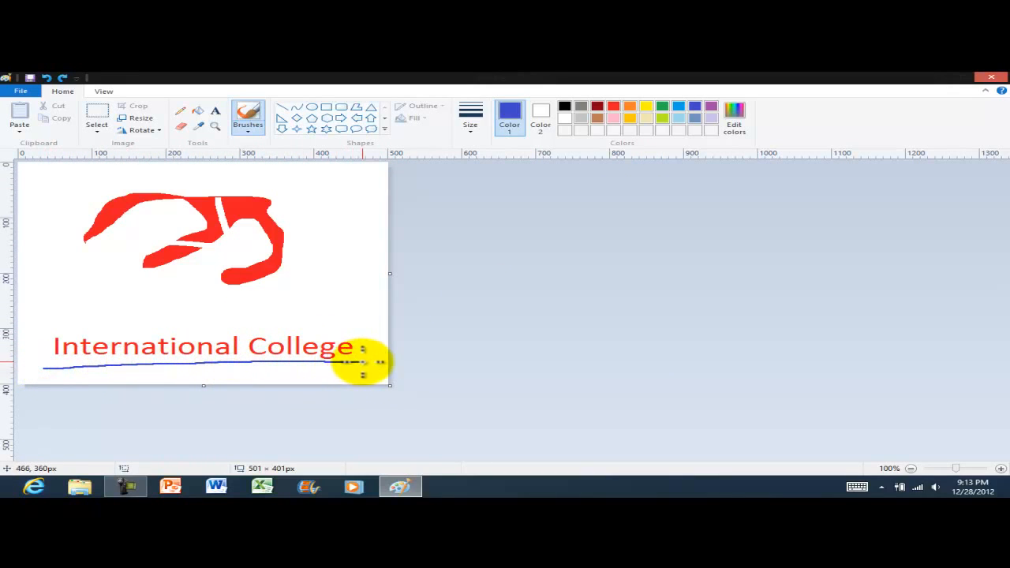
click(248, 128)
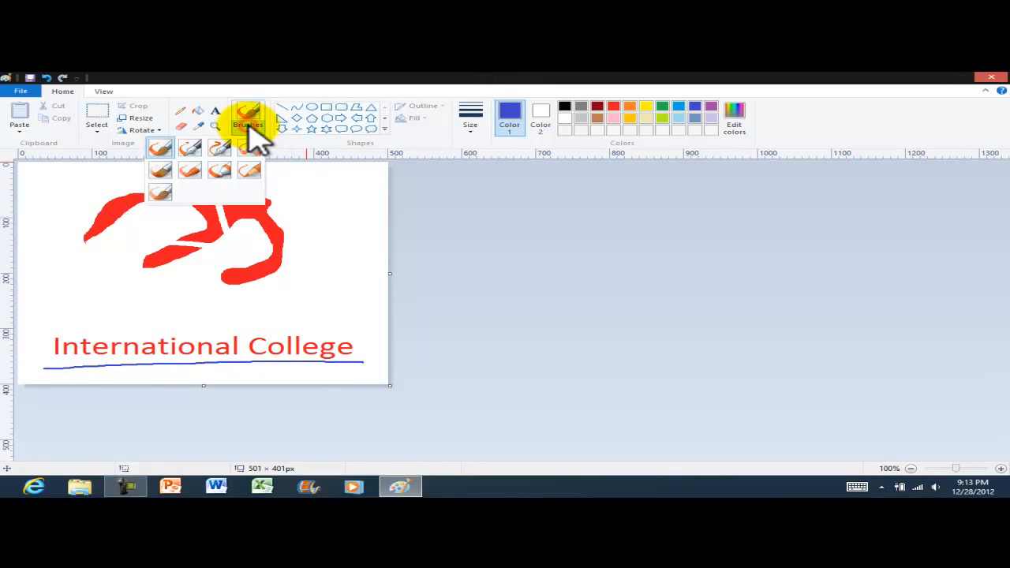
click(158, 169)
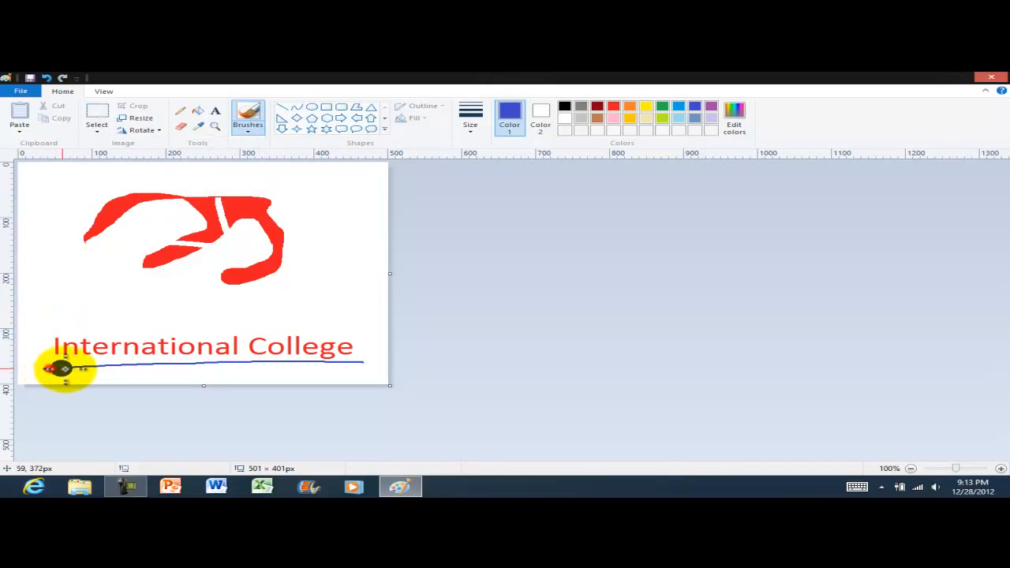
mouse_move(45, 369)
mouse_down()
mouse_move(359, 367)
mouse_move(111, 377)
mouse_move(37, 362)
mouse_up()
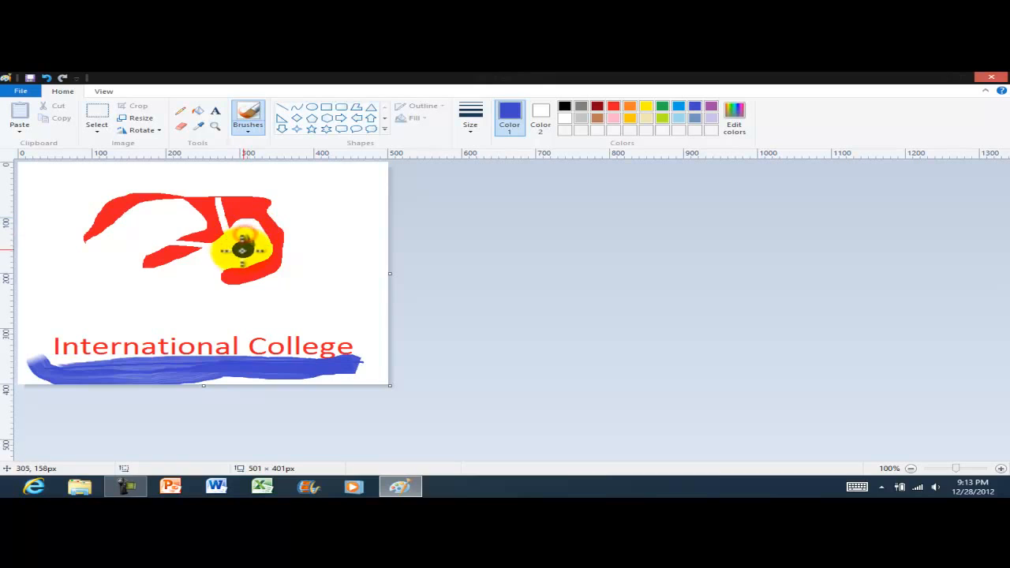
Step: Paint two short indigo Oil brush strokes in the red shape's white areas and draw an Airbrush loop around the whole shape
drag(211, 262, 196, 272)
mouse_move(169, 219)
mouse_down()
mouse_move(135, 230)
mouse_move(124, 247)
mouse_up()
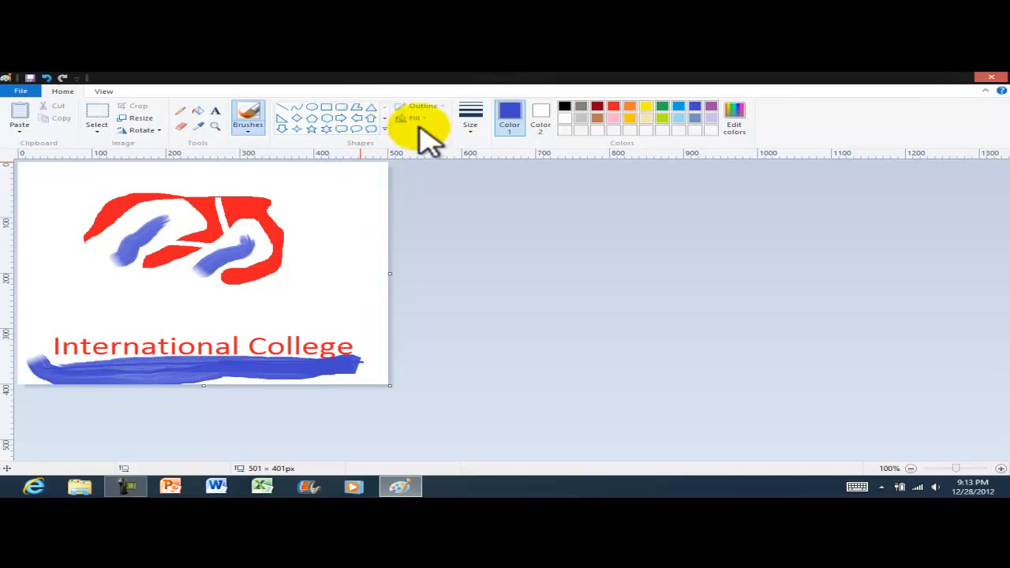
click(246, 130)
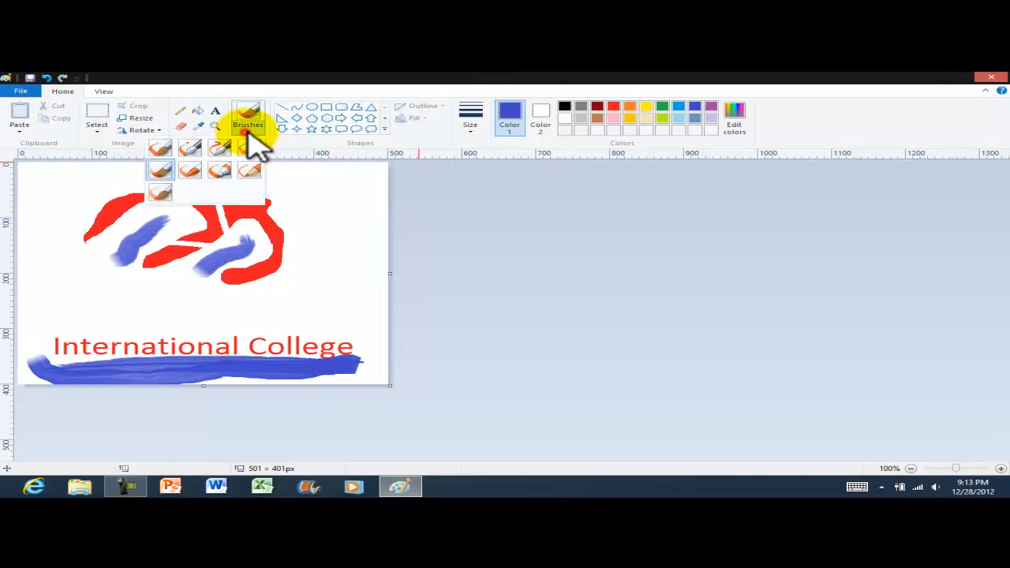
click(249, 147)
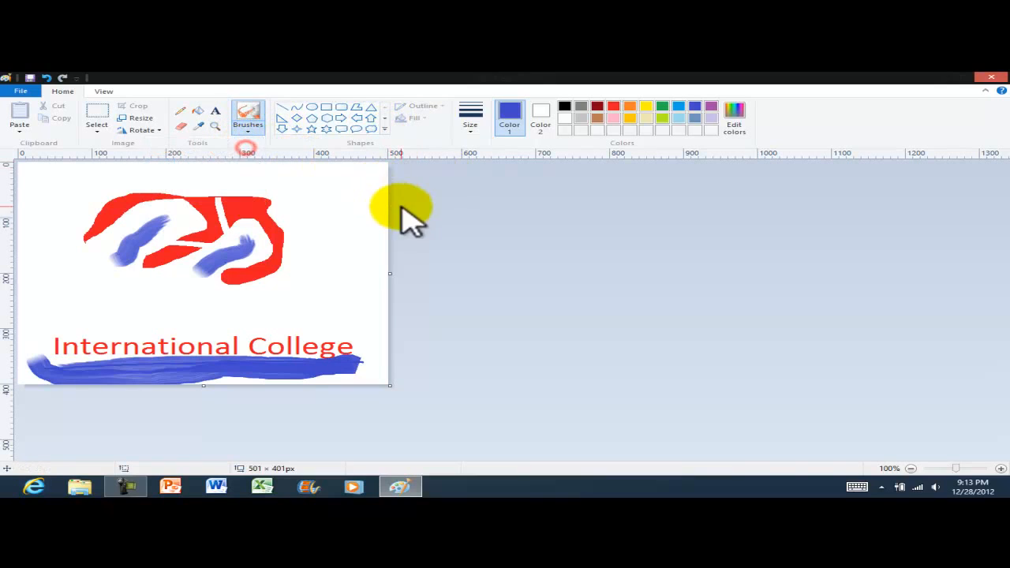
mouse_move(342, 185)
mouse_down()
mouse_move(77, 188)
mouse_move(58, 237)
mouse_move(120, 291)
mouse_move(225, 301)
mouse_move(342, 268)
mouse_move(339, 195)
mouse_move(237, 177)
mouse_up()
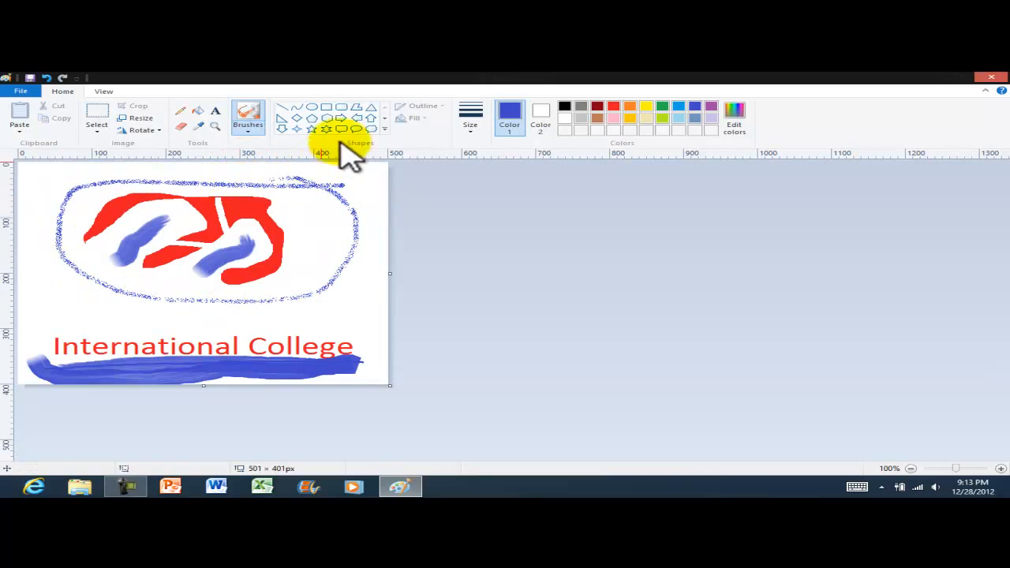
click(514, 234)
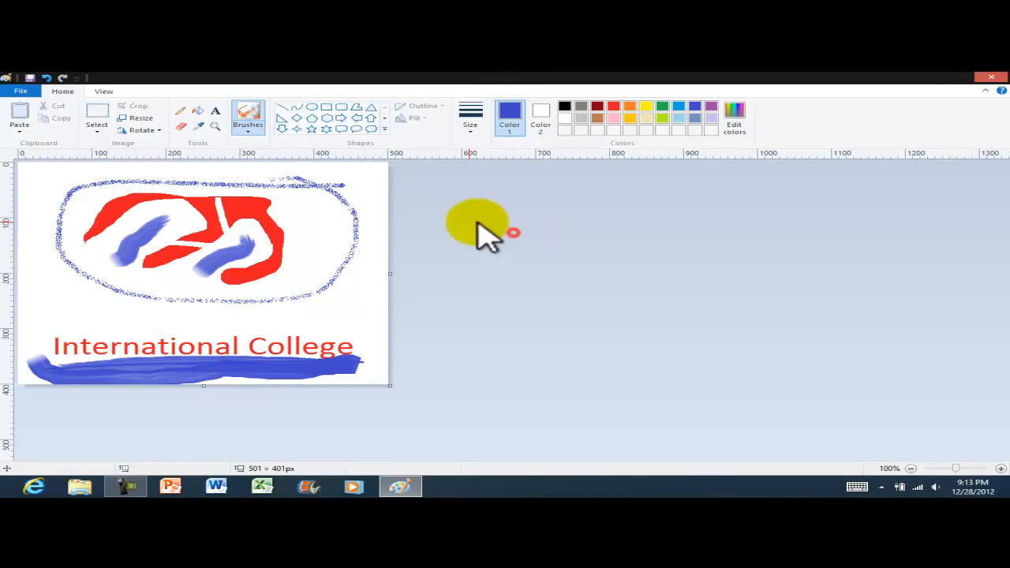
Step: Draw a short slanted indigo line below the loop's left part and an S-shaped curve of about 122 × 86 px below its right part
drag(46, 283, 119, 309)
click(296, 108)
drag(241, 316, 317, 273)
mouse_move(317, 273)
mouse_down()
mouse_move(331, 314)
mouse_move(316, 292)
mouse_move(266, 300)
mouse_up()
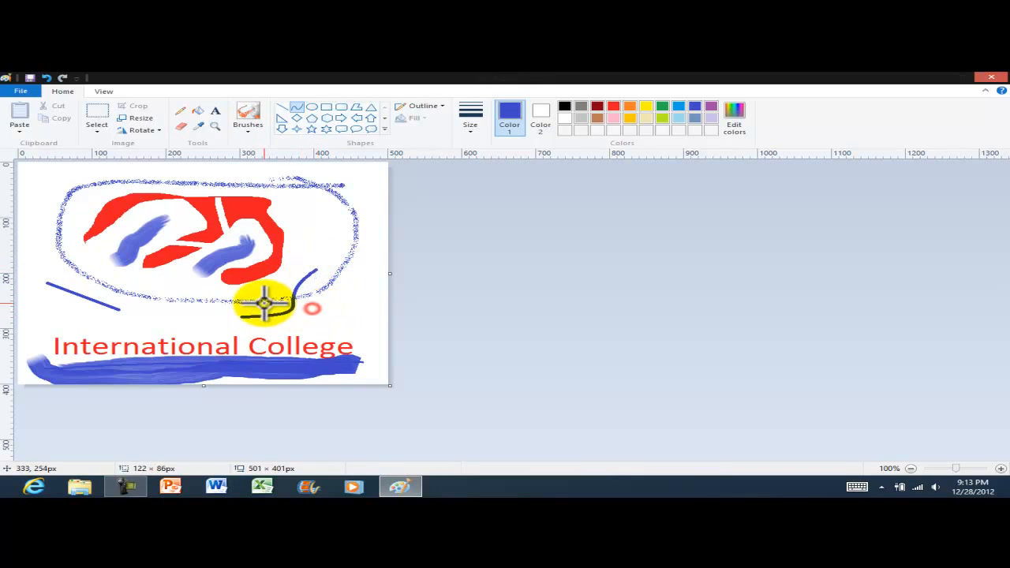
Step: Draw an ellipse of about 71 × 51 px at the loop's lower right and make its outline black
click(312, 107)
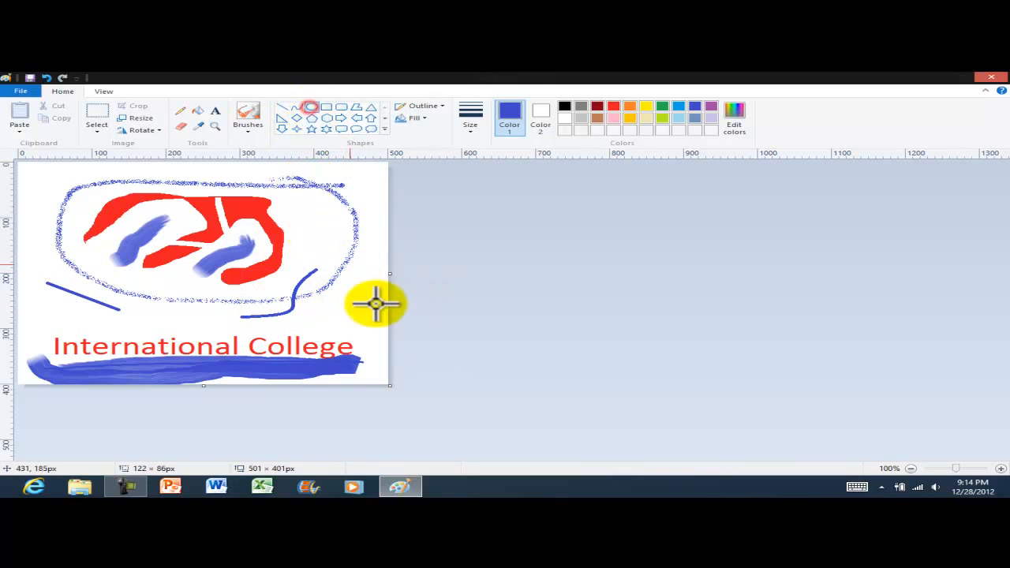
drag(319, 285, 372, 314)
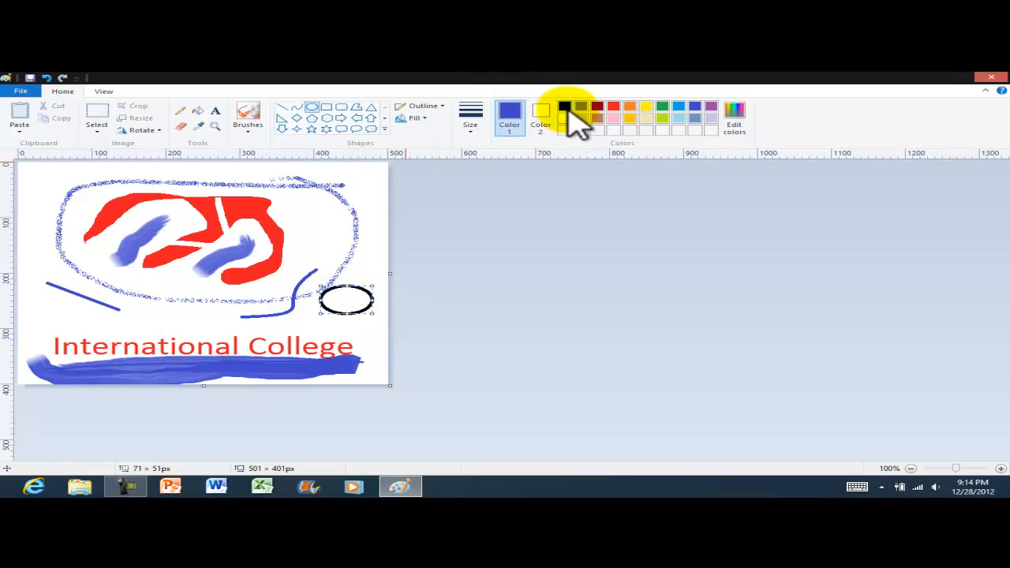
click(565, 108)
Step: Draw a black rectangle of about 133 × 45 px just above the text and a small rounded rectangle to the right of the red shape
click(326, 107)
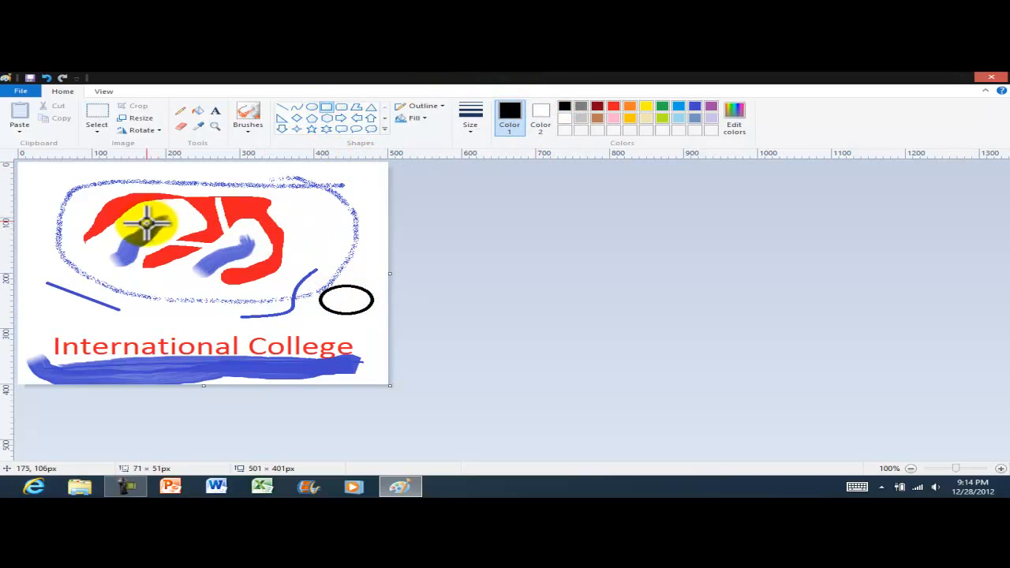
drag(142, 316, 231, 337)
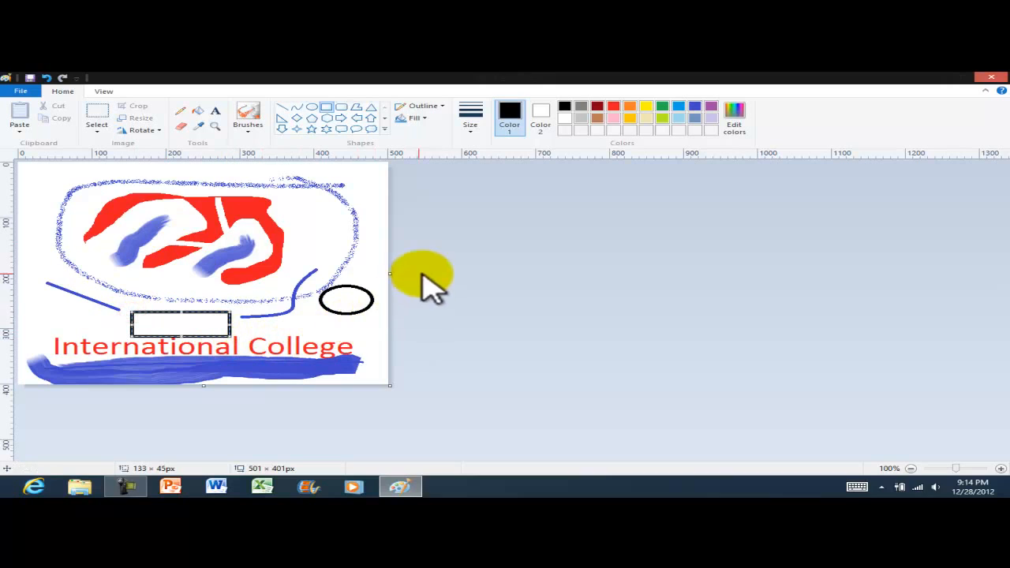
click(341, 107)
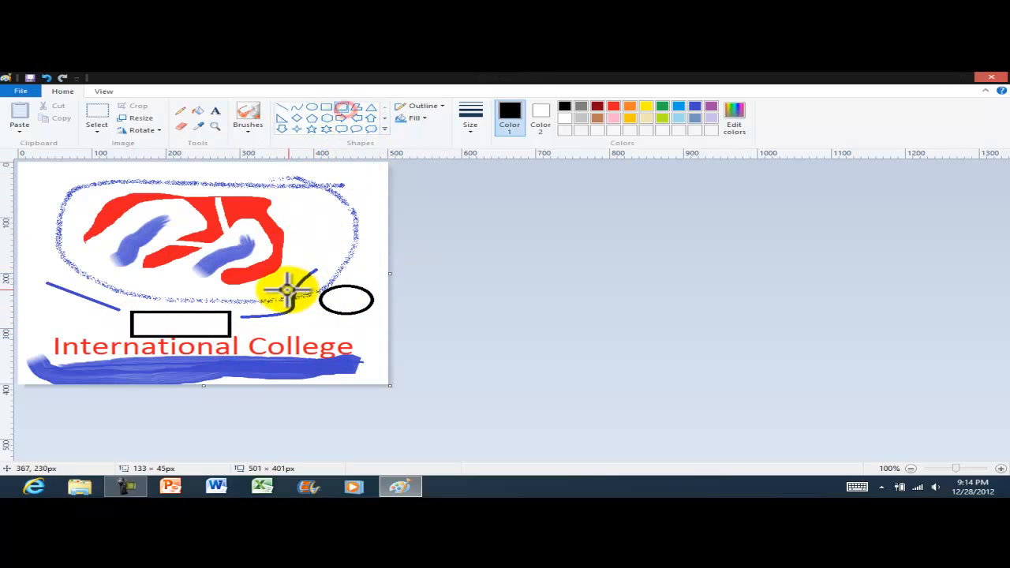
drag(292, 229, 346, 245)
click(366, 251)
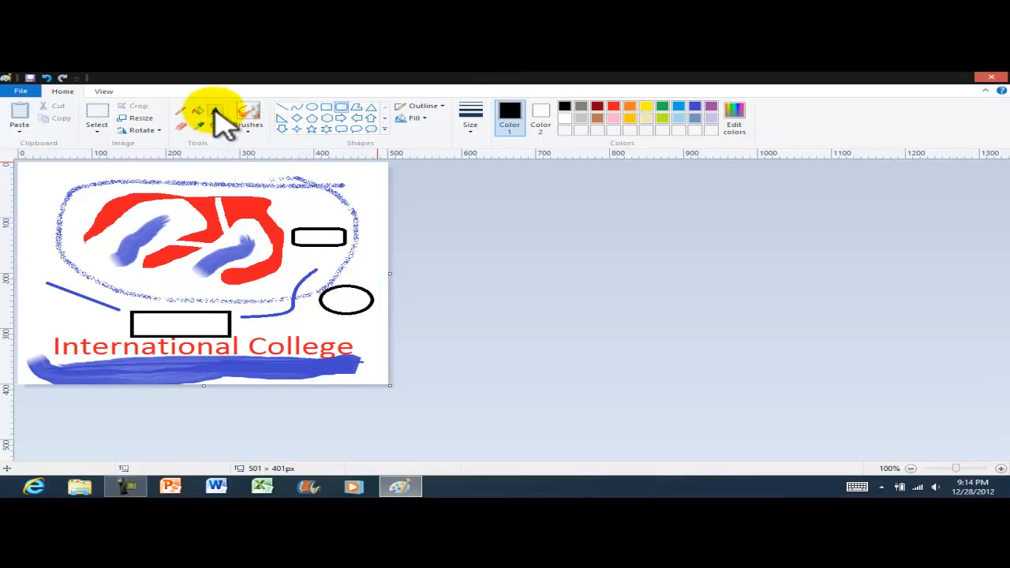
Step: Erase the black rectangle above the International College text
click(180, 126)
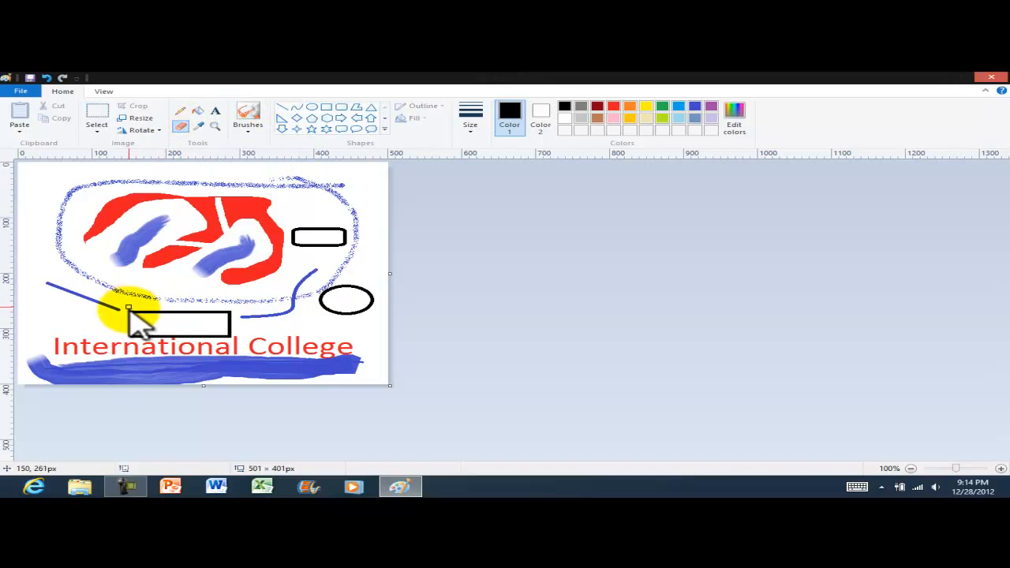
mouse_move(134, 312)
mouse_down()
mouse_move(239, 315)
mouse_move(195, 313)
mouse_move(229, 312)
mouse_move(233, 336)
mouse_move(202, 337)
mouse_move(144, 335)
mouse_move(125, 311)
mouse_up()
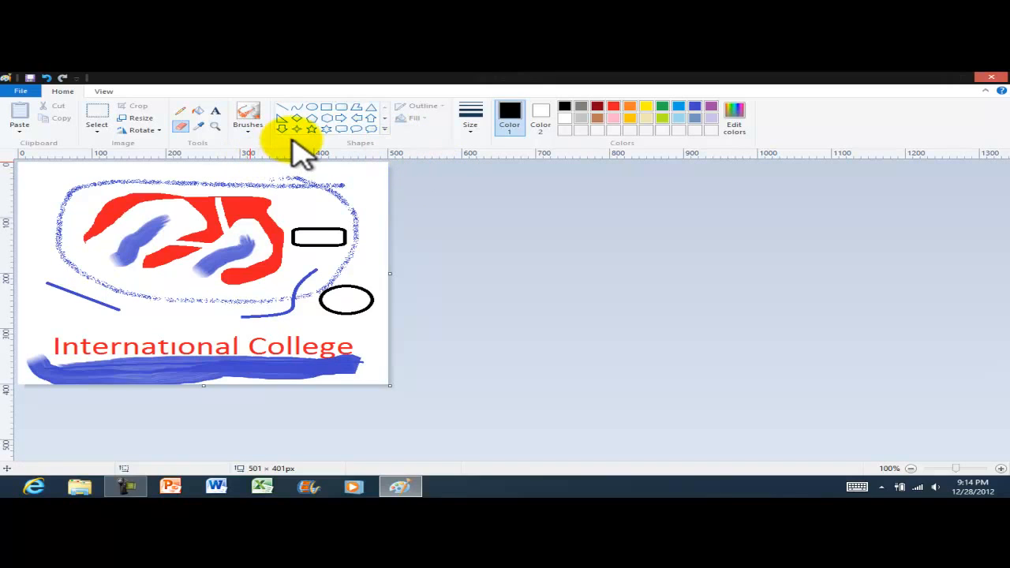
Step: Save the drawing to the Desktop as a JPEG picture named Paint 1
click(28, 93)
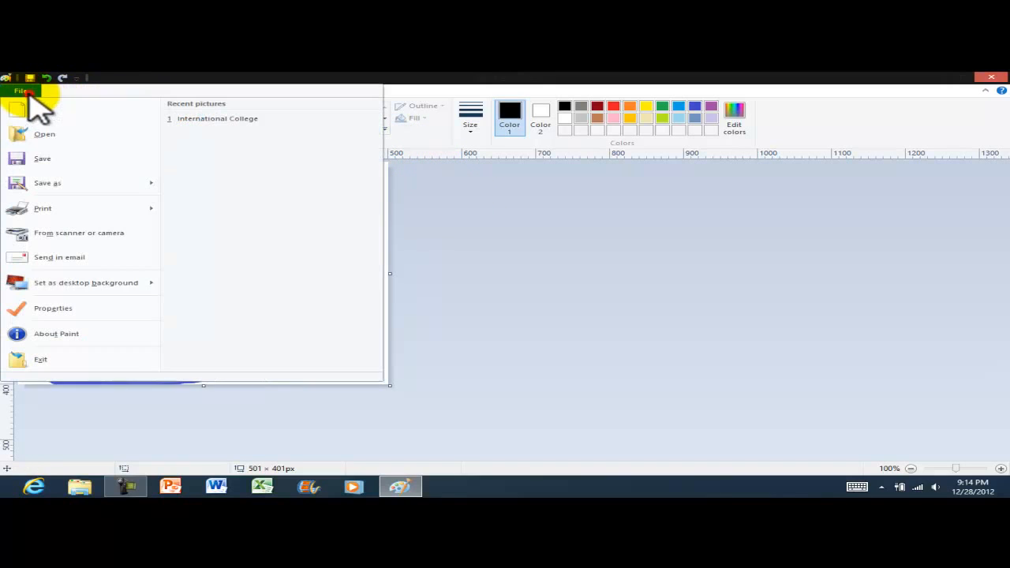
mouse_move(52, 184)
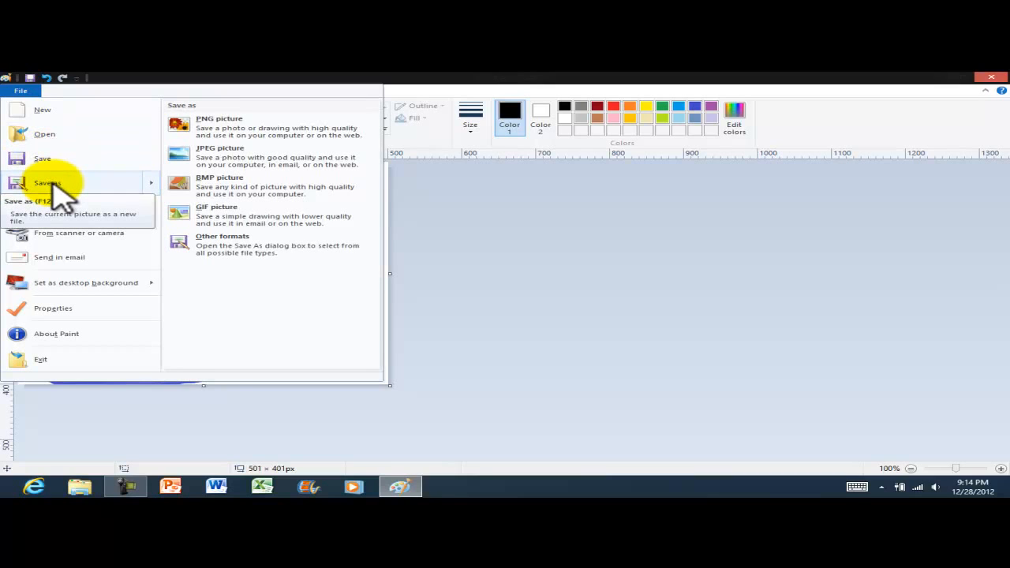
click(223, 152)
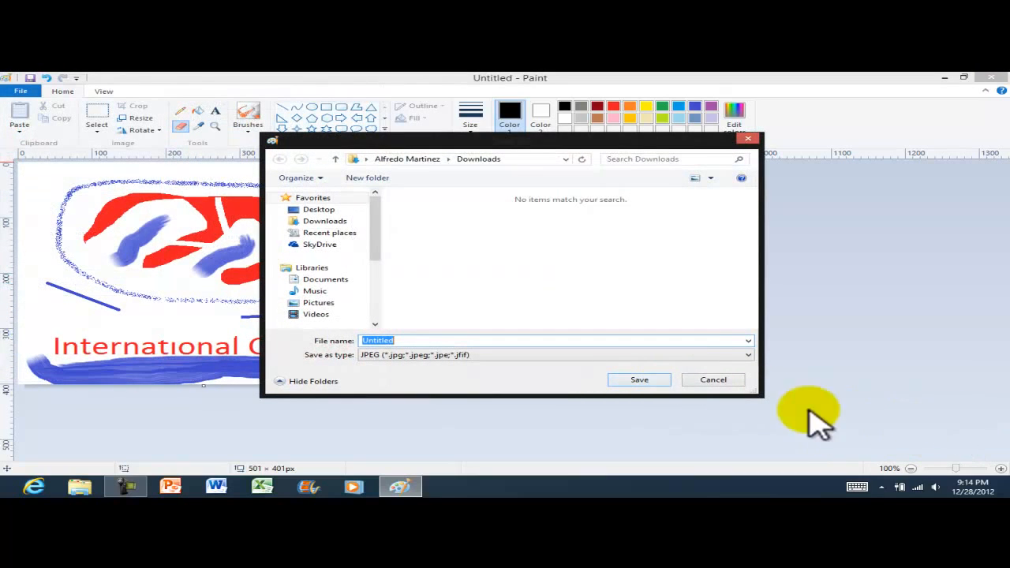
click(330, 211)
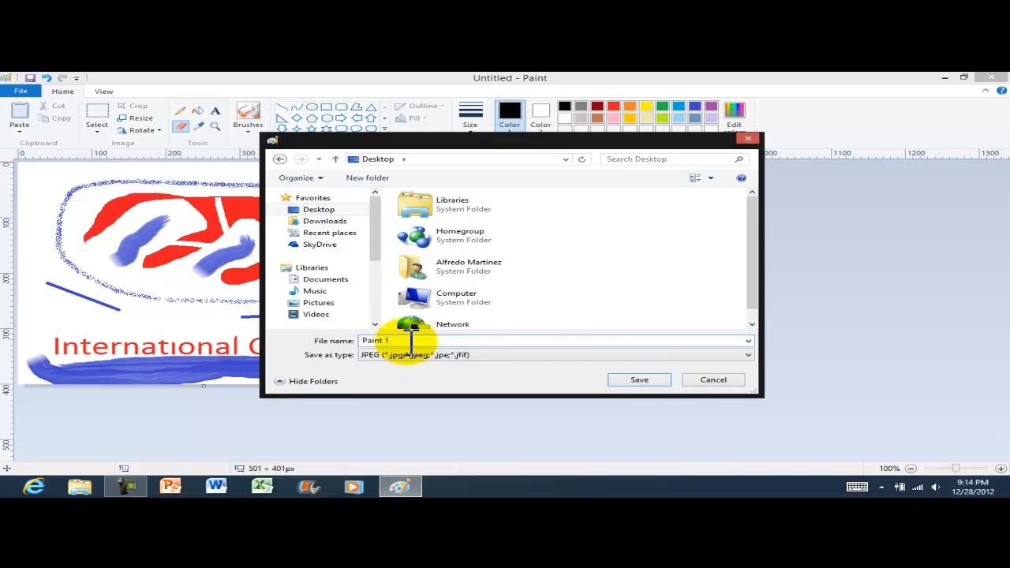
click(622, 381)
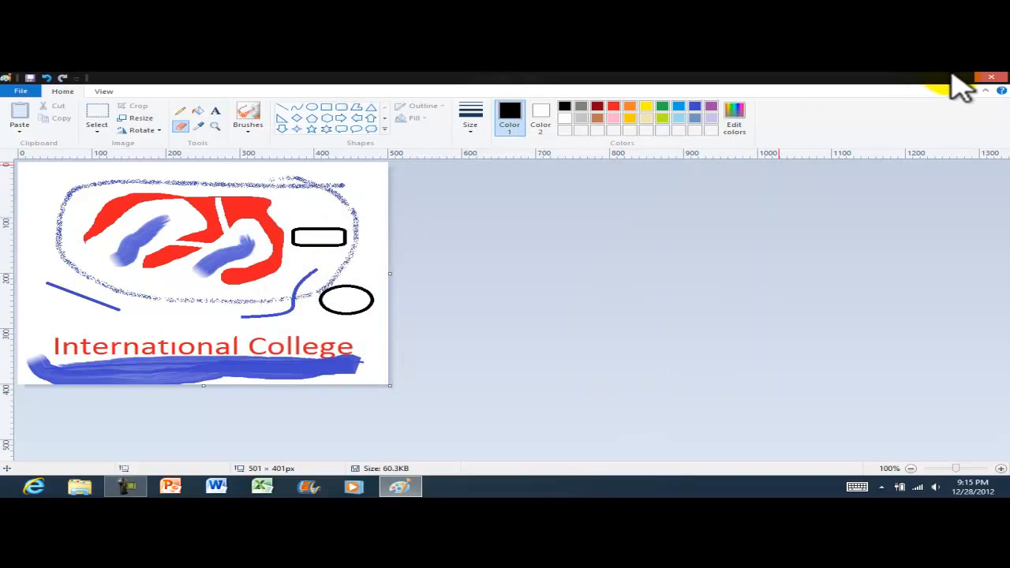
Step: Exit Paint and open the saved Paint 1 picture from the desktop
click(22, 92)
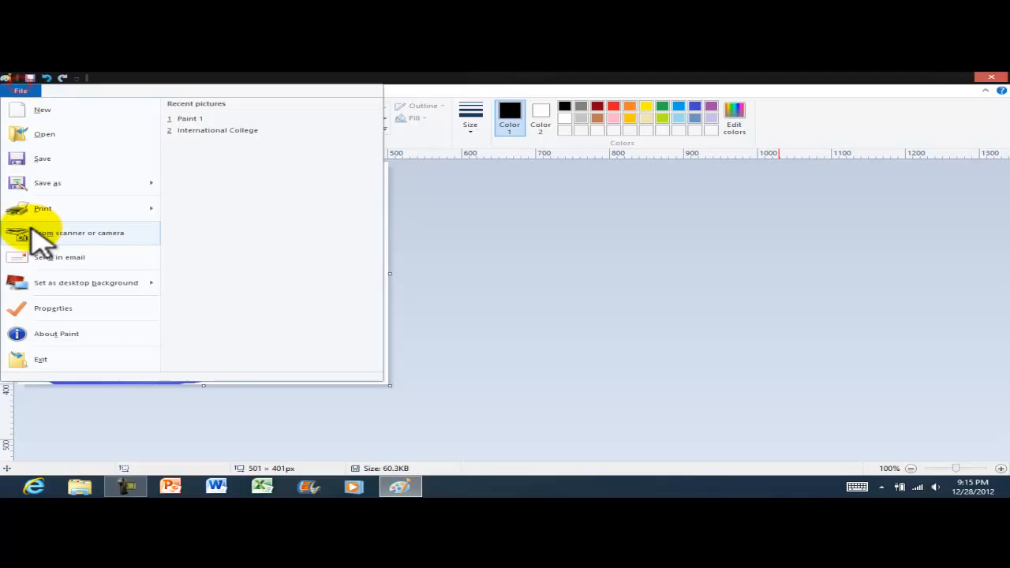
click(39, 361)
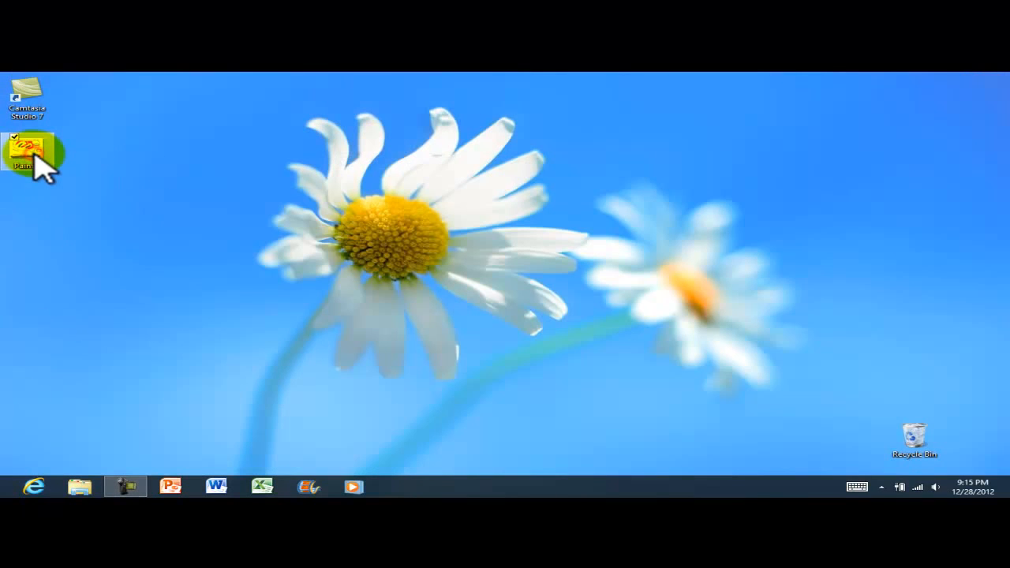
double_click(34, 155)
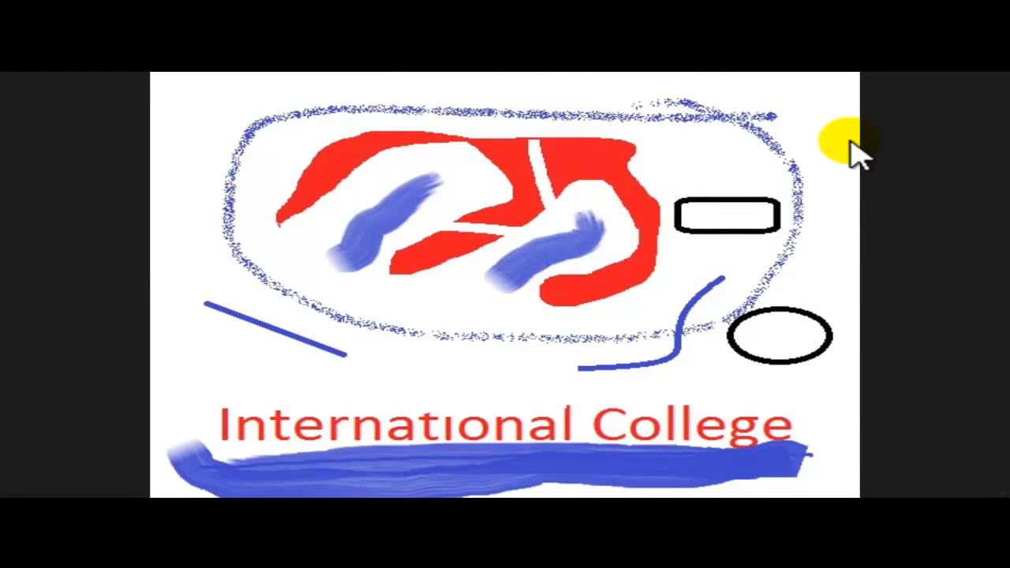
Step: Search the installed apps for "paint" and start Paint with a blank canvas
key(super)
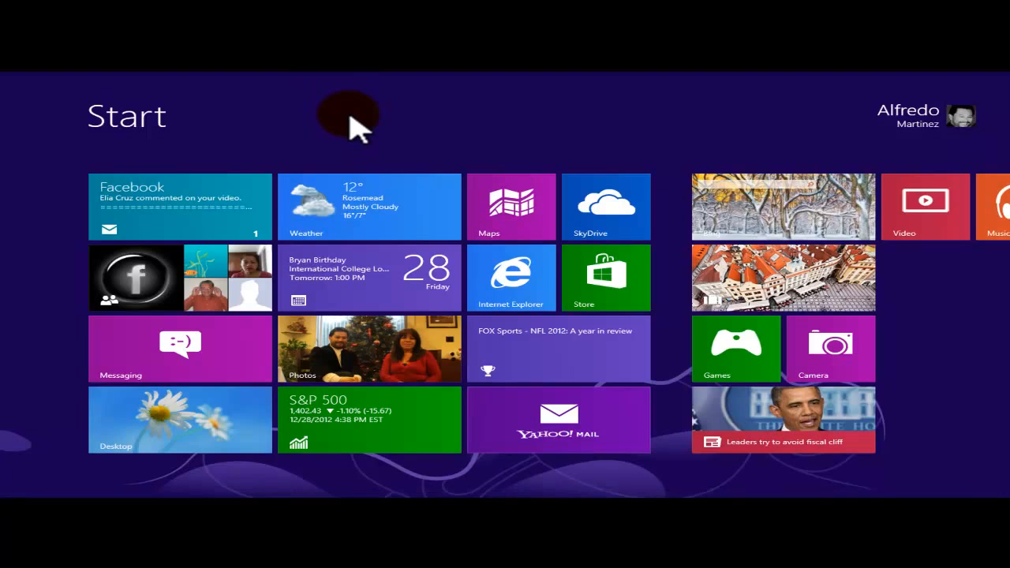
text(paint)
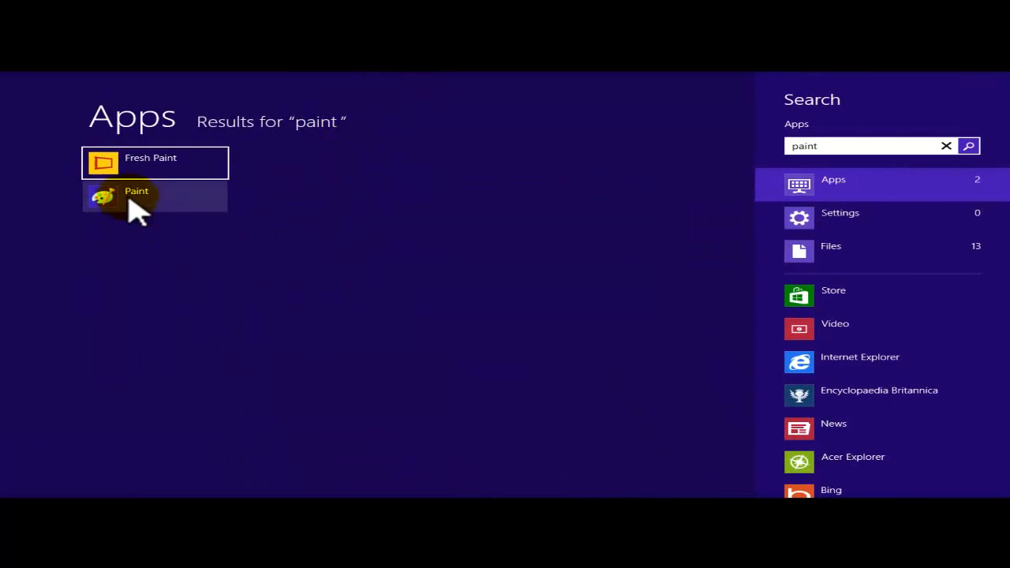
click(140, 199)
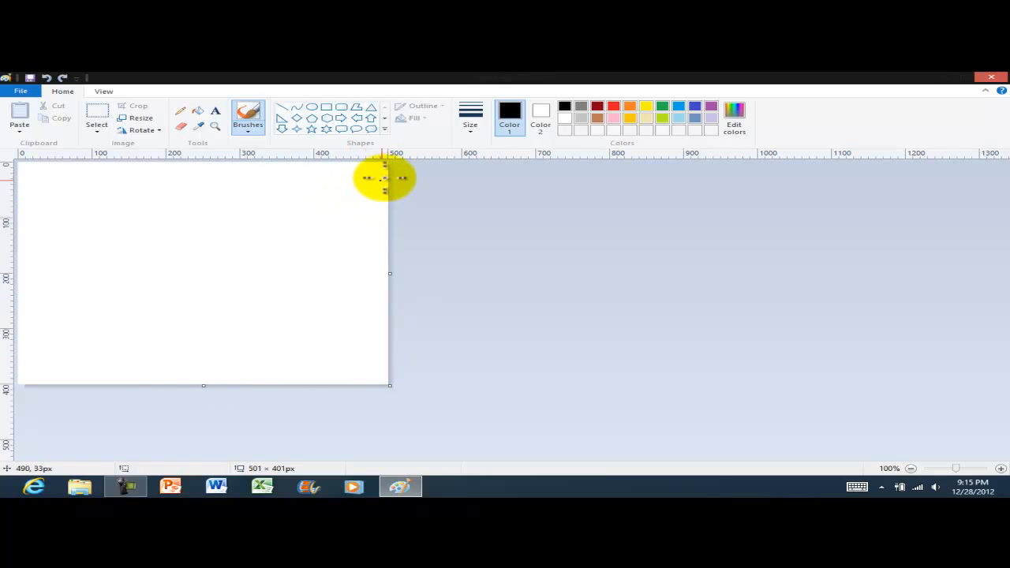
Step: Draw a black four-point star and stretch it to about 498 × 400 px so it spans the canvas
click(297, 129)
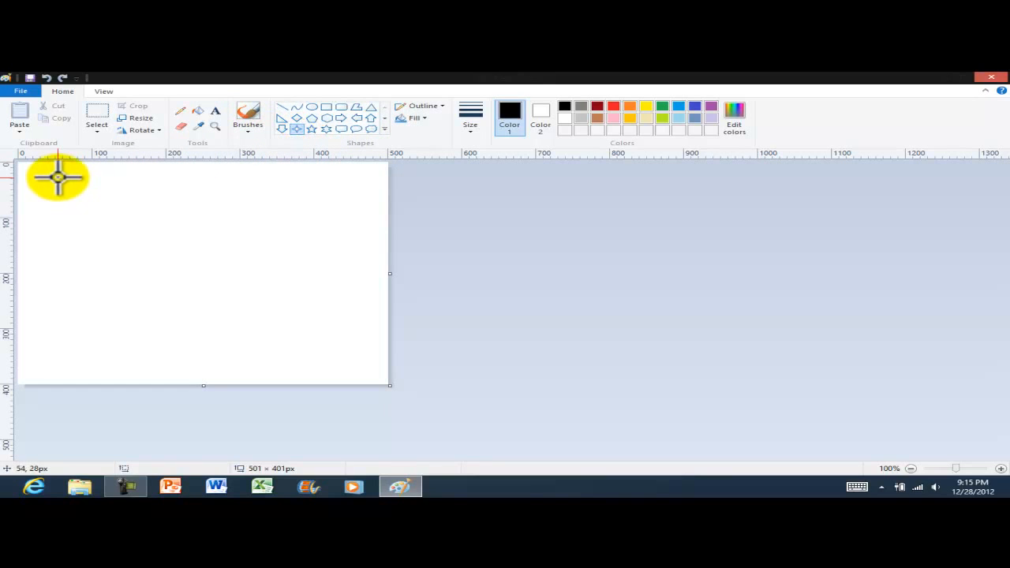
drag(56, 175, 385, 368)
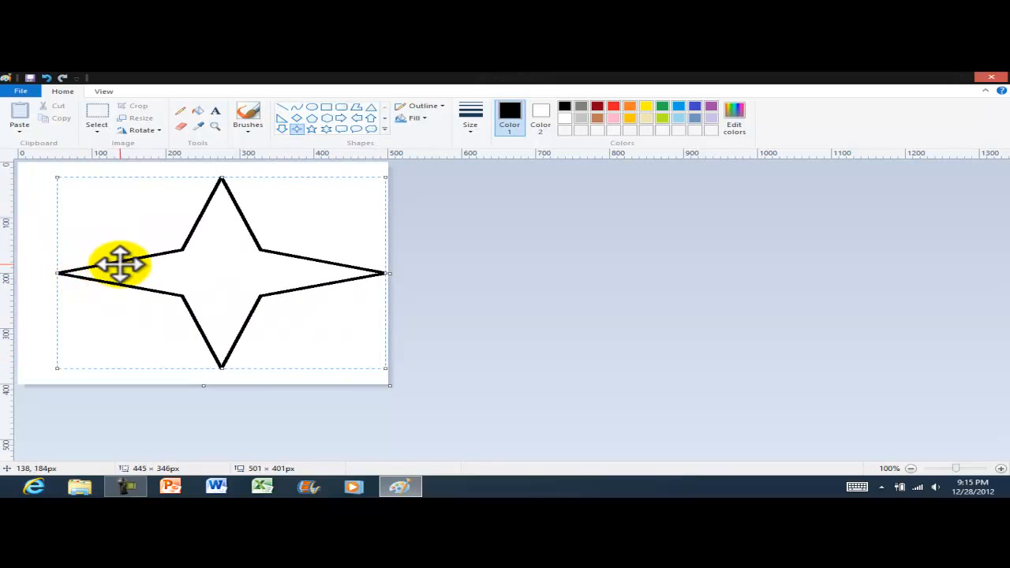
drag(57, 273, 17, 275)
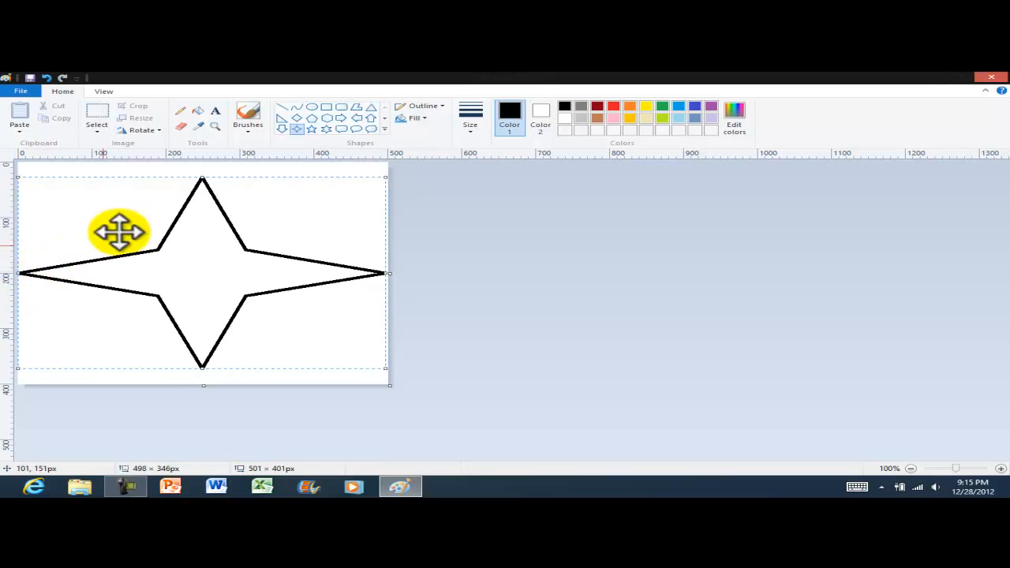
drag(202, 176, 200, 164)
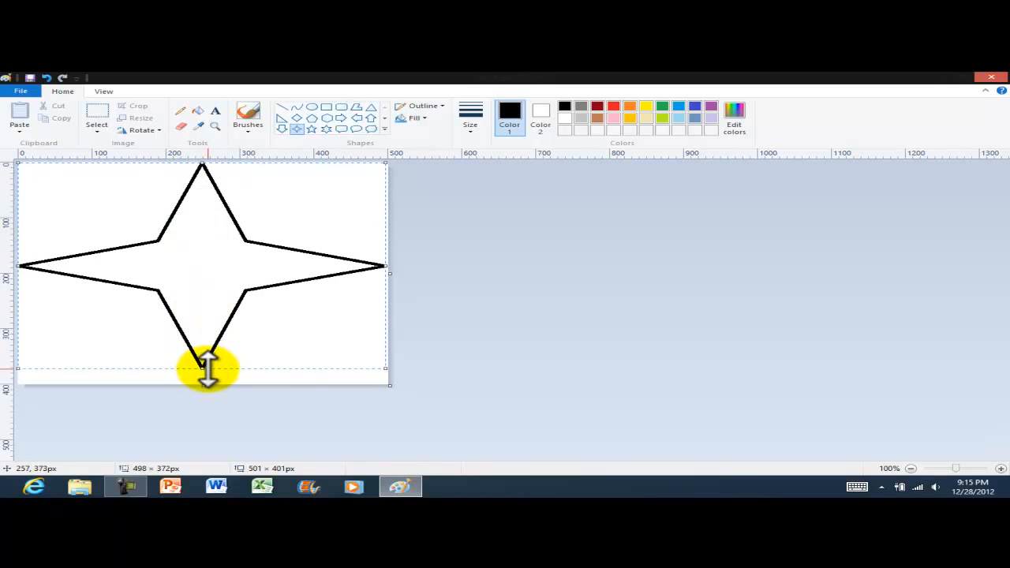
drag(202, 367, 204, 385)
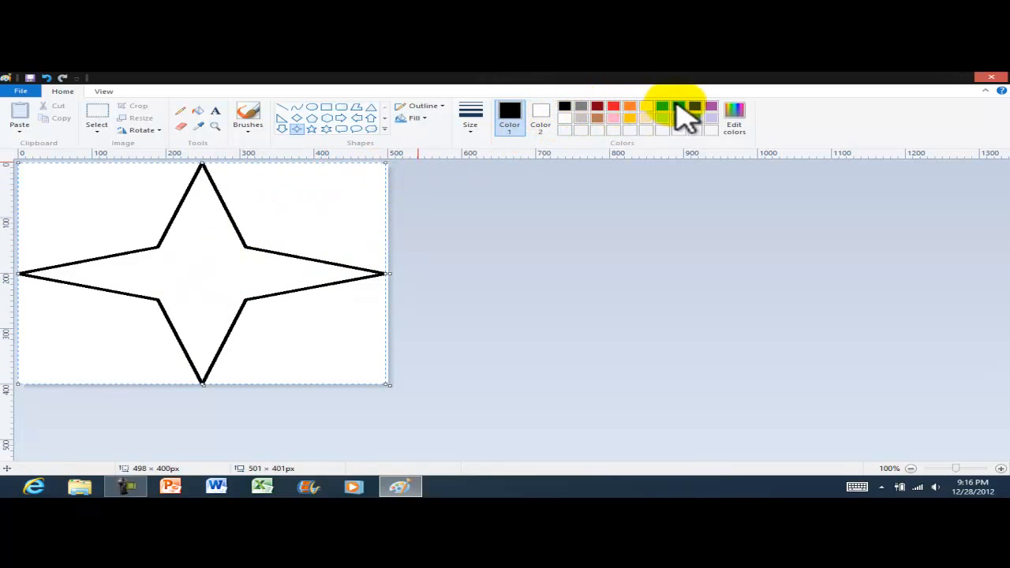
click(614, 107)
click(597, 108)
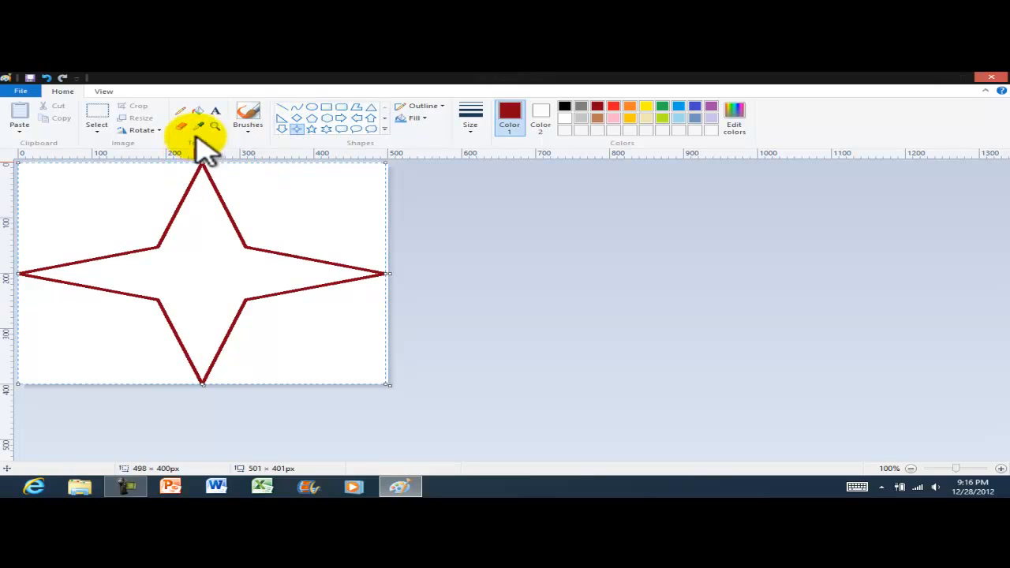
click(563, 107)
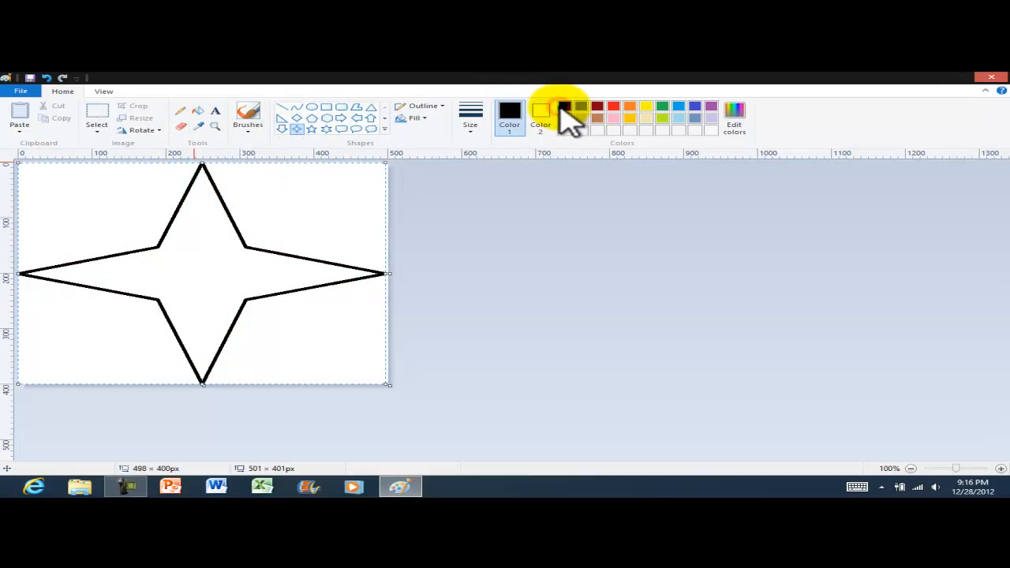
Step: Fill the inside of the large four-point star with dark red
click(199, 112)
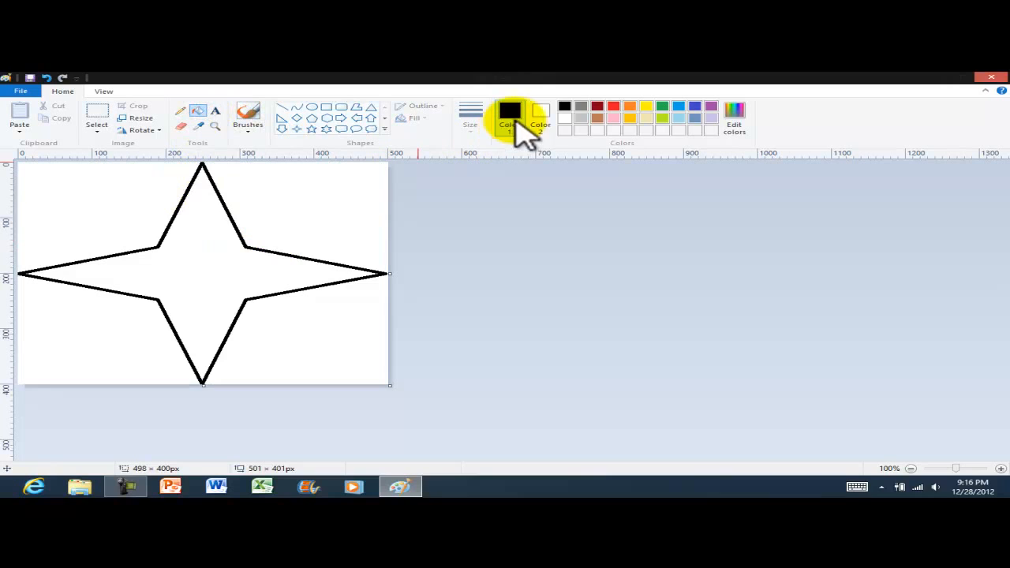
click(192, 259)
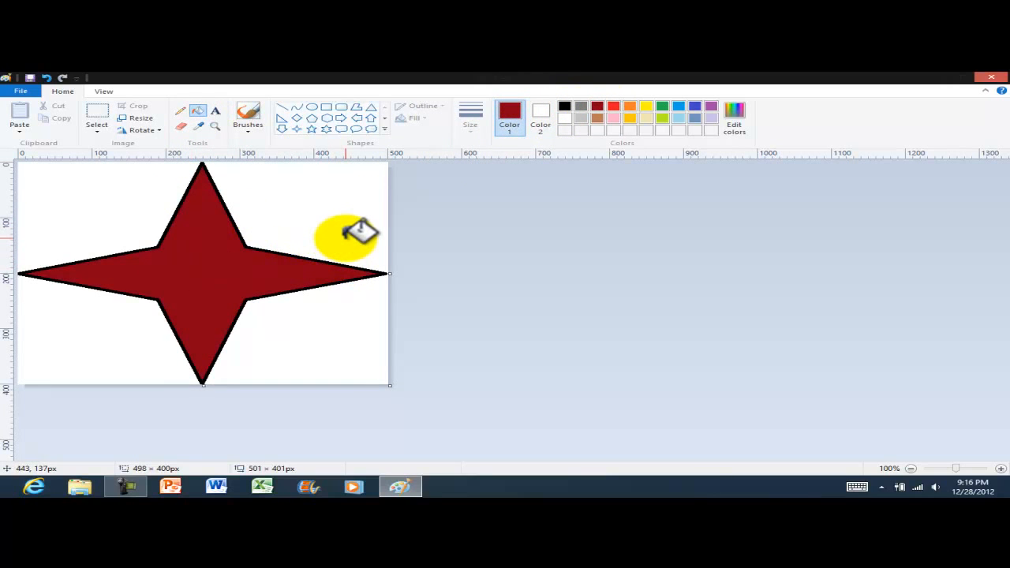
Step: Draw a smaller four-point star of about 210 × 171 px in the canvas's upper-right area and make its outline black
click(298, 129)
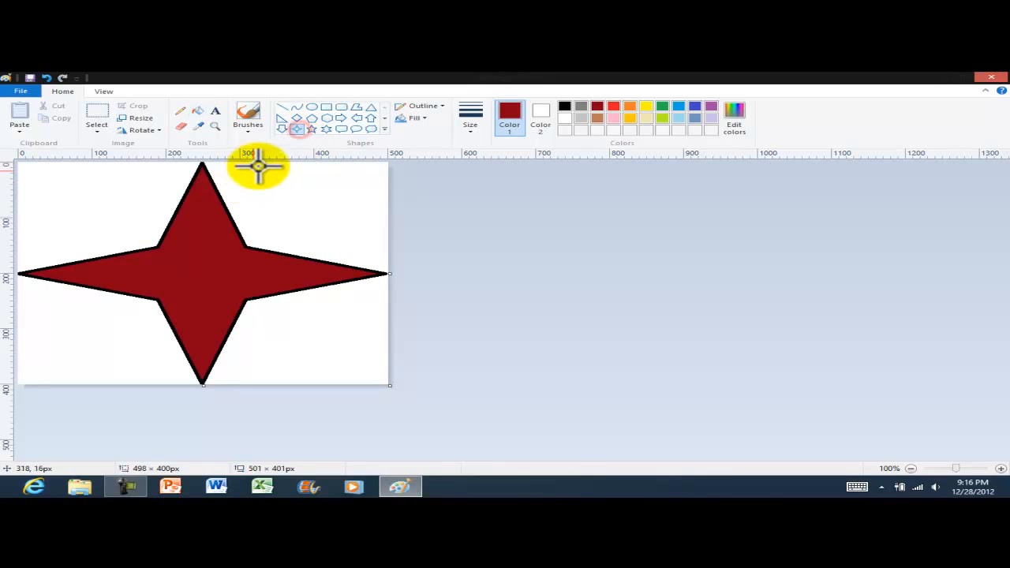
drag(264, 164, 386, 252)
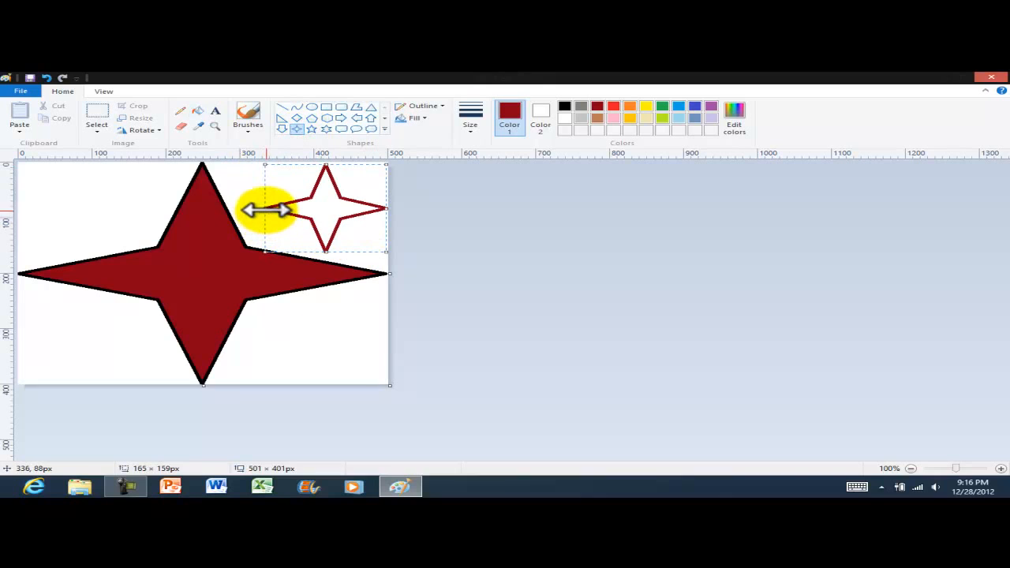
drag(263, 209, 231, 210)
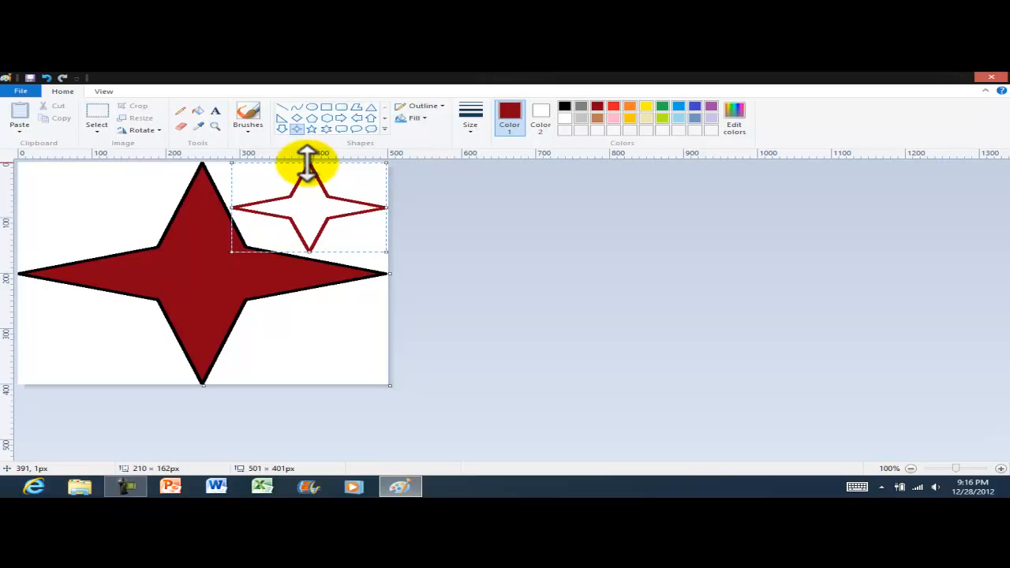
drag(311, 253, 311, 256)
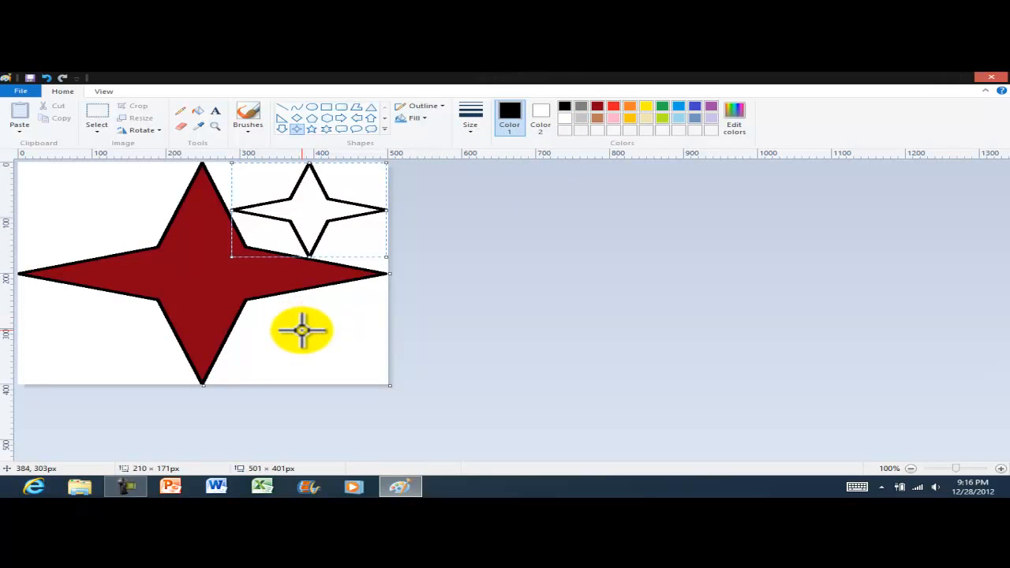
click(278, 314)
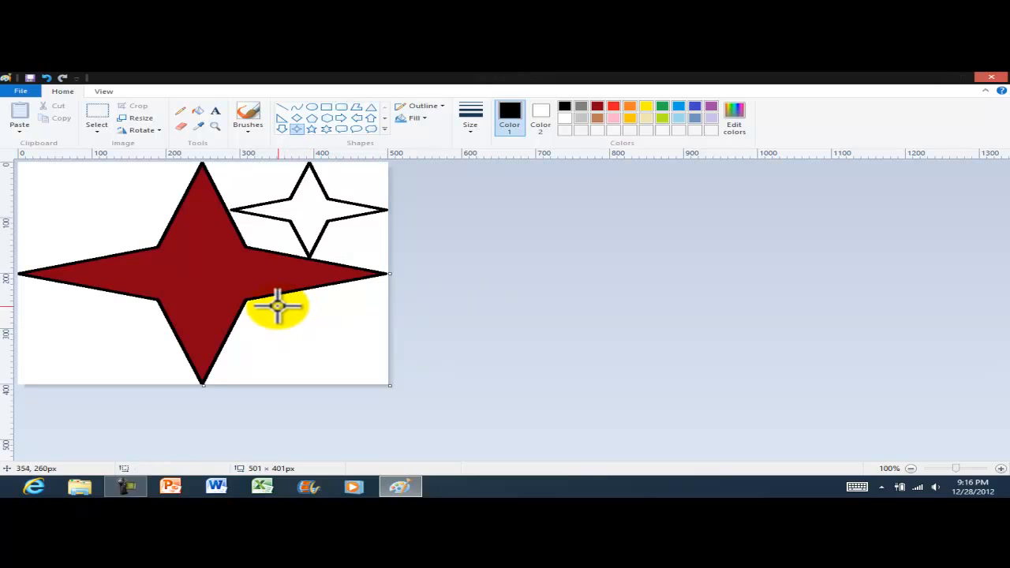
Step: Draw another black four-point star of about 213 × 170 px in the canvas's lower-right area, directly below the first small star
drag(263, 311, 369, 383)
drag(315, 311, 315, 293)
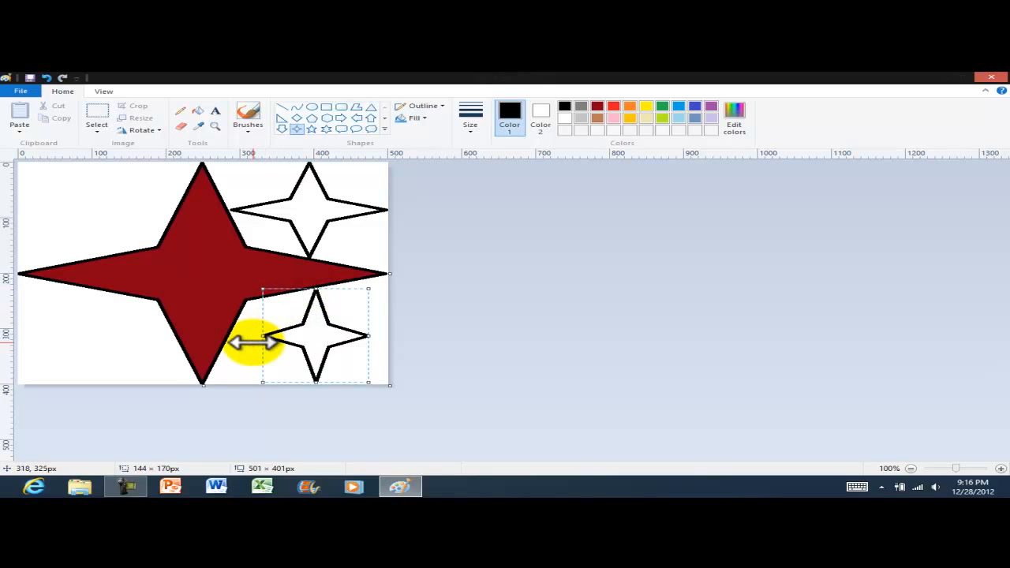
drag(262, 335, 235, 338)
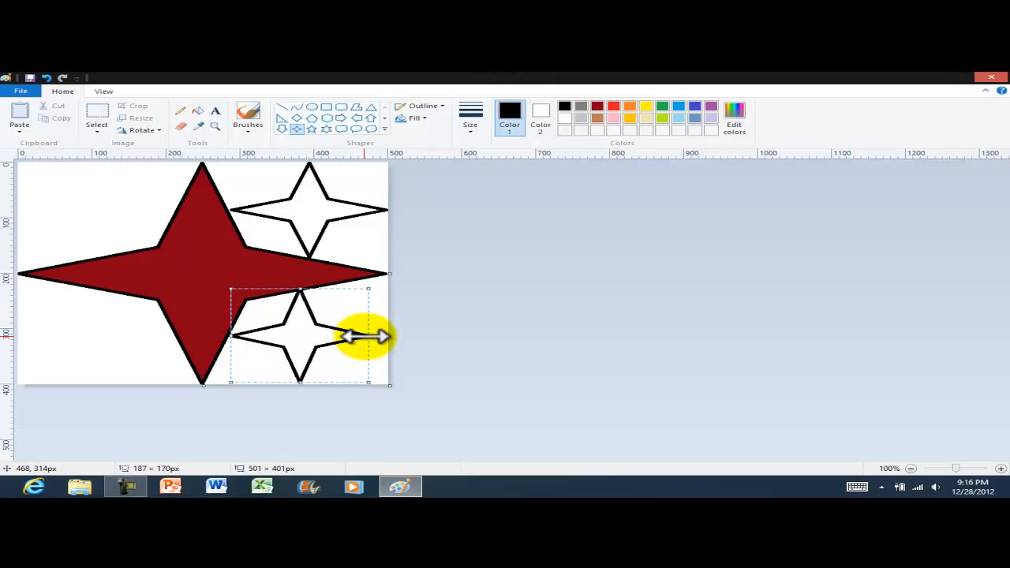
drag(368, 336, 386, 334)
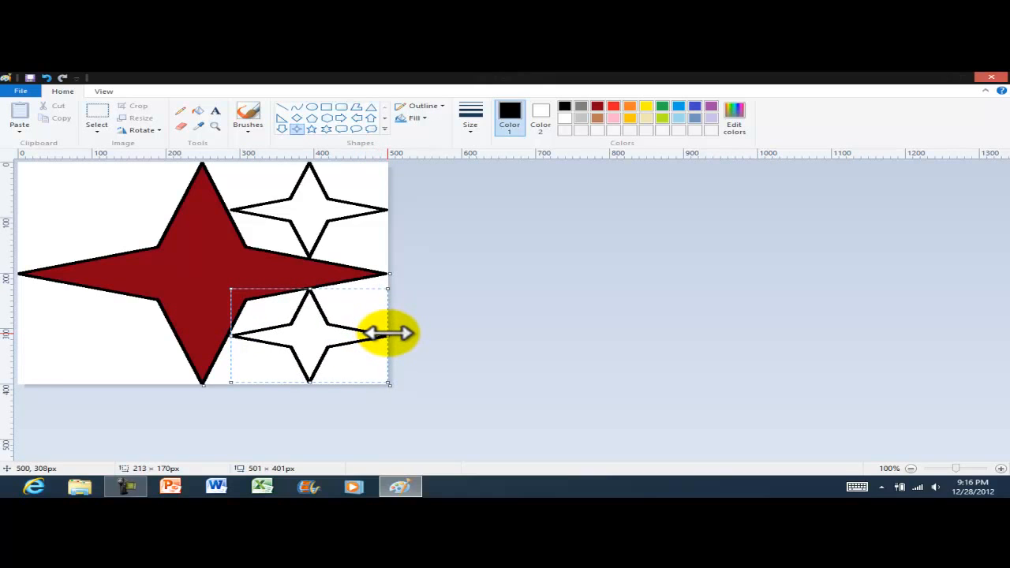
click(363, 237)
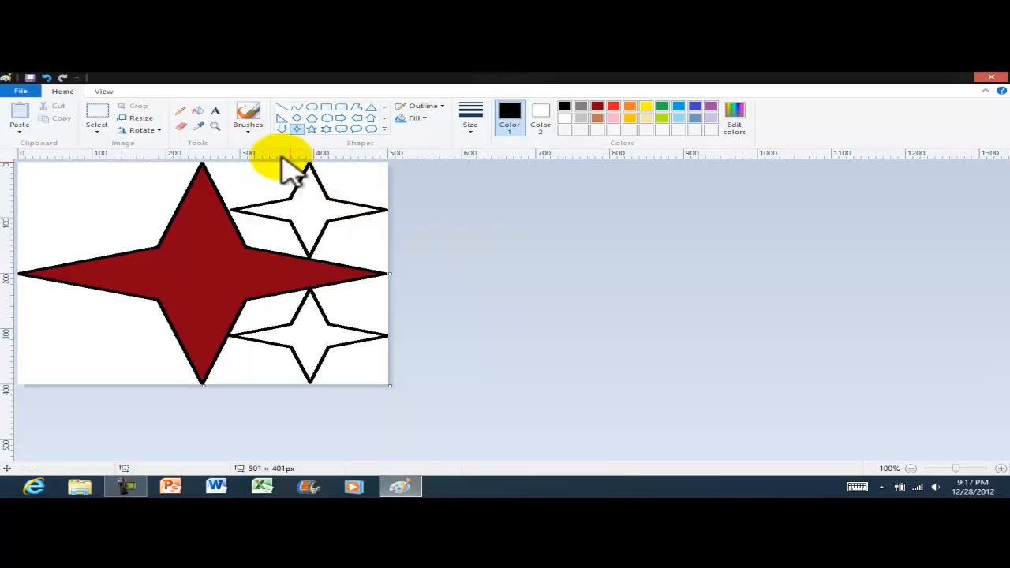
Step: Fill the upper small star with the bright blue palette colour
click(198, 111)
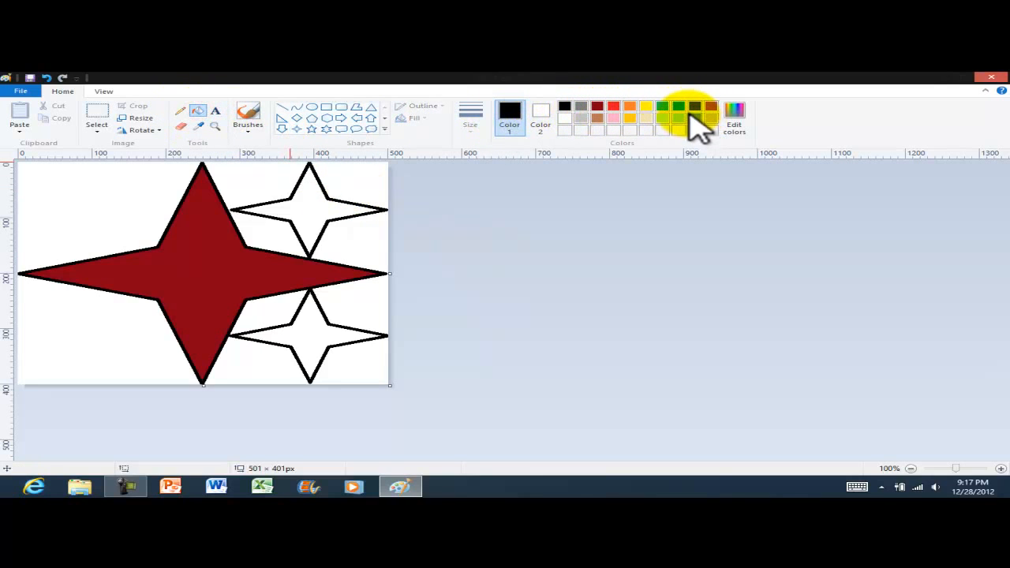
click(678, 107)
click(339, 203)
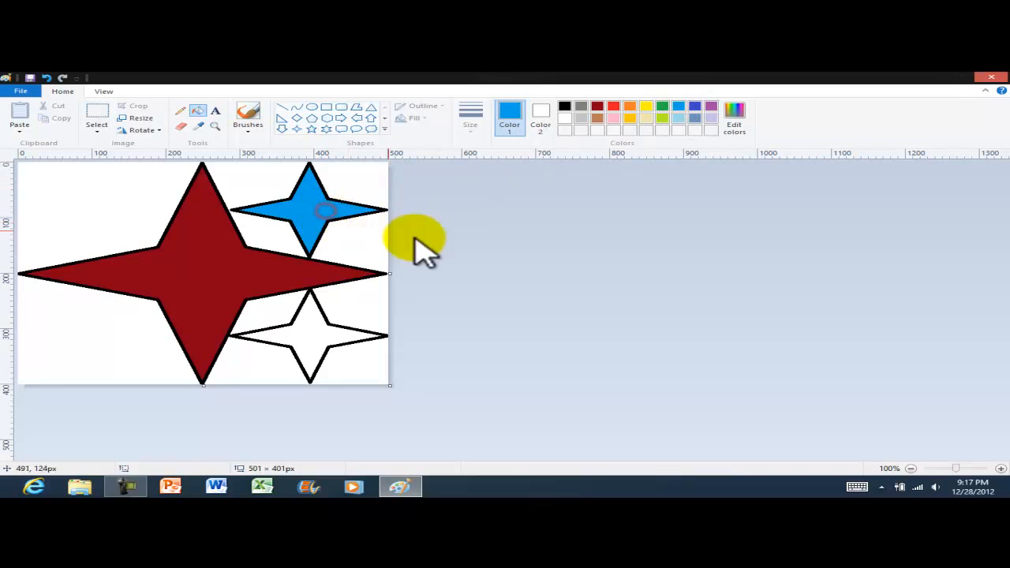
Step: Add a dark purple colour (Red 64, Green 0, Blue 64) to the palette and fill the lower small star with it
click(734, 114)
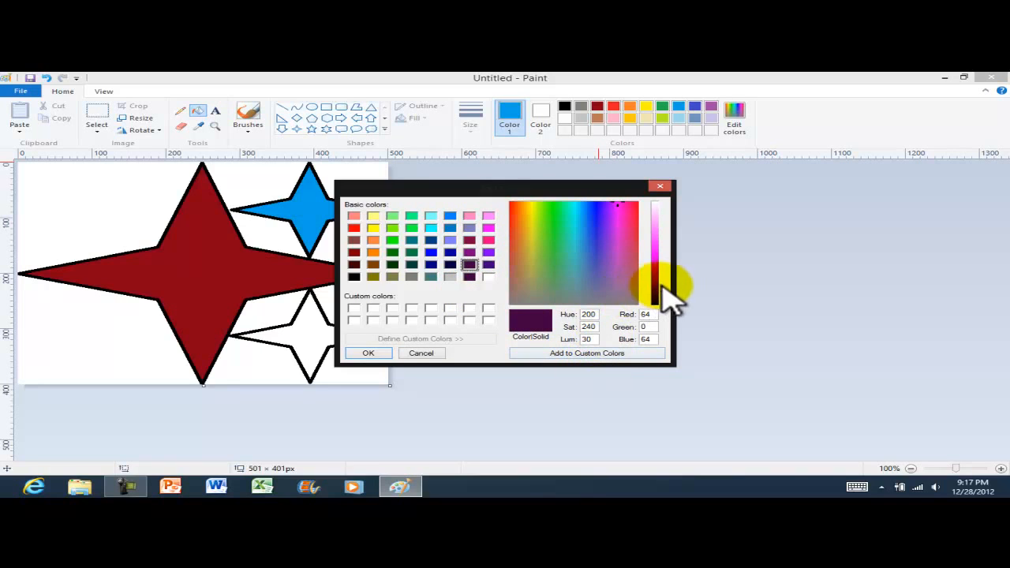
click(369, 352)
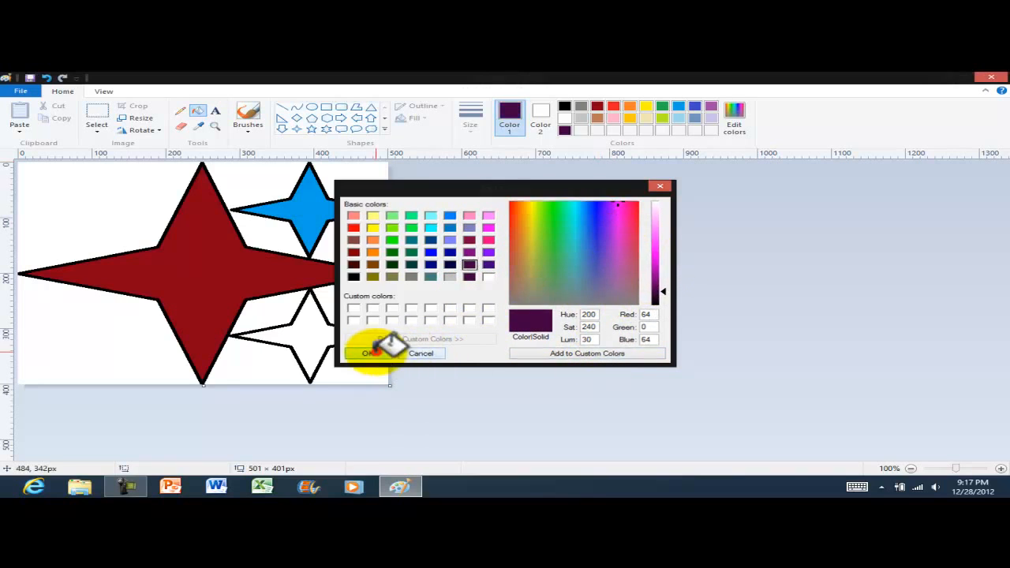
click(319, 332)
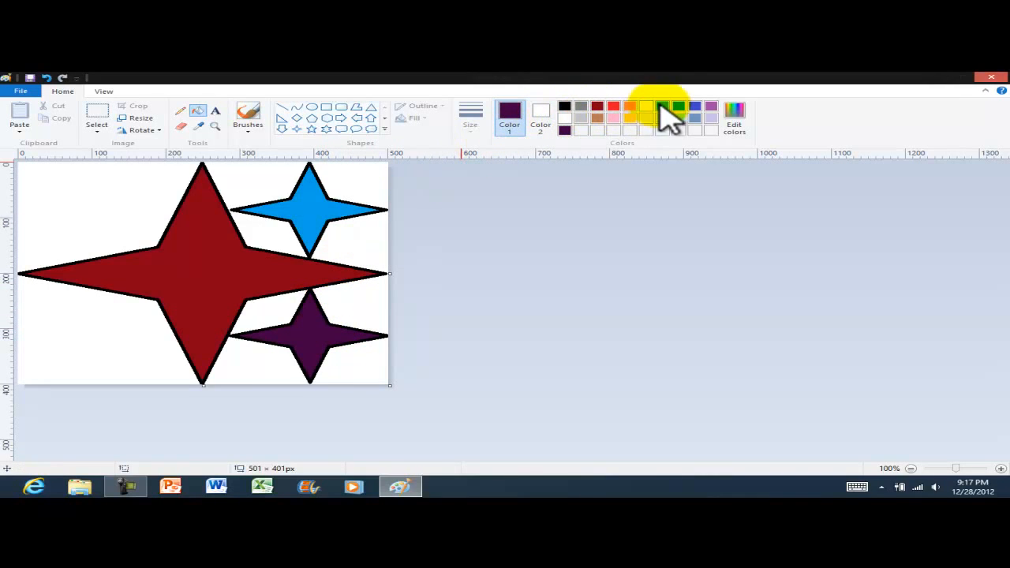
Step: Fill the upper-left background area with yellow and the areas between the large star and the upper small star with green
click(100, 206)
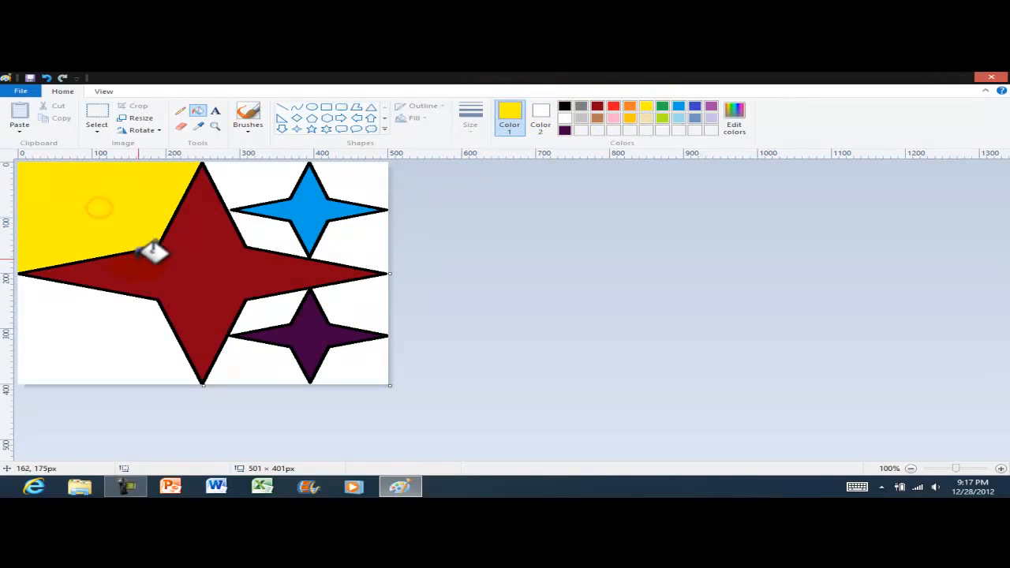
click(662, 106)
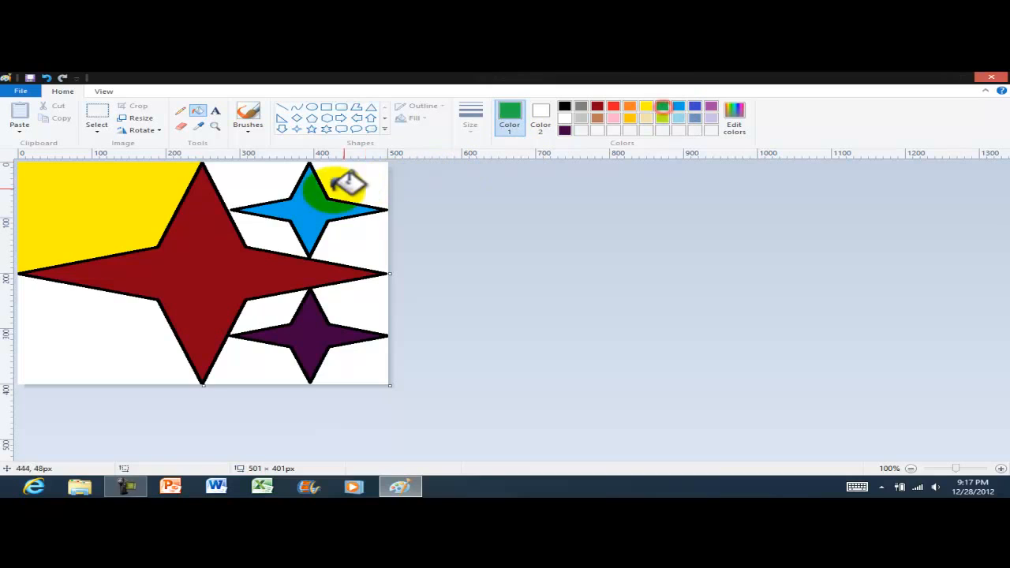
click(276, 185)
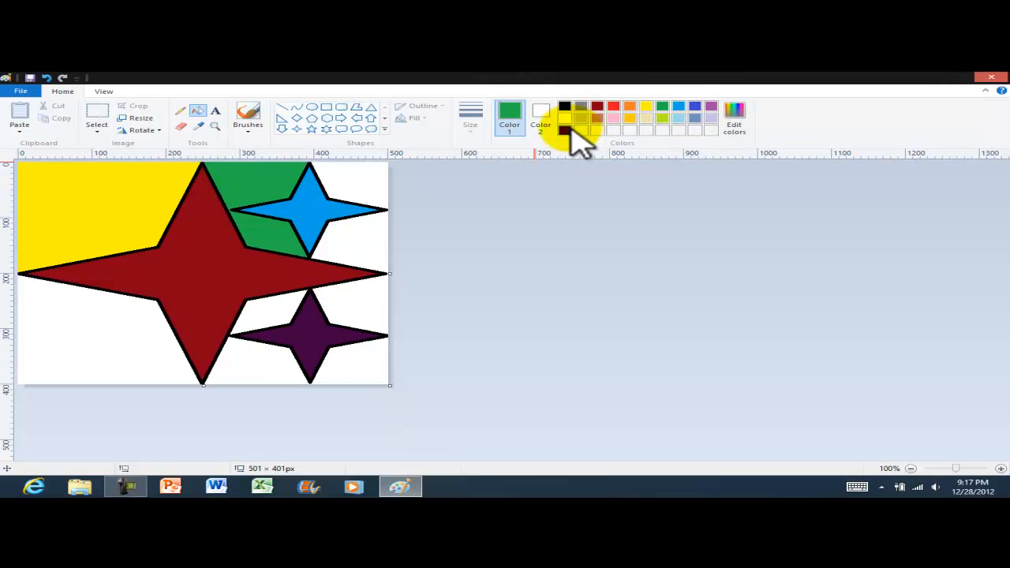
Step: Fill the right-edge areas between the small stars with grey and the area below the lower one with light violet (Red 159, Green 159, Blue 255)
click(581, 107)
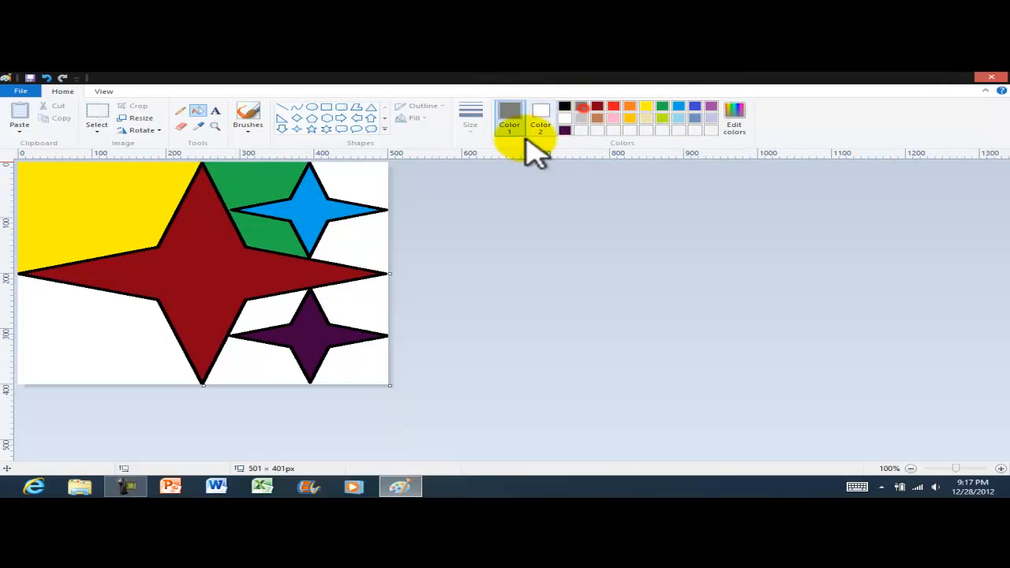
click(368, 228)
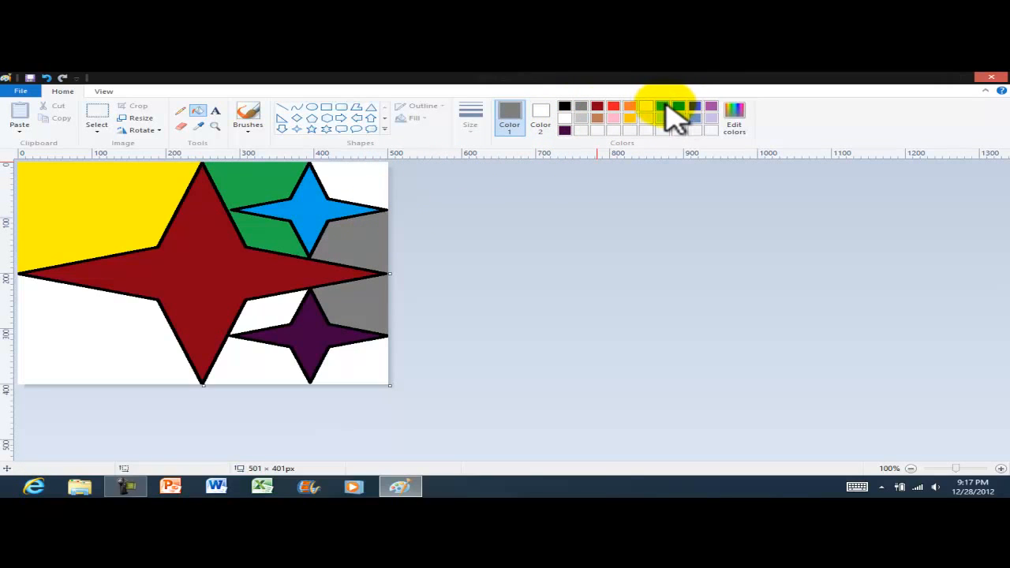
click(734, 114)
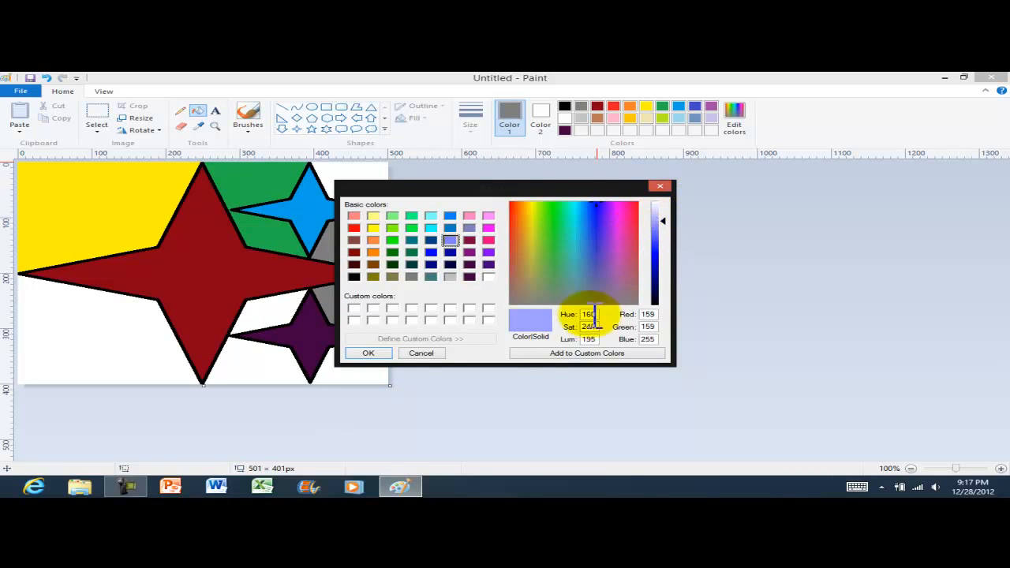
click(368, 353)
click(293, 363)
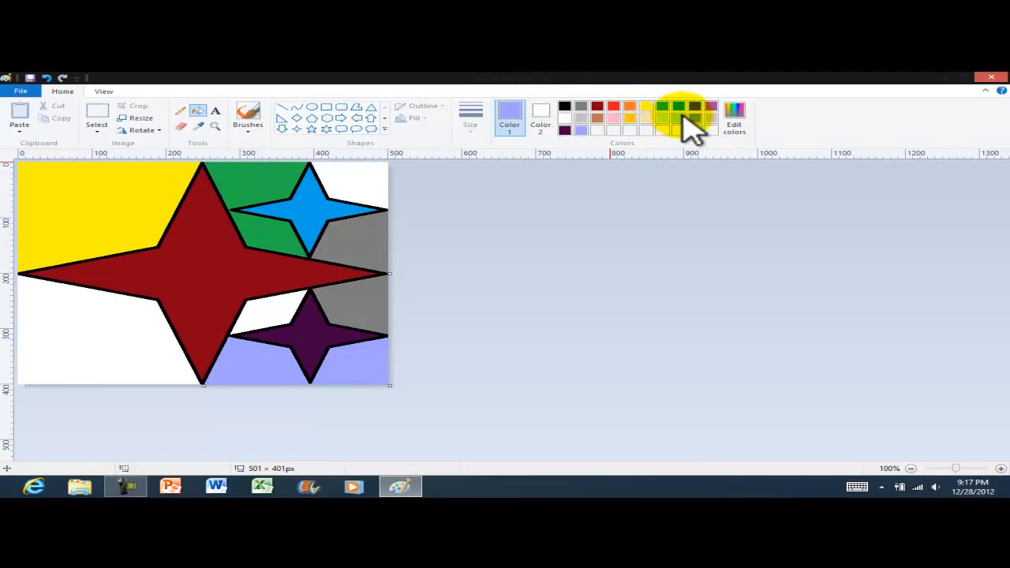
Step: Create a dark green (Red 30, Green 100, Blue 13) and fill the area between the large star and the lower small star with it
click(738, 119)
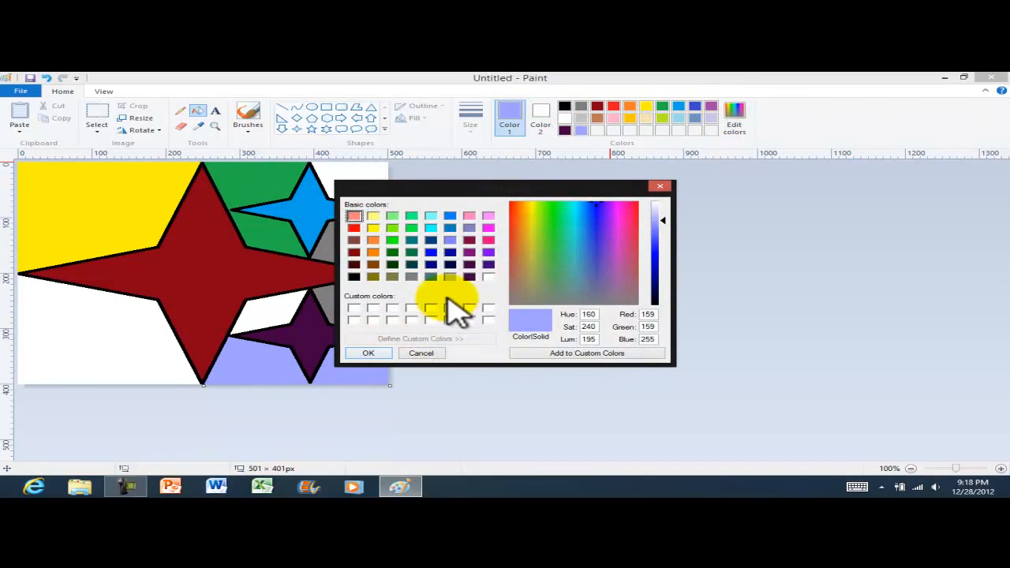
click(548, 226)
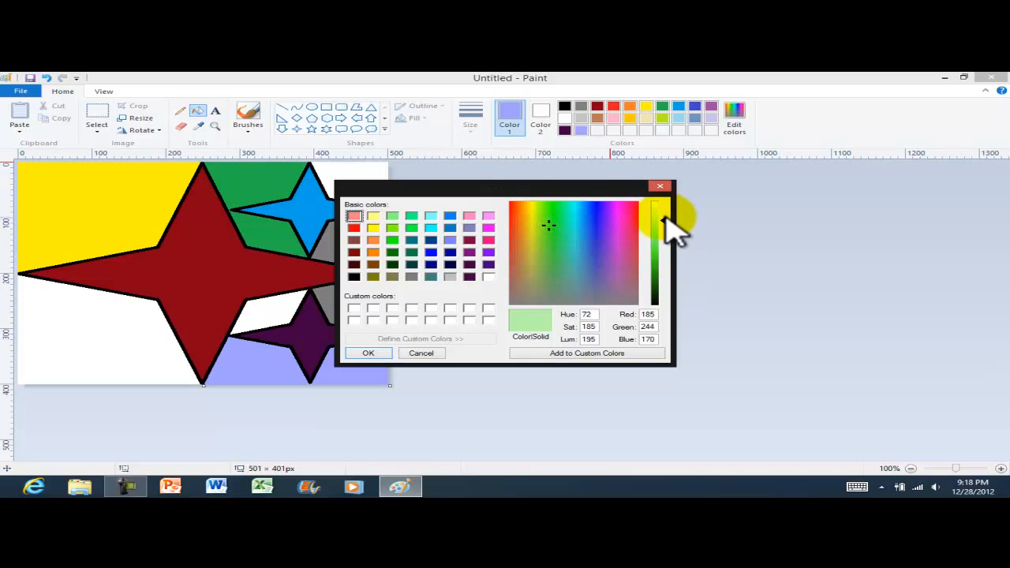
drag(665, 221, 665, 280)
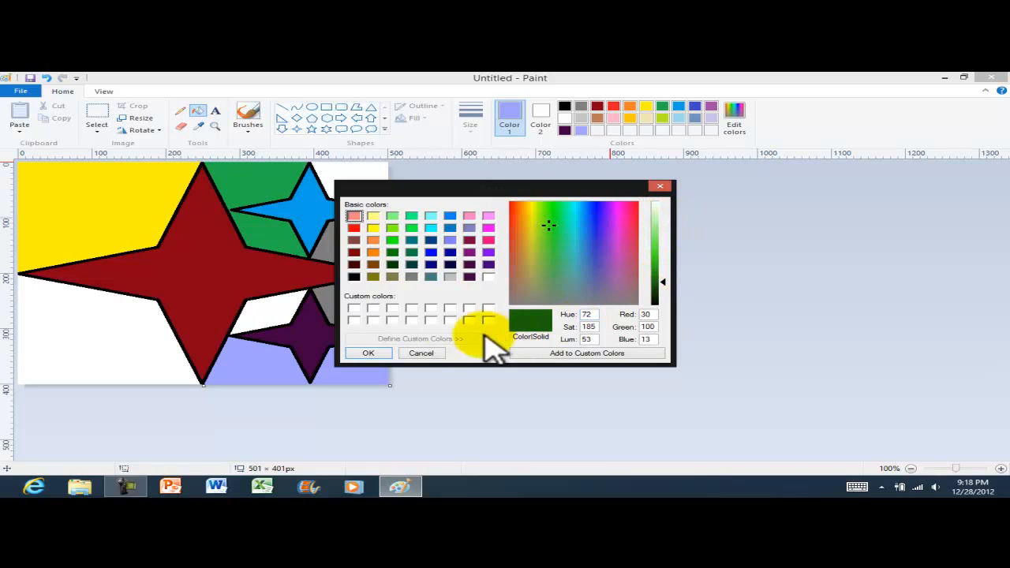
click(376, 353)
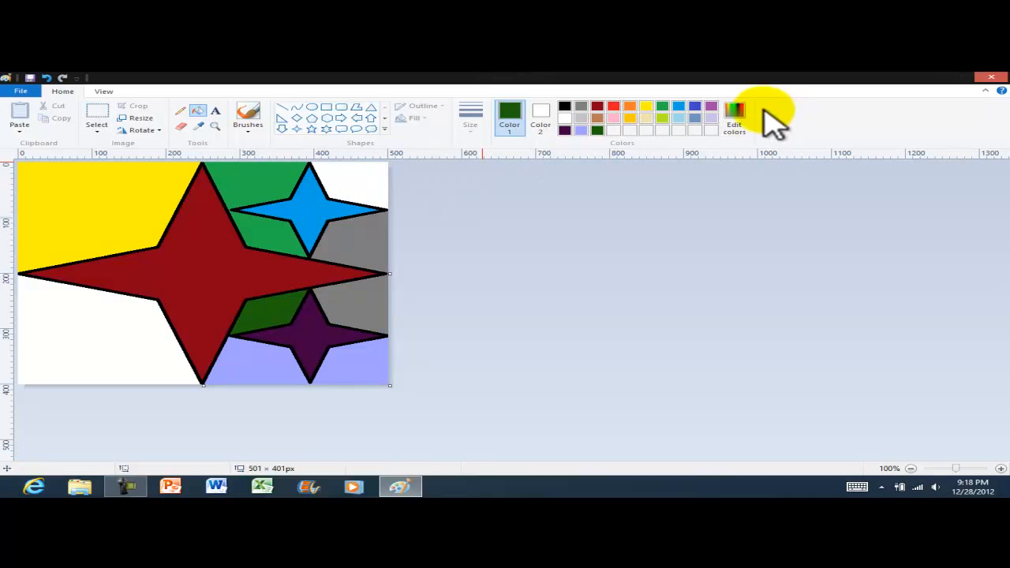
Step: Create a deep red (Red 176, Green 0, Blue 0) and fill the background area in the canvas's upper-right corner with it
click(735, 118)
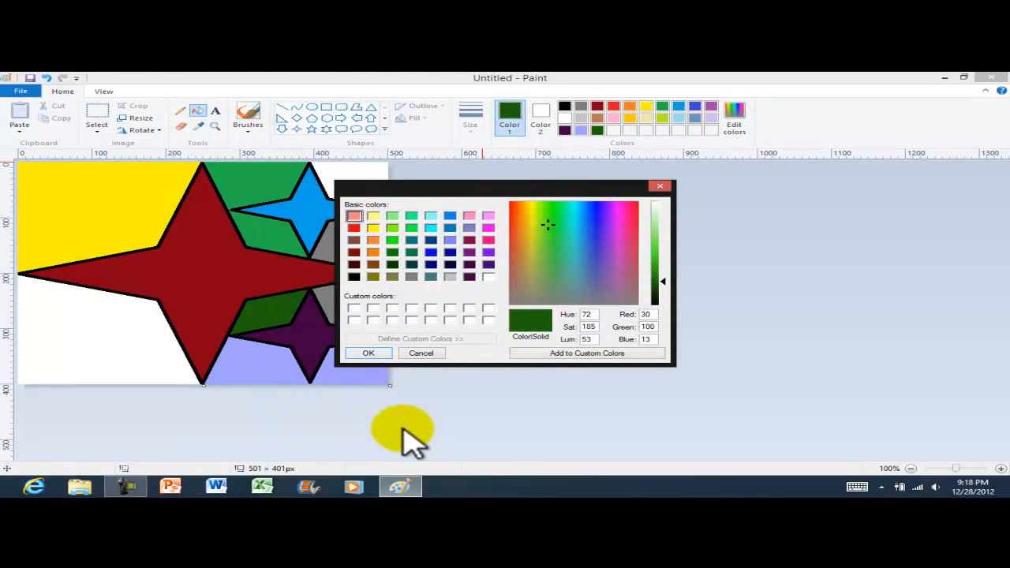
click(353, 228)
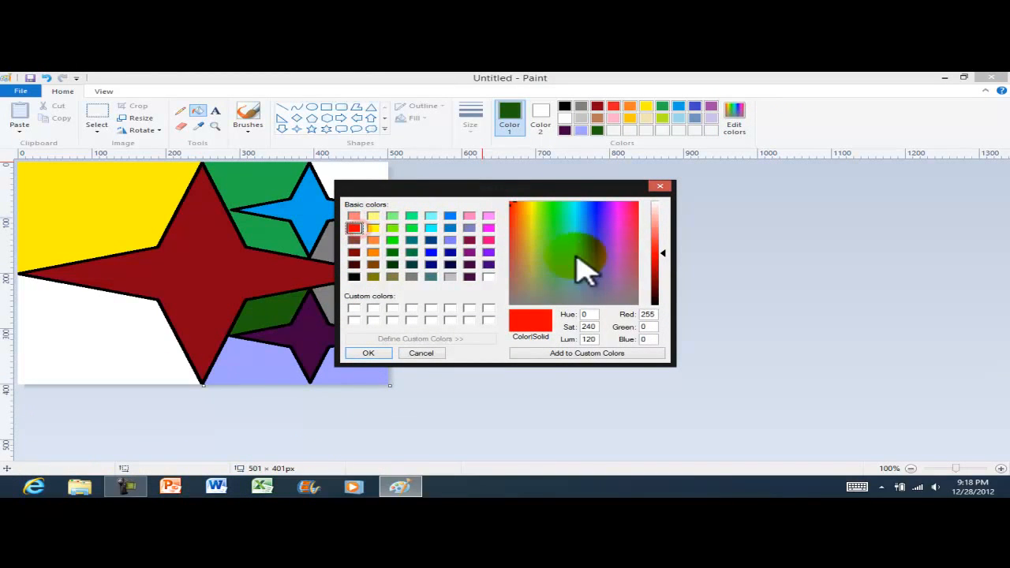
drag(663, 254, 663, 267)
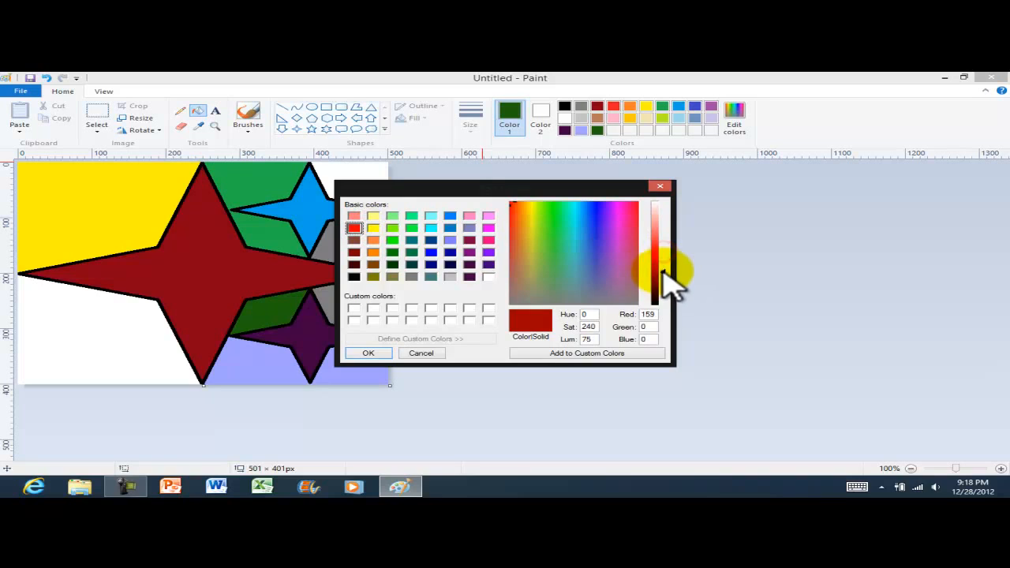
click(368, 352)
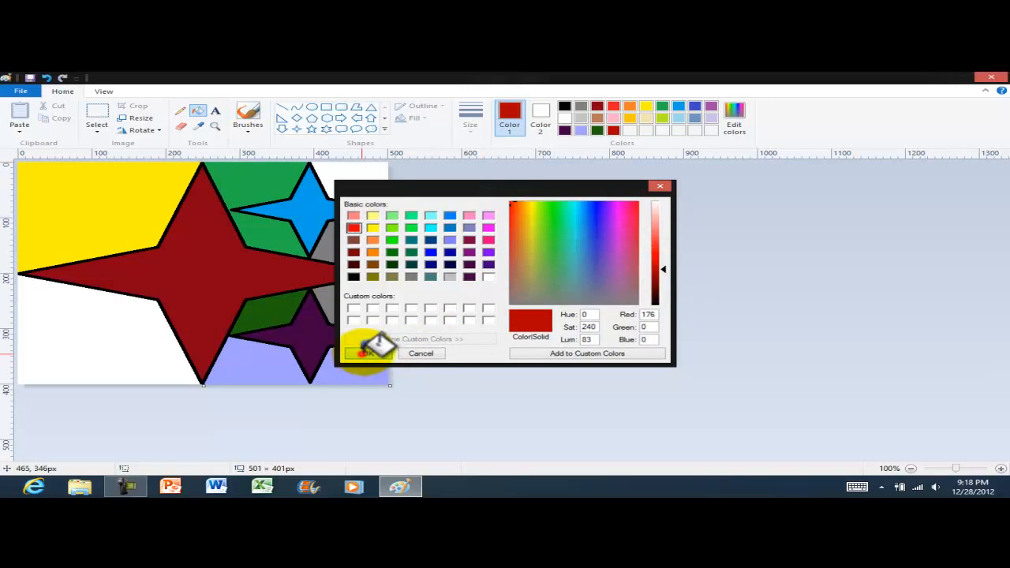
click(357, 189)
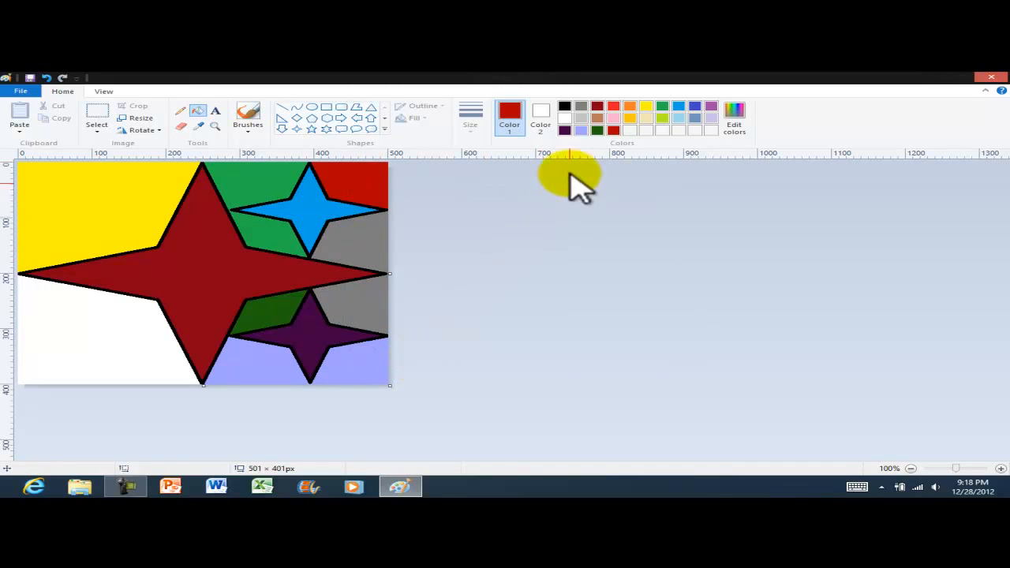
Step: Fill the lower-left background area with palette orange and refill it with a custom darker orange (Red 213, Green 106, Blue 0)
click(630, 106)
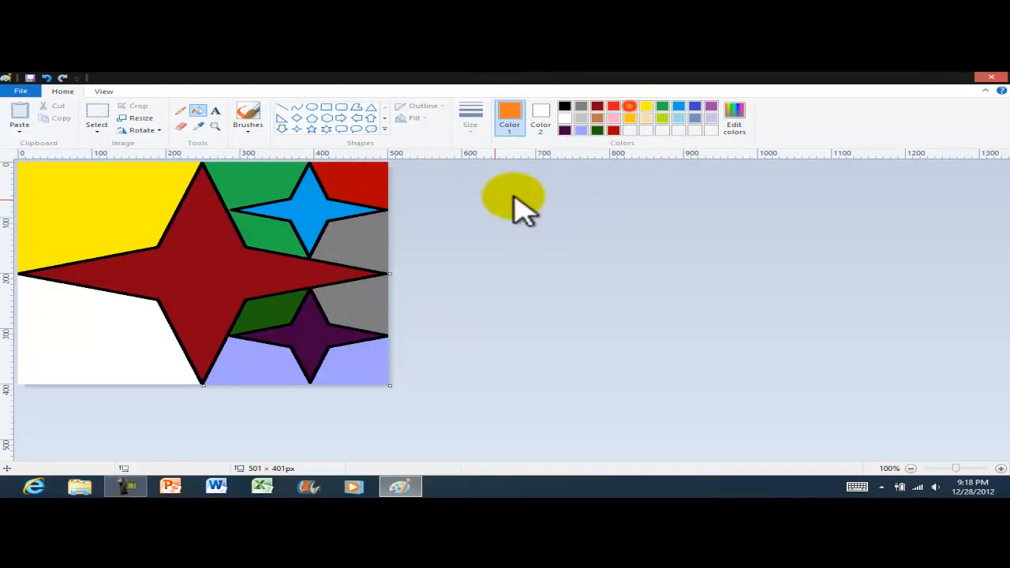
click(102, 345)
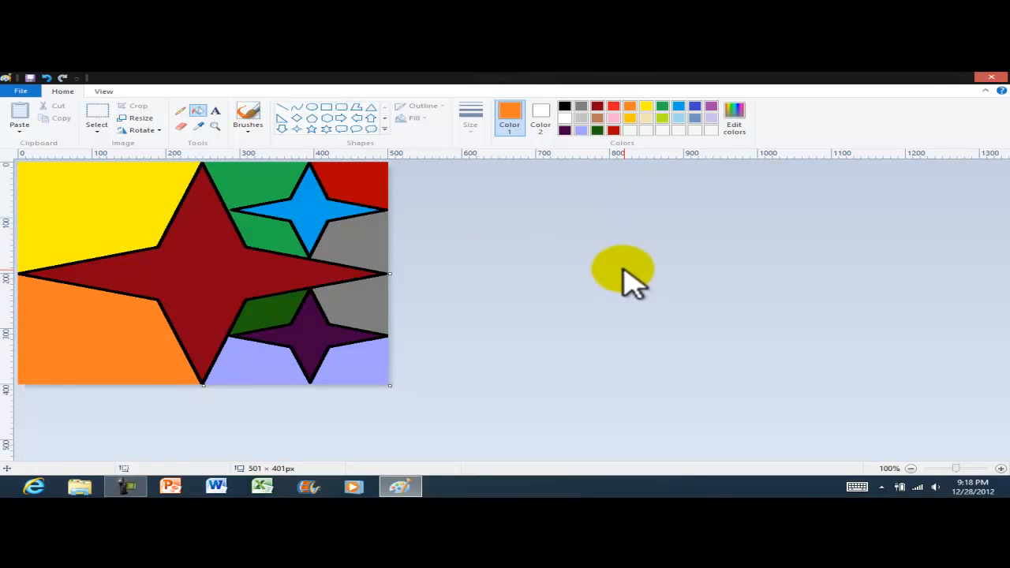
click(736, 114)
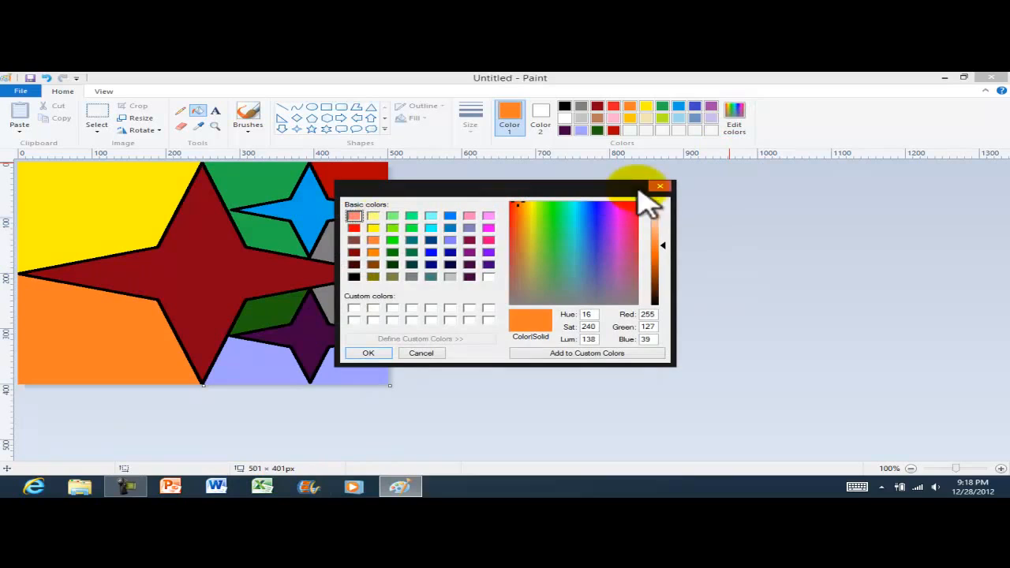
click(372, 253)
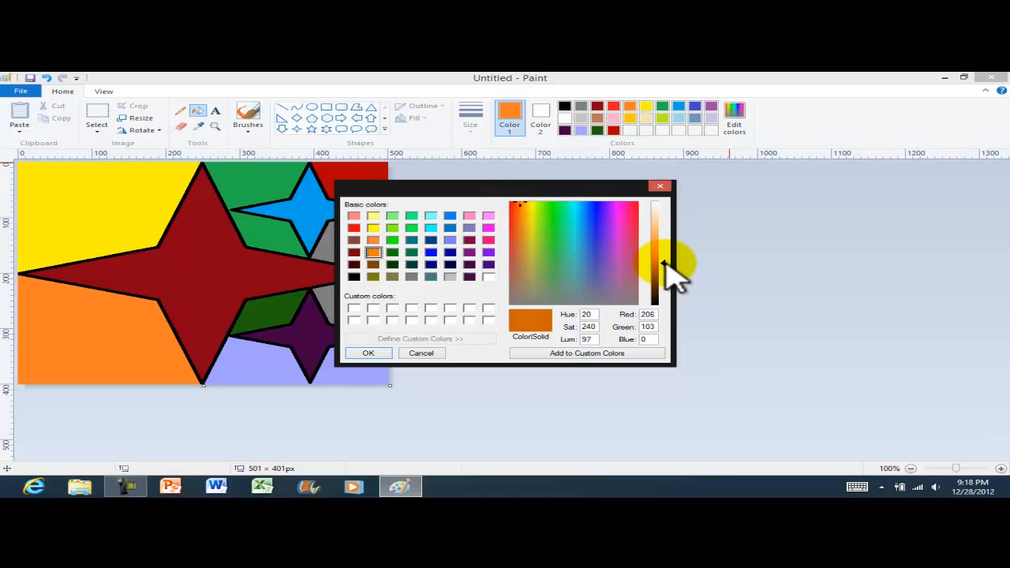
drag(668, 268, 668, 265)
click(365, 353)
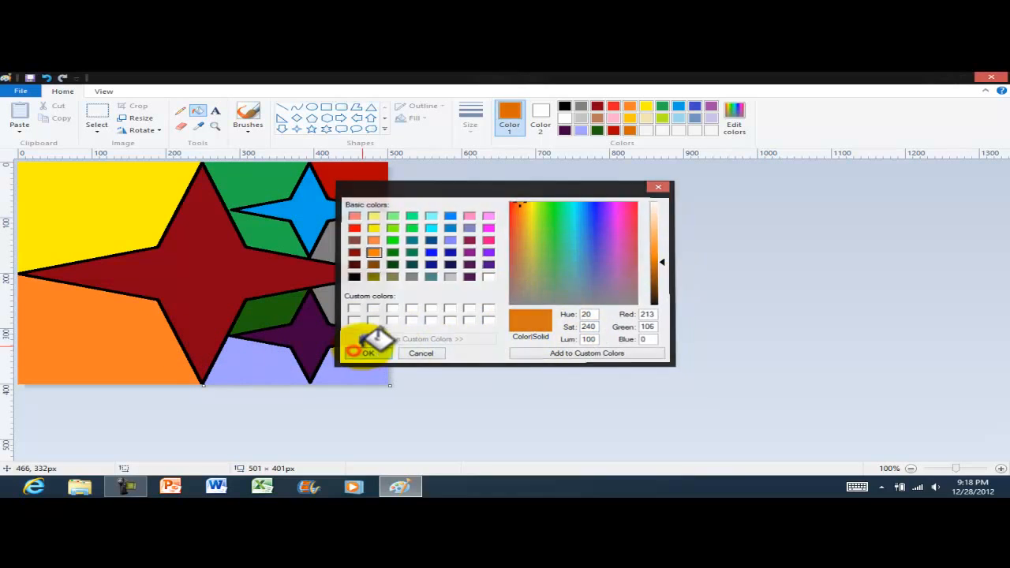
click(128, 323)
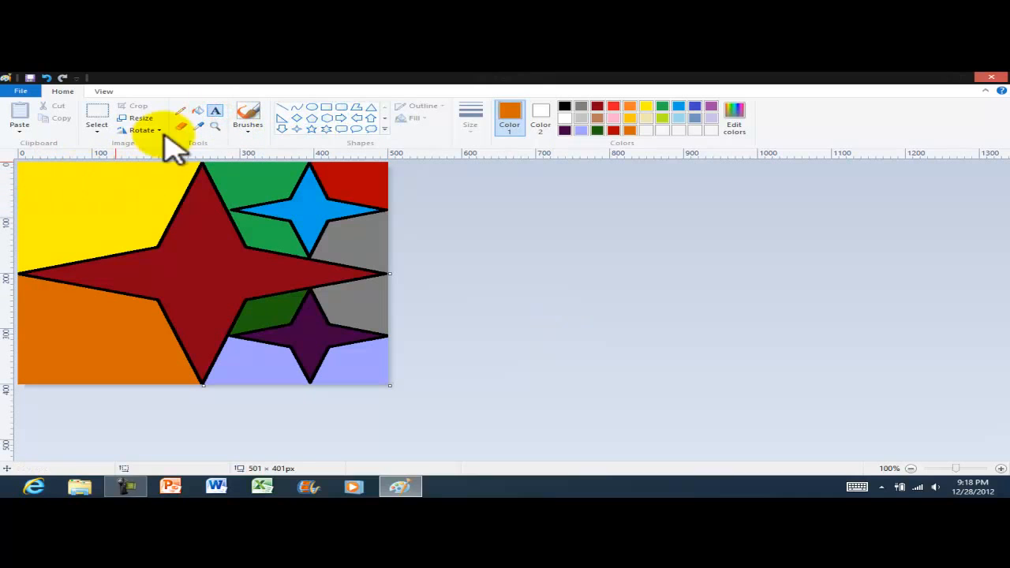
Step: Add the text "Paint" in black on the yellow area, with its text box narrowed to about 121 × 69 px
click(51, 199)
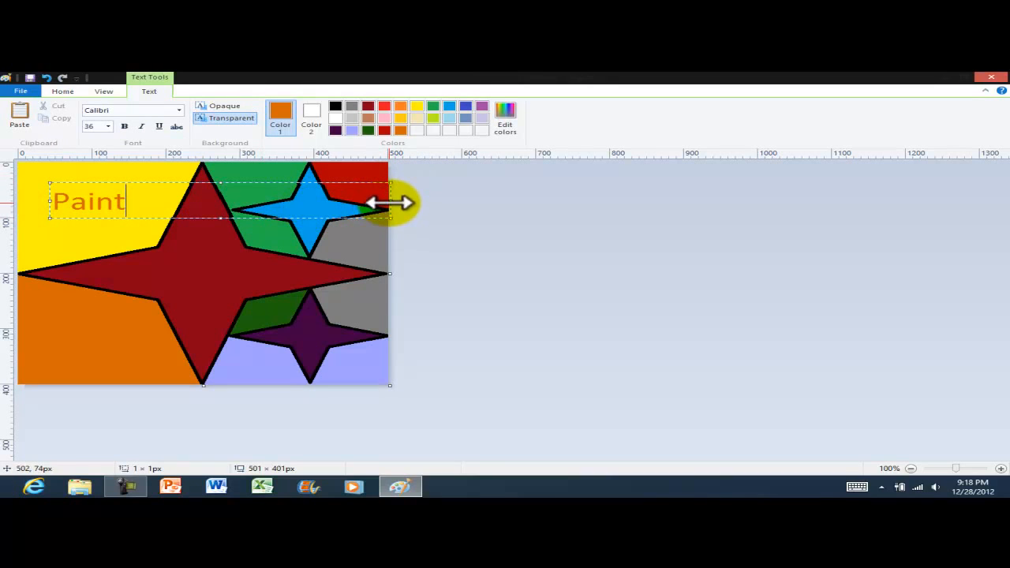
mouse_move(390, 203)
mouse_down()
mouse_move(135, 223)
mouse_move(95, 201)
mouse_move(50, 200)
mouse_up()
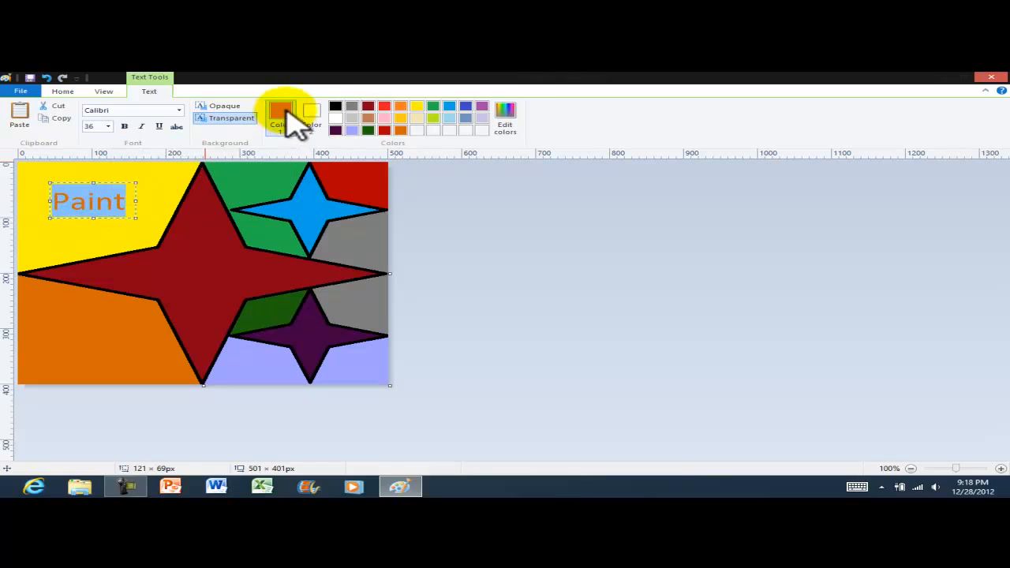
click(335, 107)
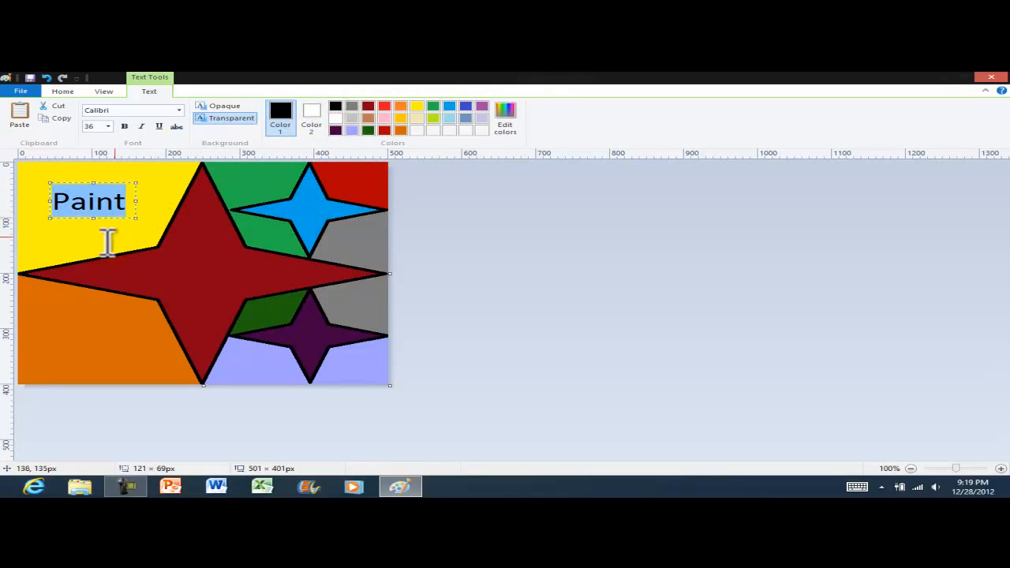
click(128, 189)
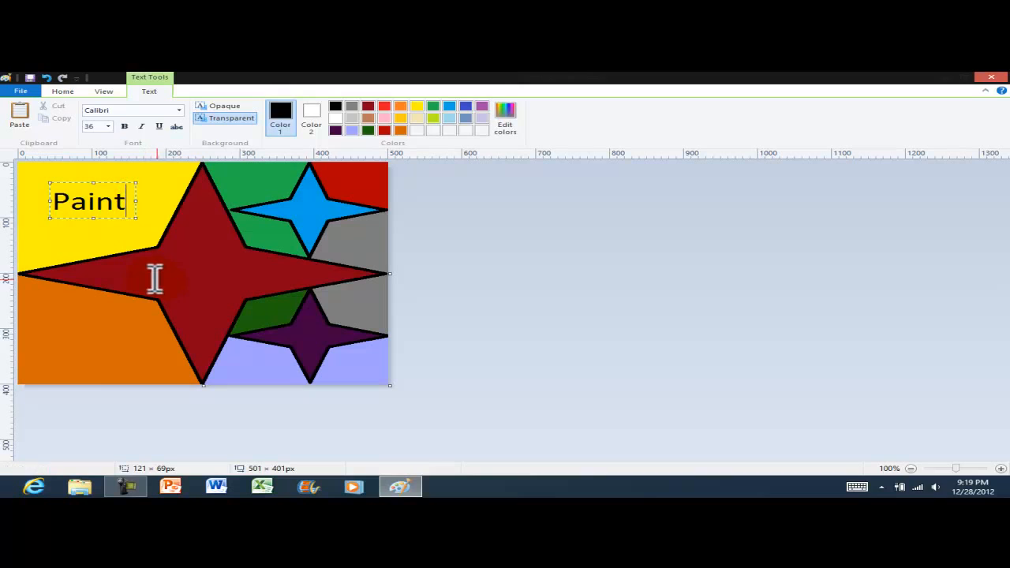
click(78, 334)
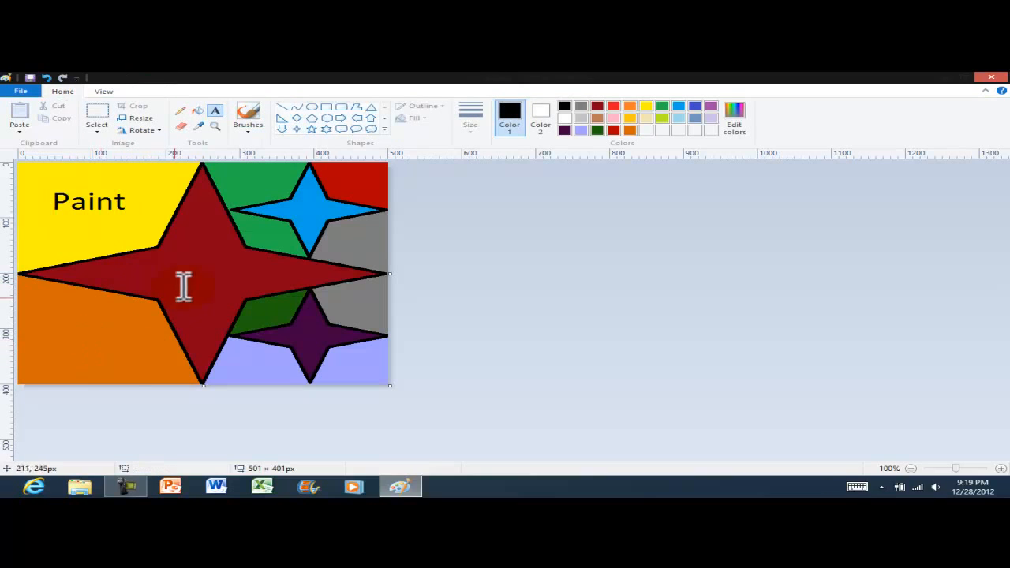
Step: Add a surname as black text, narrow its text box to about 192 × 69 px and place it in the lower-left orange area
click(59, 337)
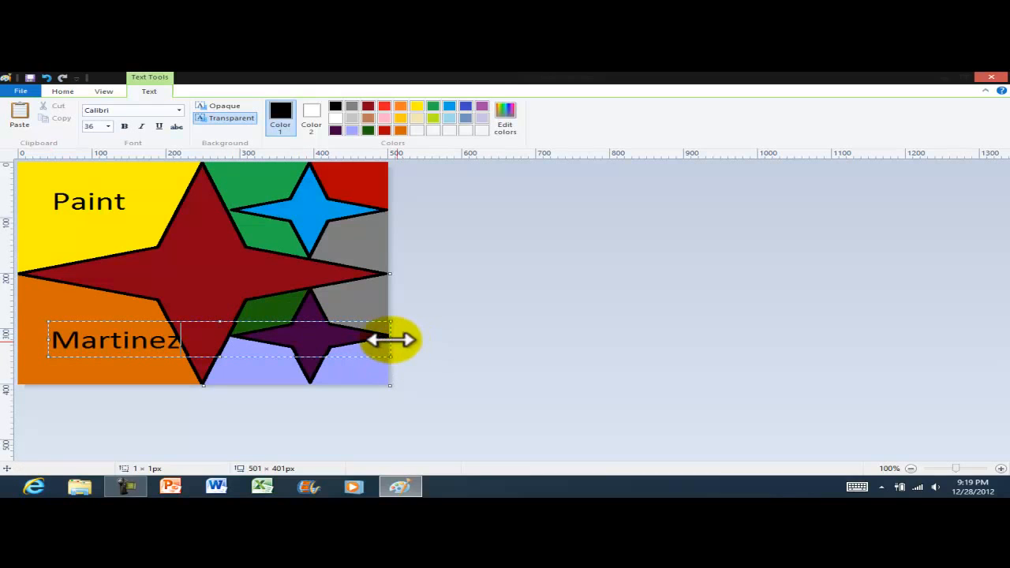
drag(390, 339, 115, 361)
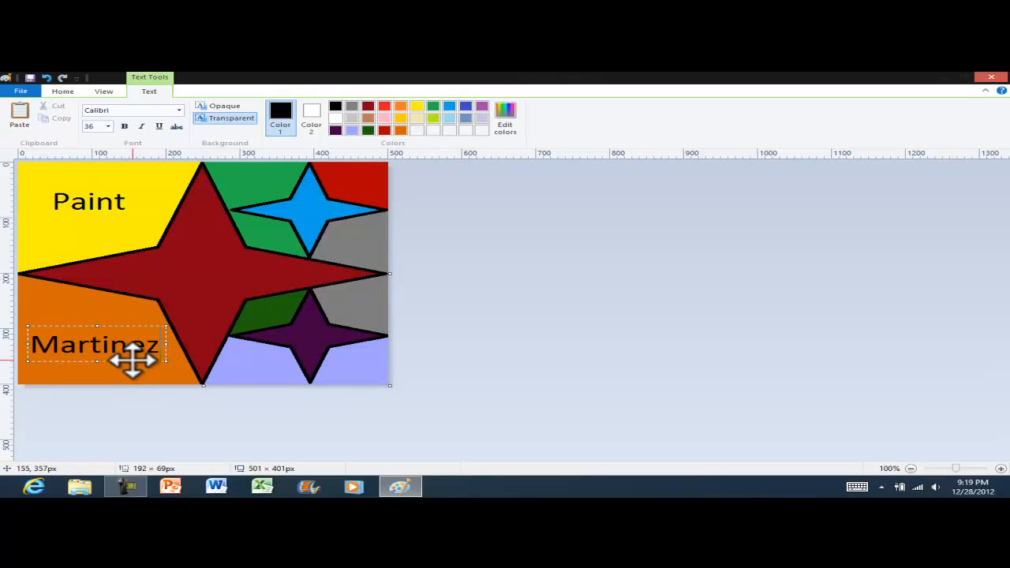
Step: Try to change the surname text's font to Brush Script MT
click(179, 109)
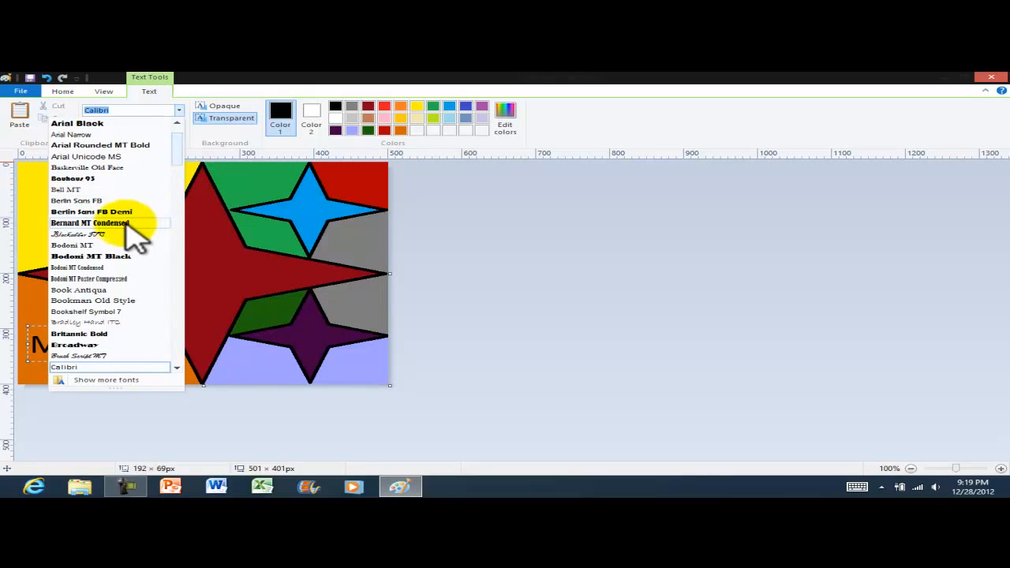
scroll(117, 249, down, 1)
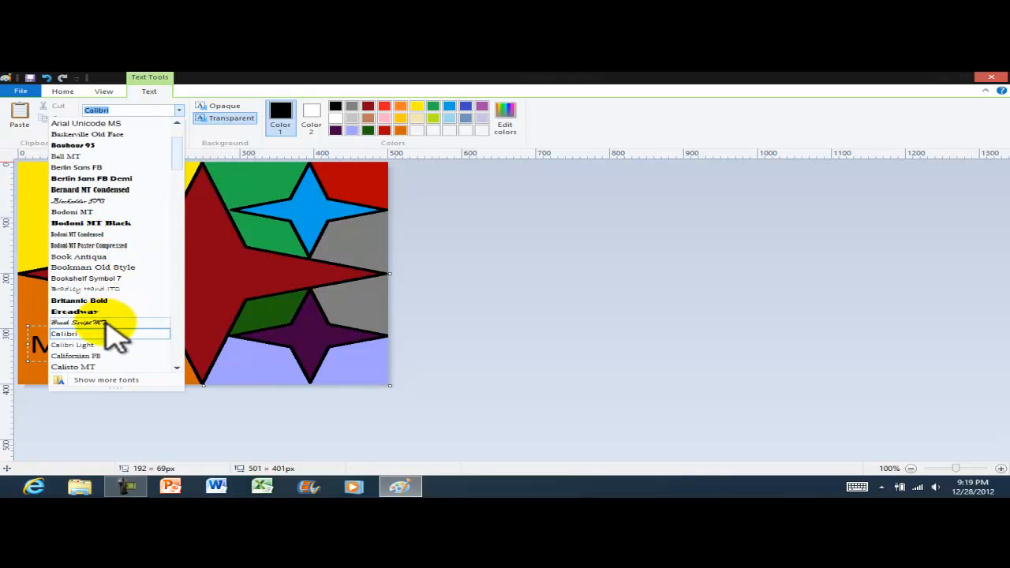
click(106, 322)
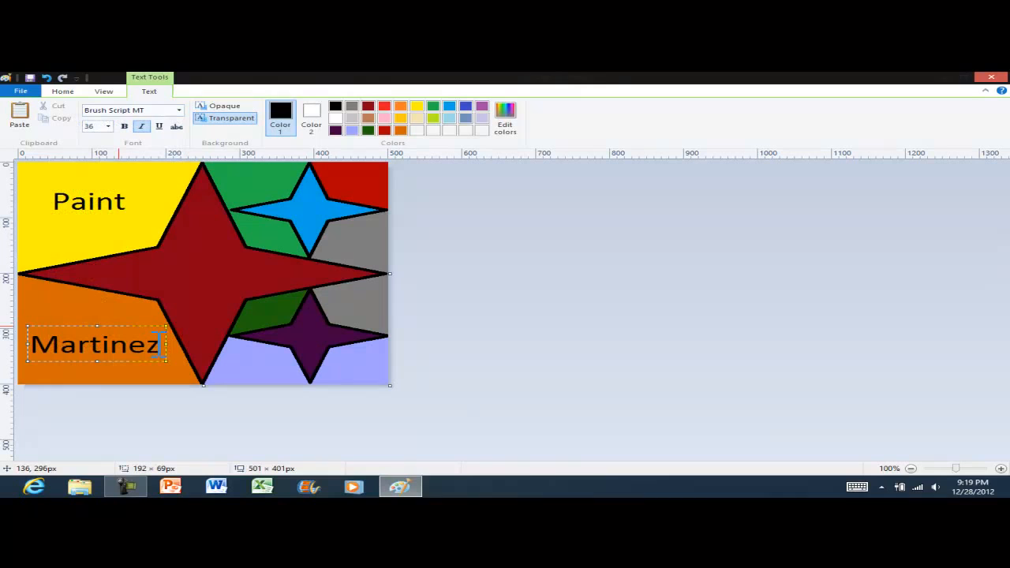
Step: Select the whole surname in the text box and set its font to Brush Script MT
drag(159, 344, 29, 344)
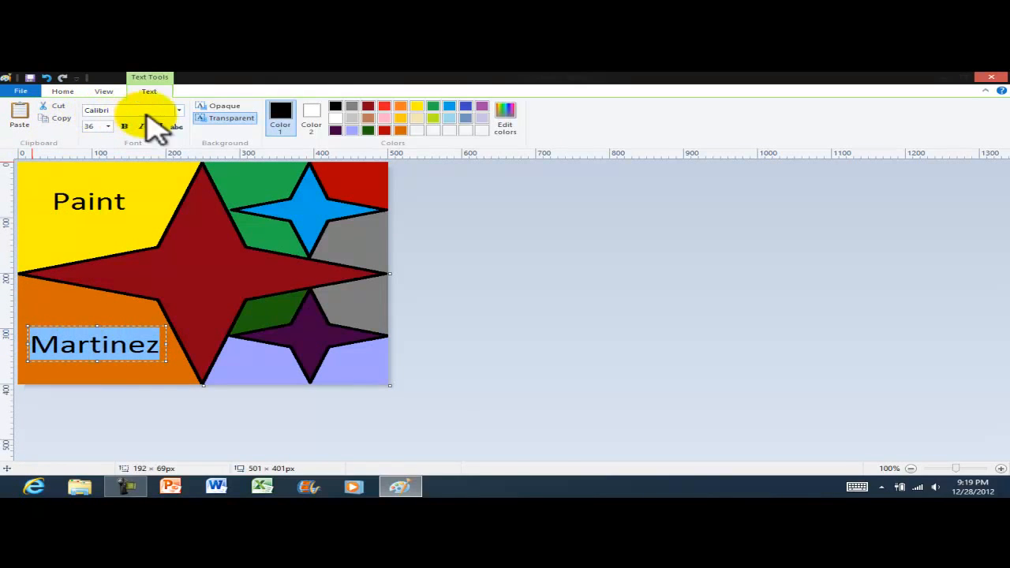
click(179, 110)
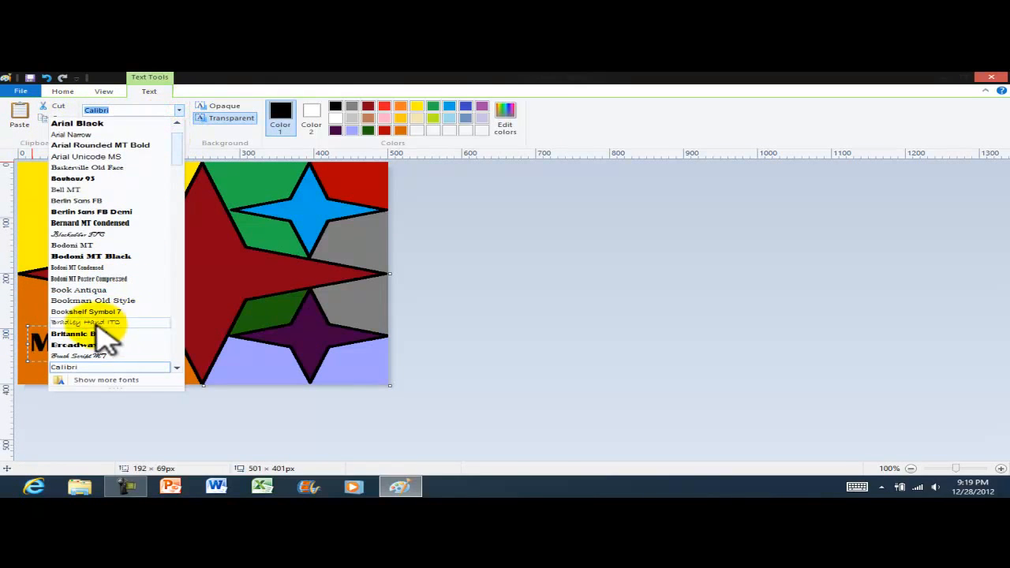
click(108, 356)
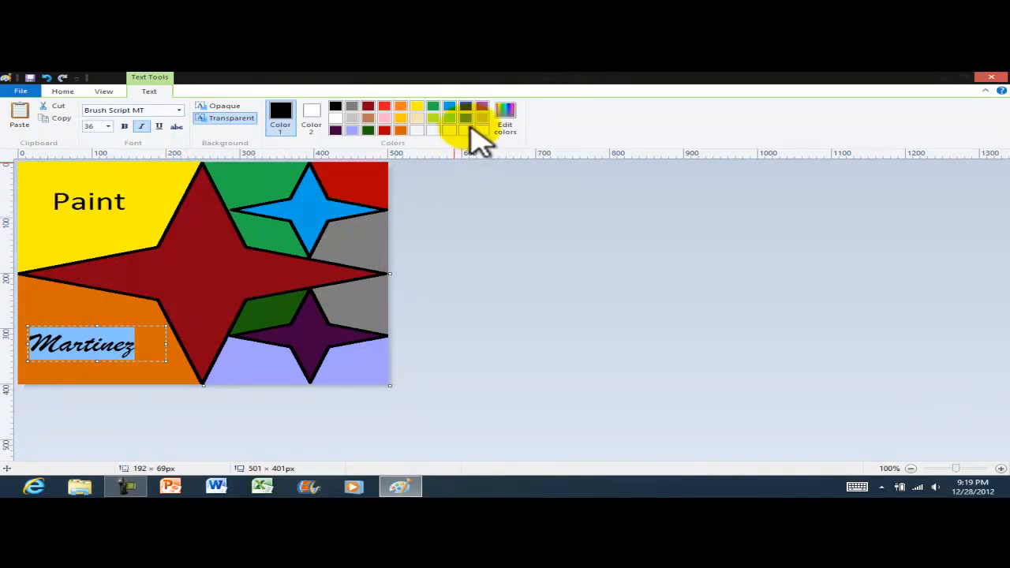
Step: Shift the surname text slightly to the right and up within the orange area, and commit it to the picture
click(152, 341)
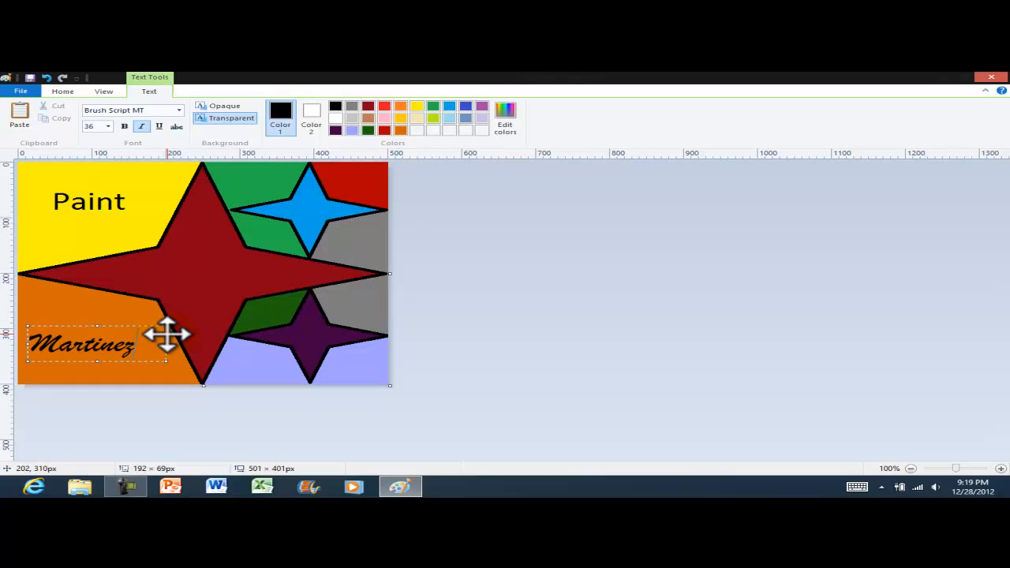
drag(166, 335, 172, 332)
click(339, 314)
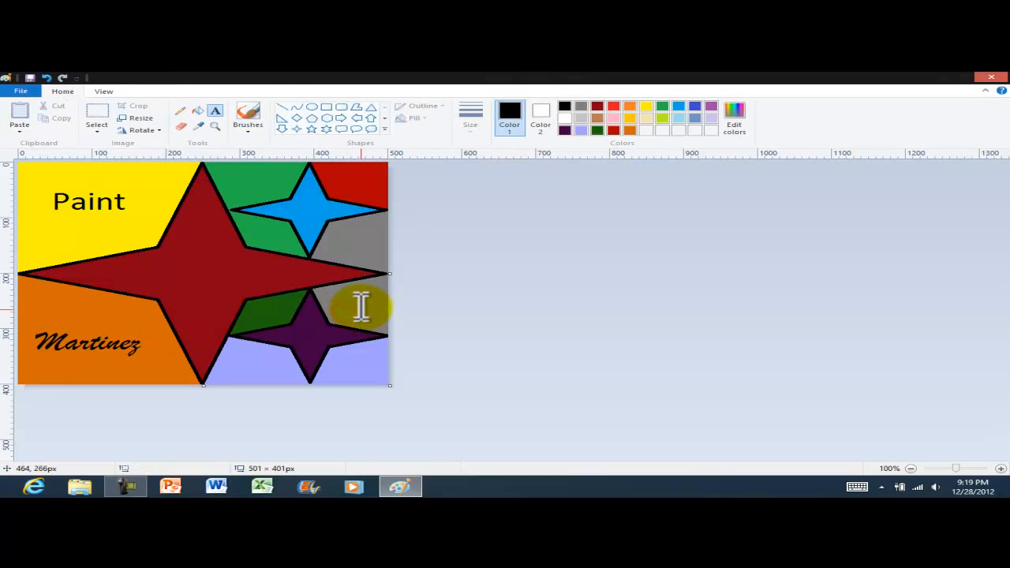
Step: Add the text "International College" on two lines over the large dark red star in non-italic Arial
click(173, 254)
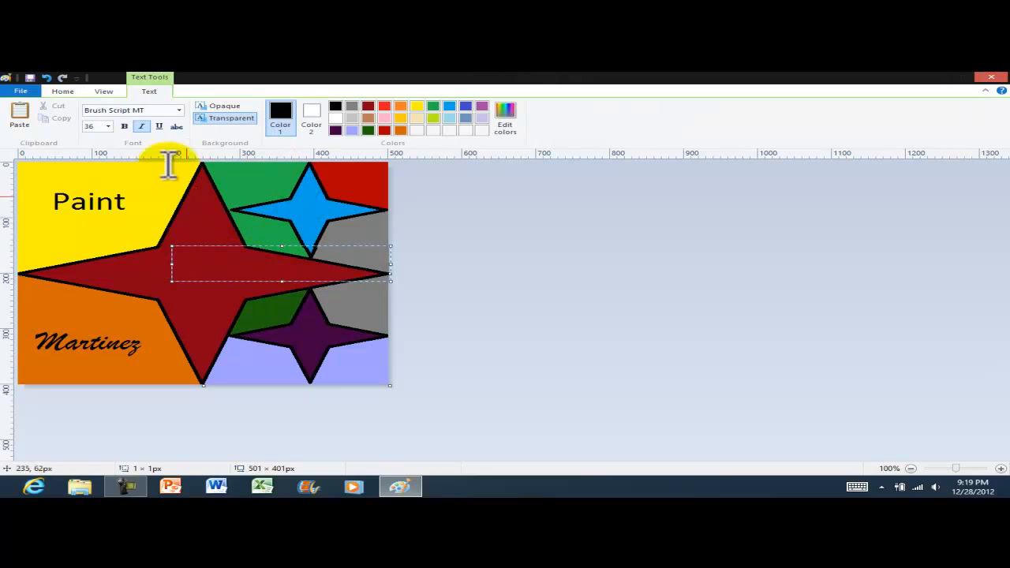
click(180, 110)
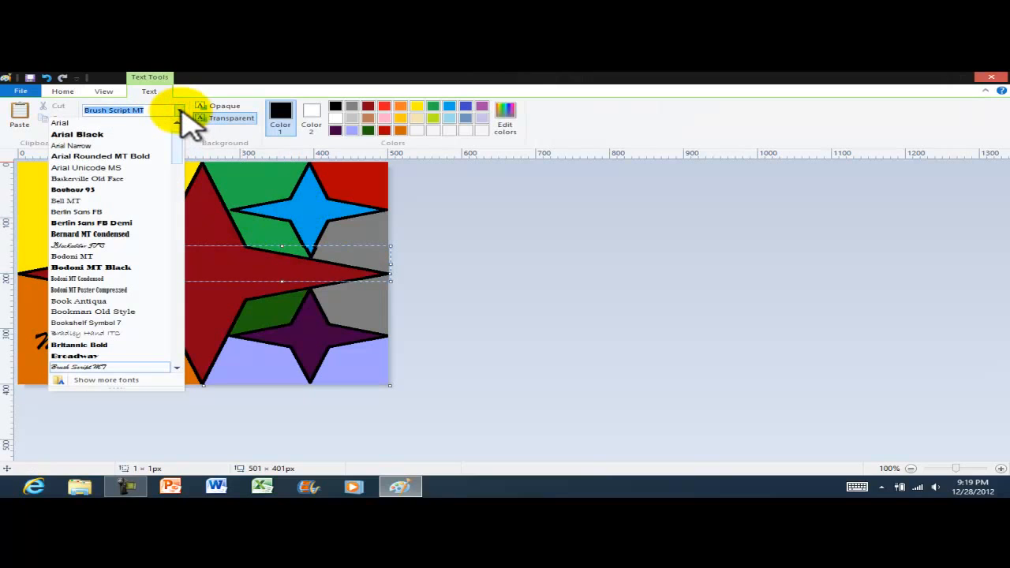
click(63, 123)
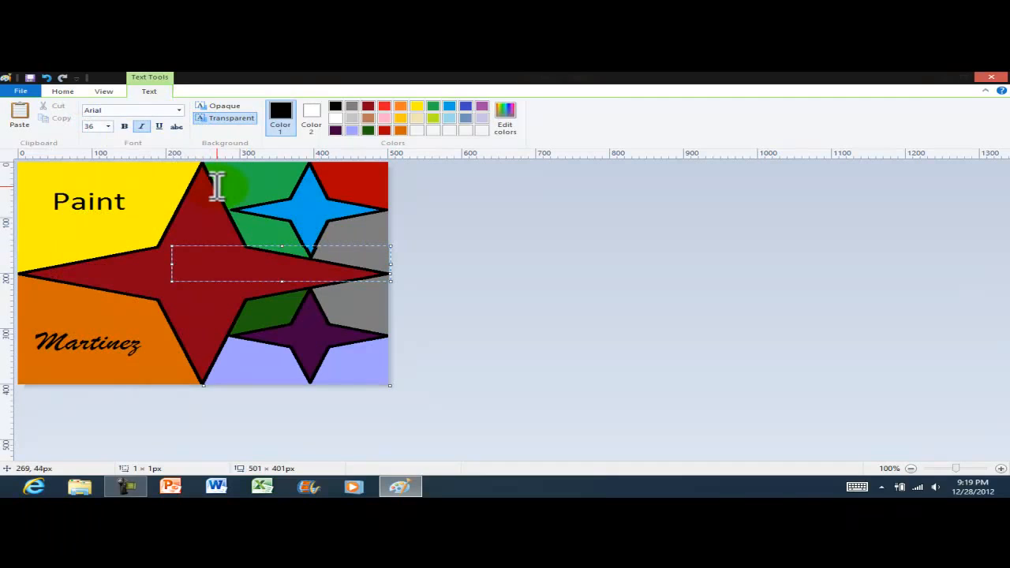
click(143, 131)
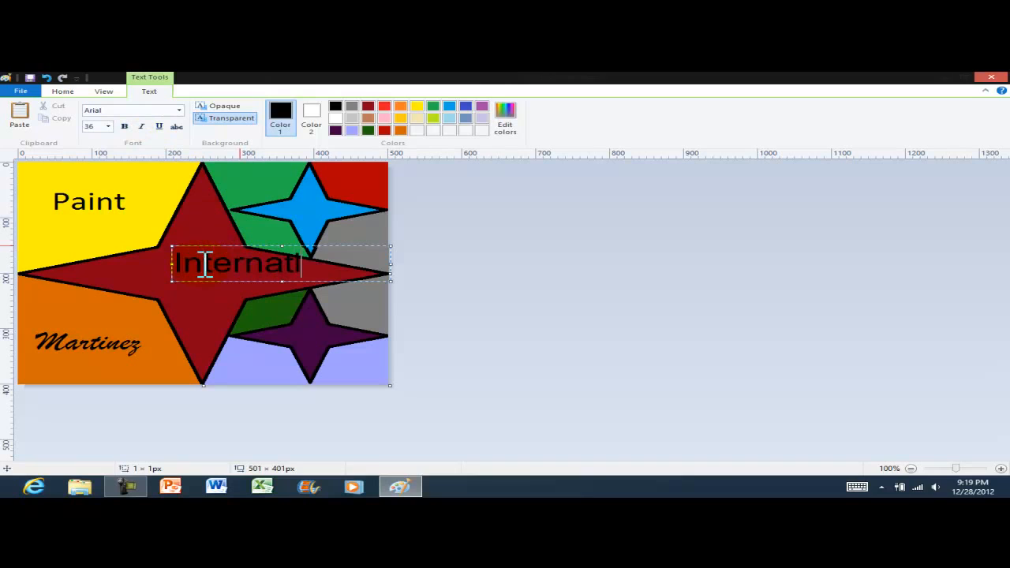
key(Return)
text(College)
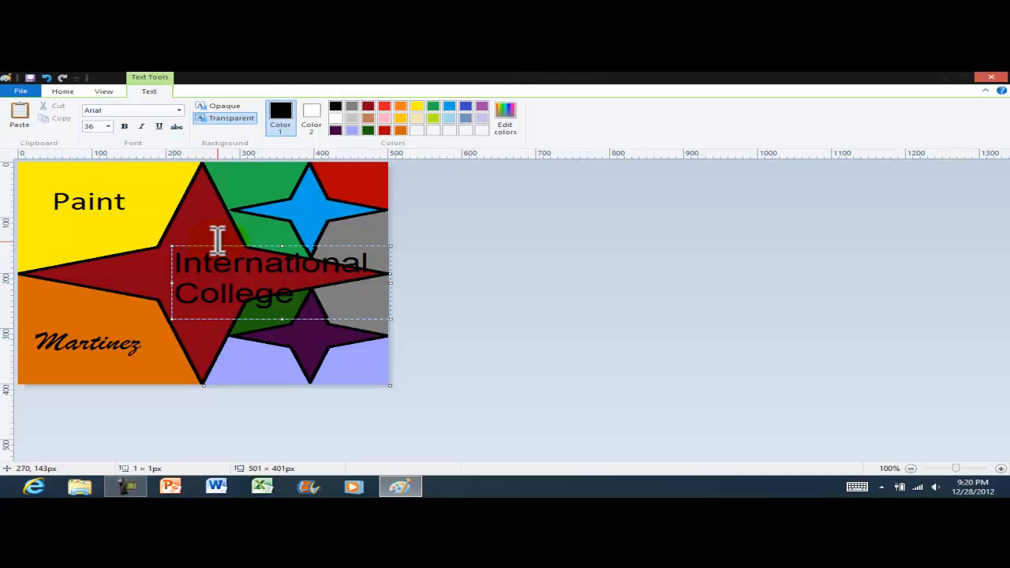
Step: Set the "International College" text to size 24, shrink its box to about 301 × 48 px and centre it across the large star's horizontal arms
drag(339, 289, 148, 209)
click(108, 127)
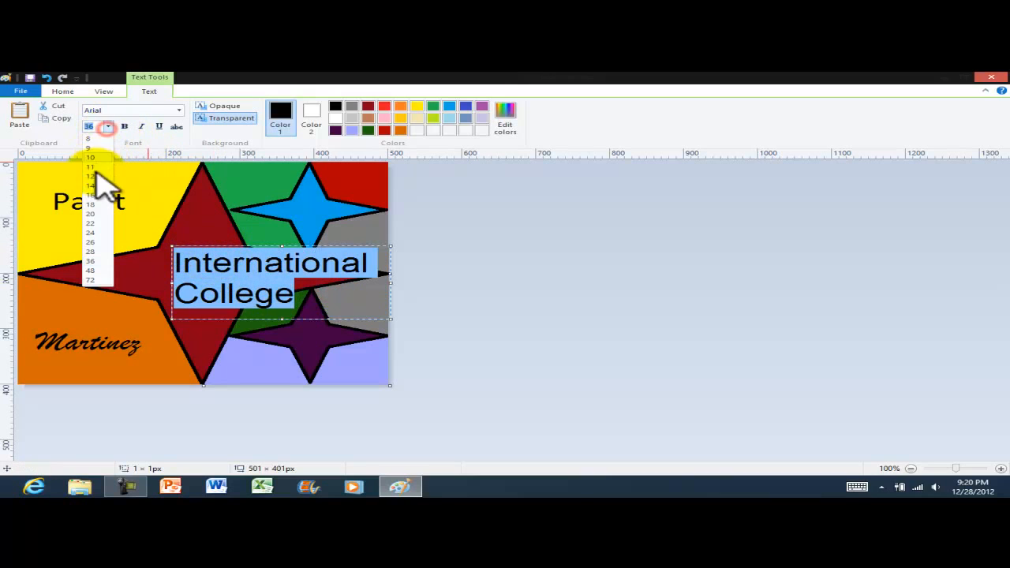
click(93, 233)
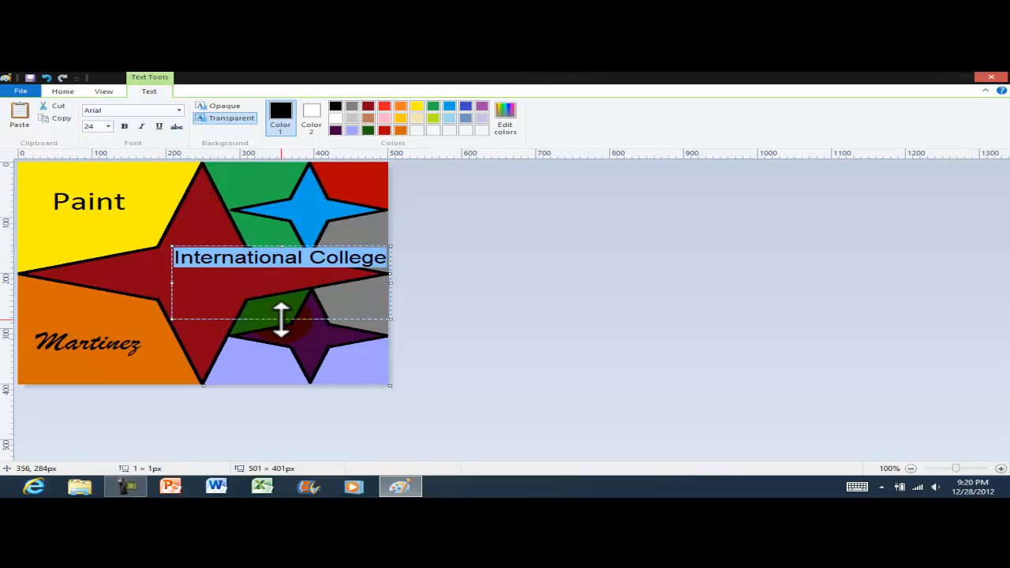
drag(282, 319, 227, 282)
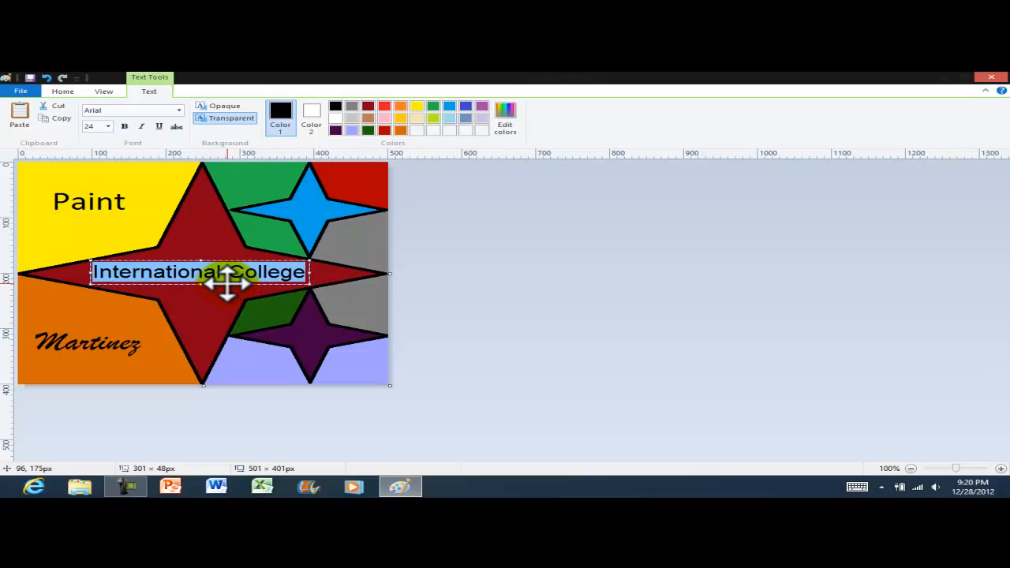
Step: Select the whole "International College" text and try yellow as its colour
click(232, 273)
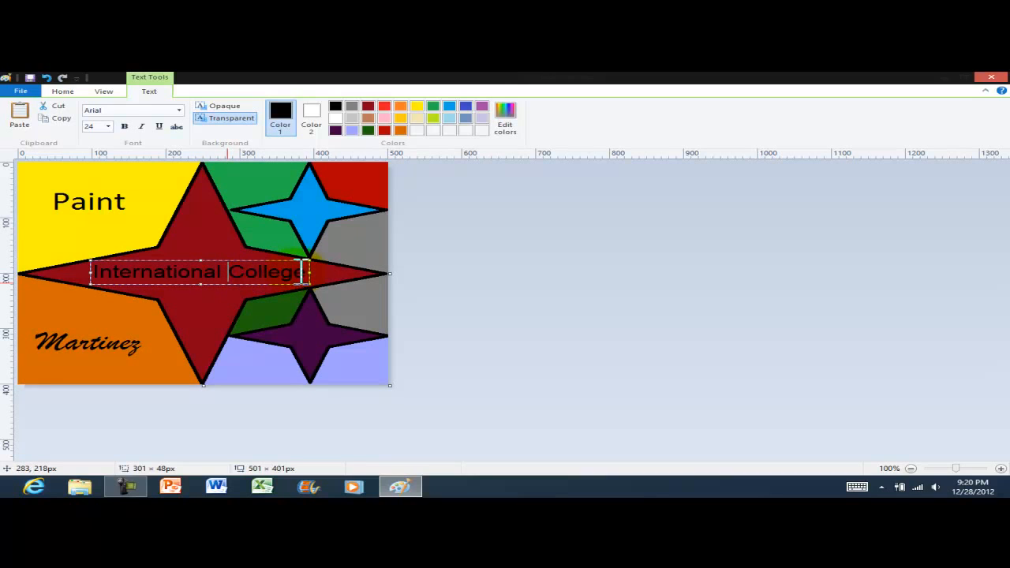
drag(311, 268, 94, 286)
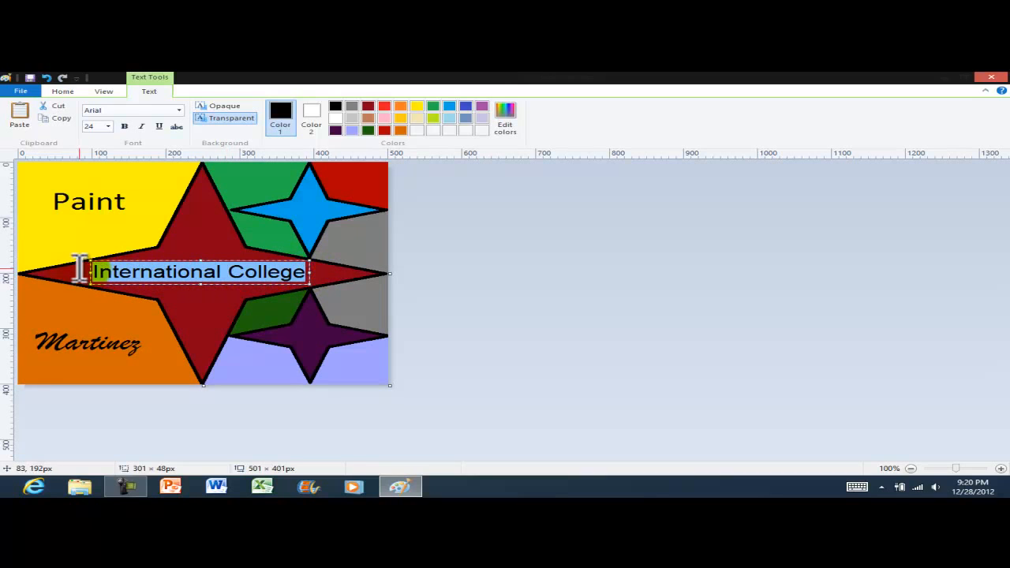
click(417, 108)
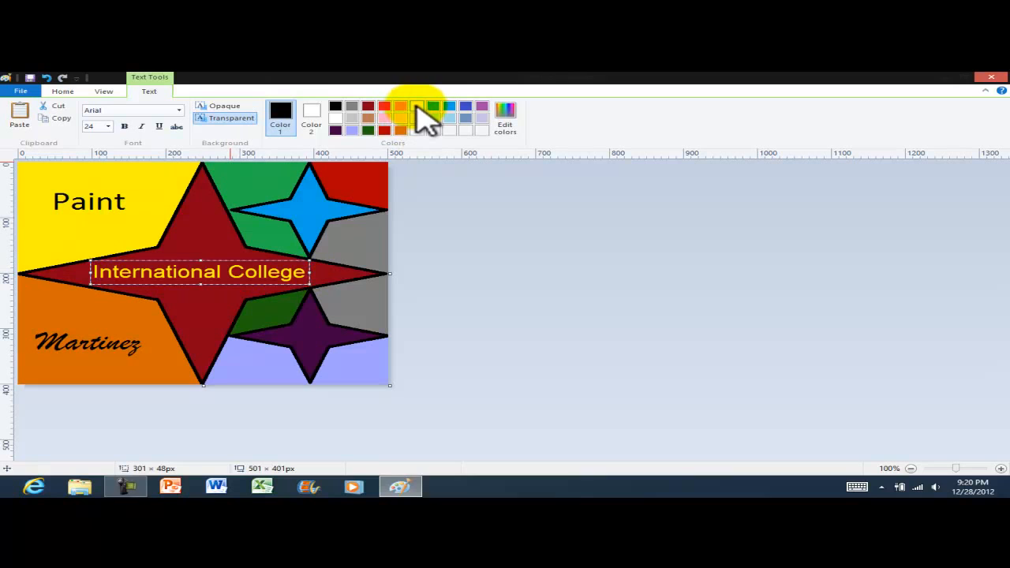
click(418, 108)
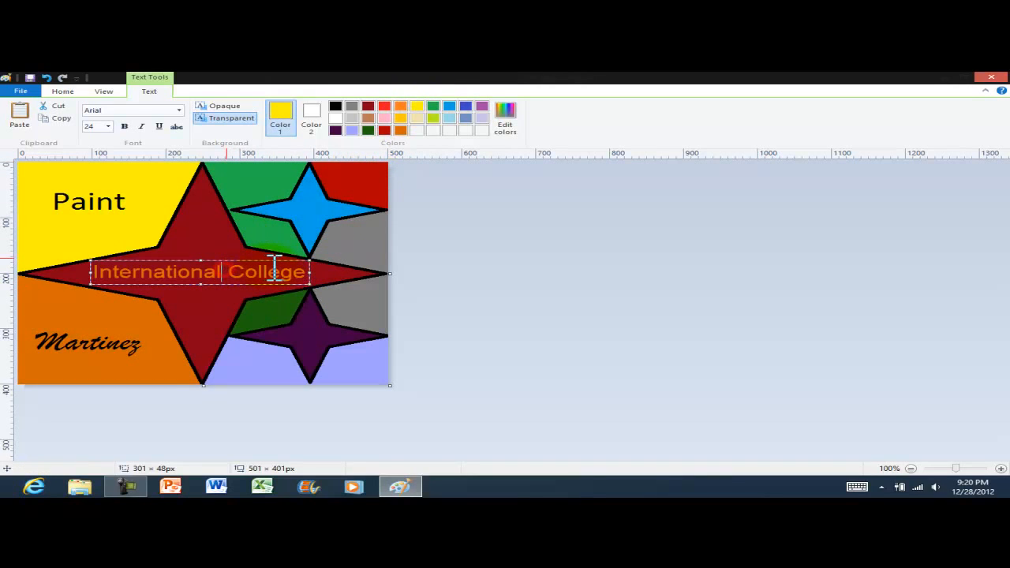
Step: Reselect the whole "International College" text, make it white with Color 1 and commit it to the picture
click(311, 117)
key(ctrl+a)
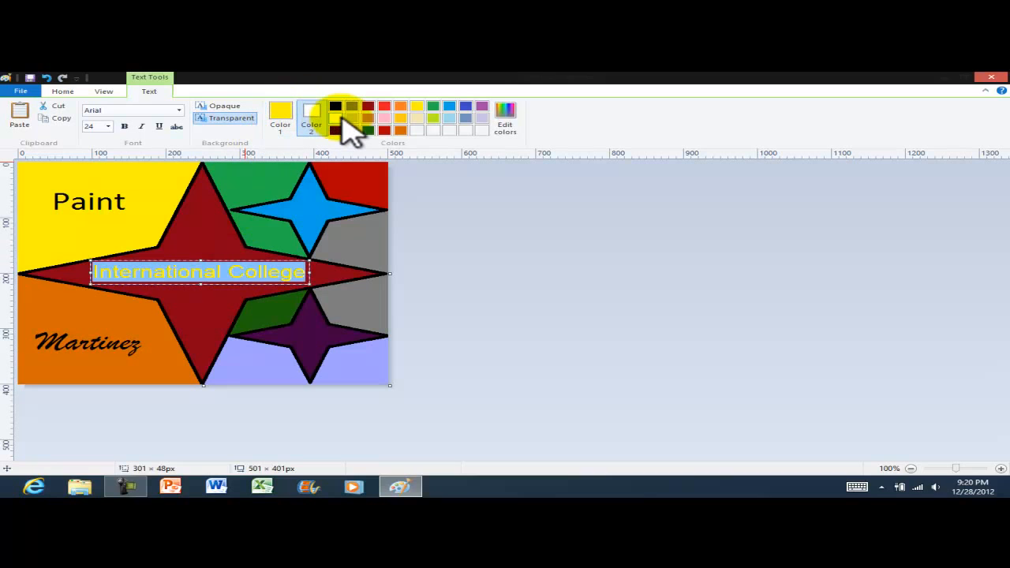
click(281, 116)
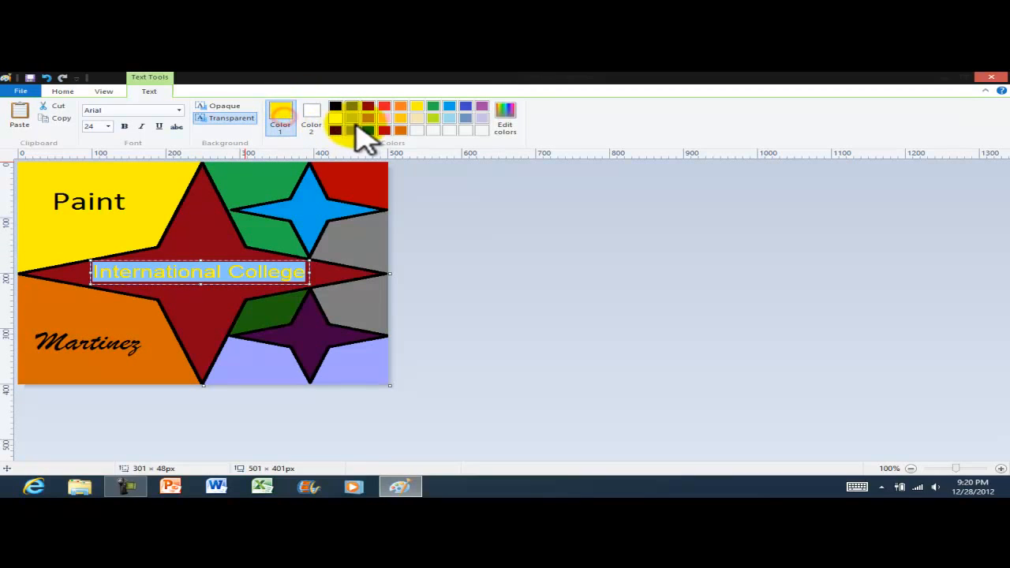
click(336, 118)
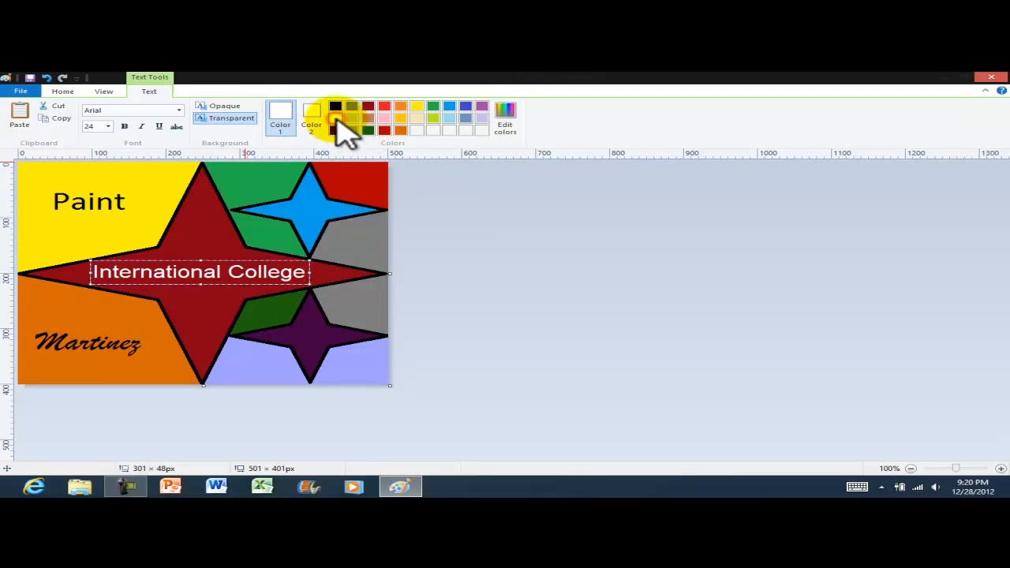
click(340, 275)
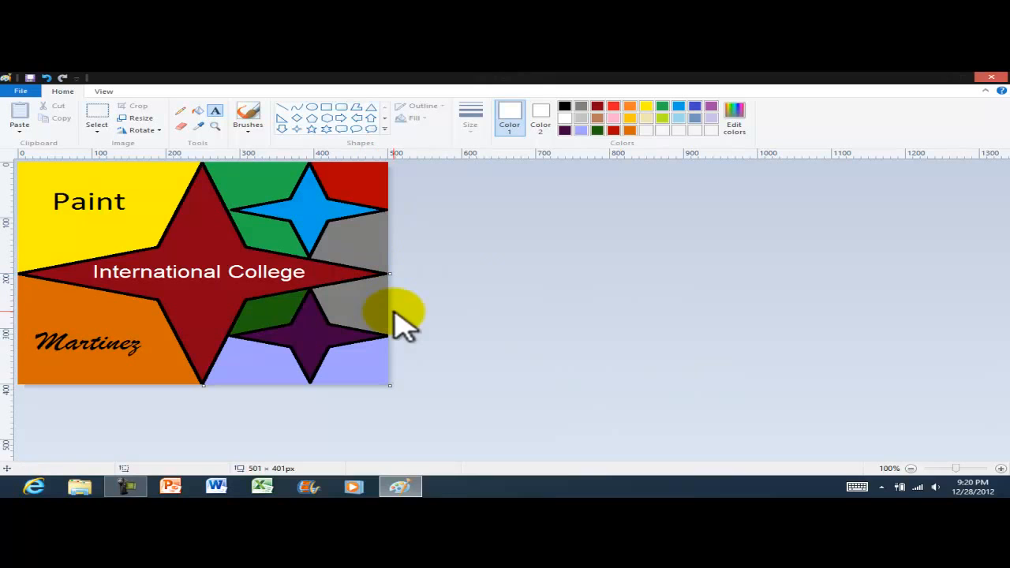
Step: Save the drawing to the Desktop as a JPEG picture named Logo and exit Paint
click(23, 93)
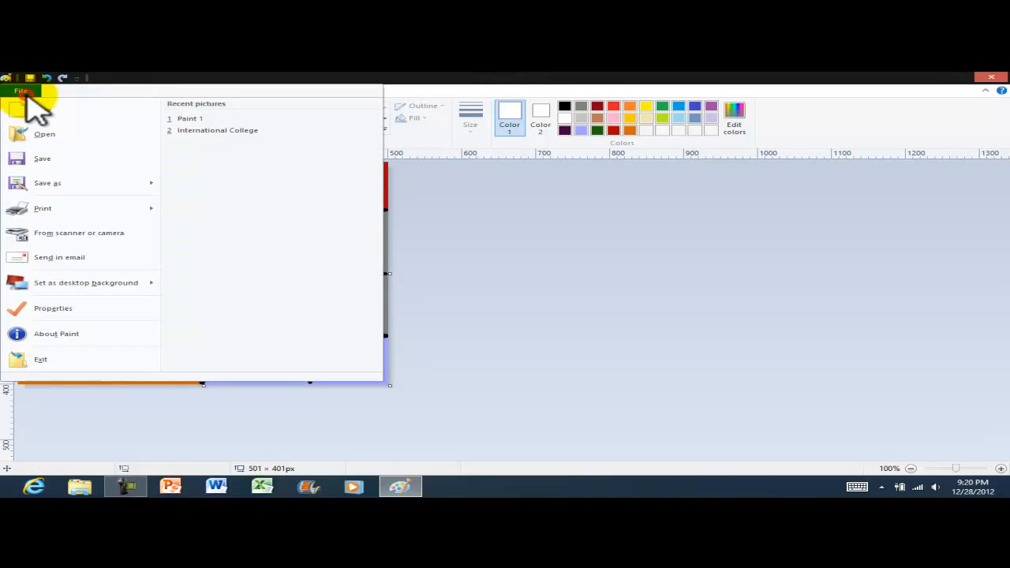
mouse_move(86, 182)
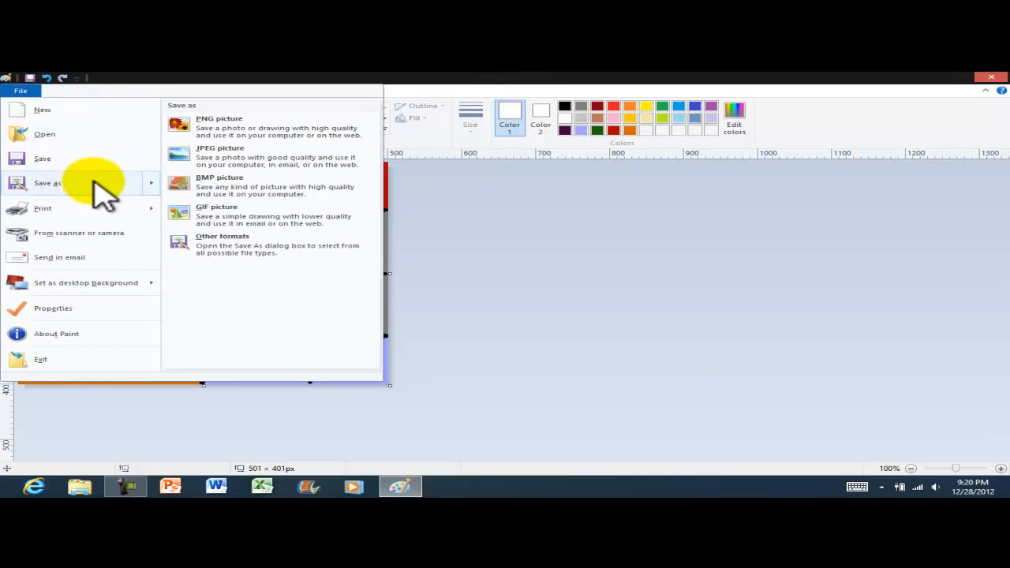
click(235, 152)
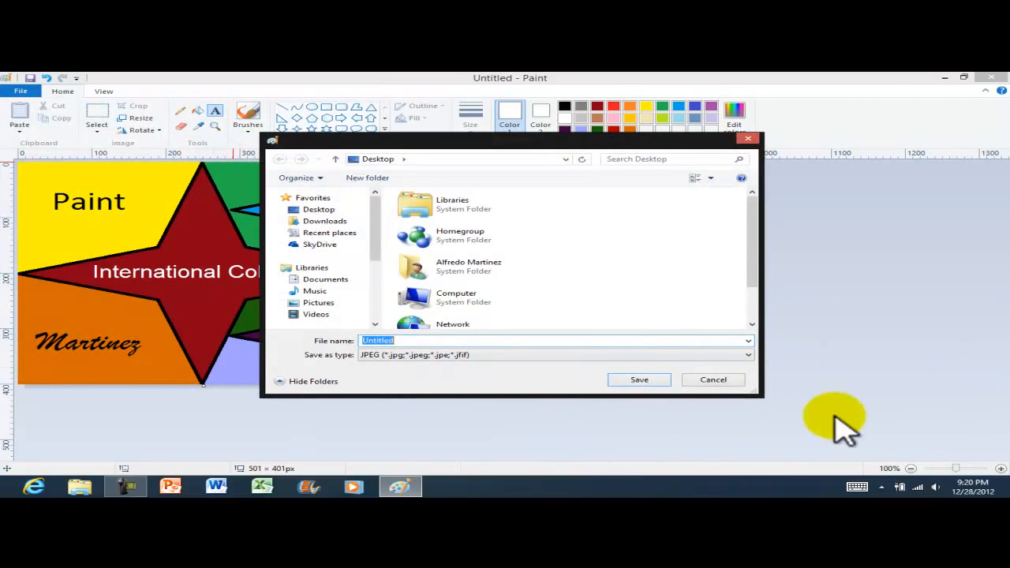
click(337, 212)
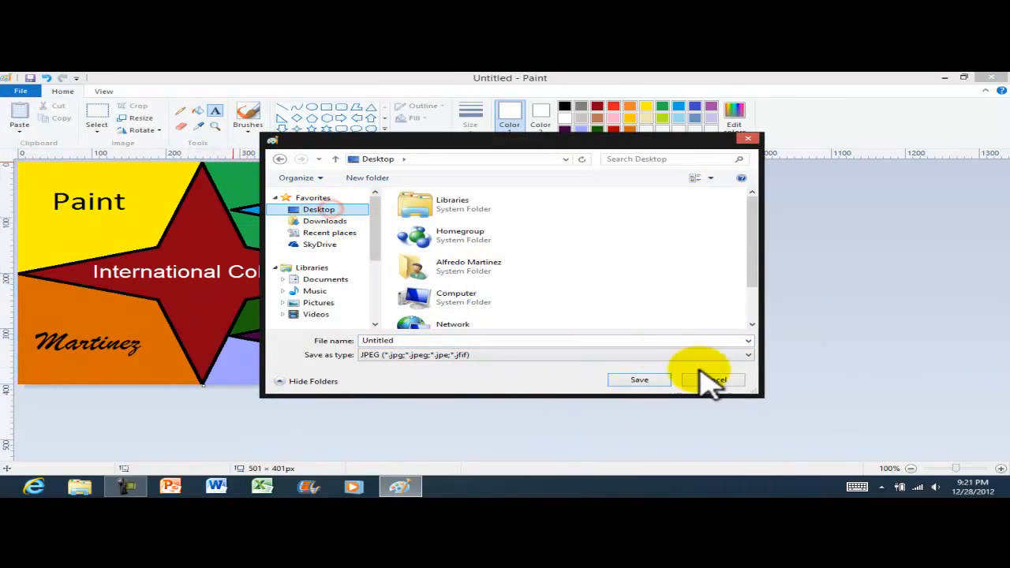
double_click(378, 340)
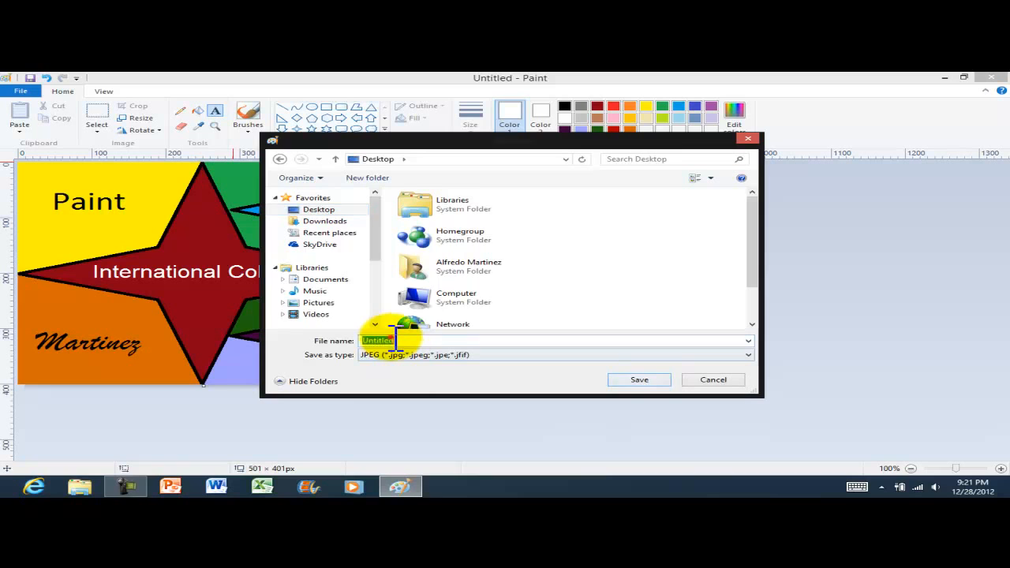
text(Logo)
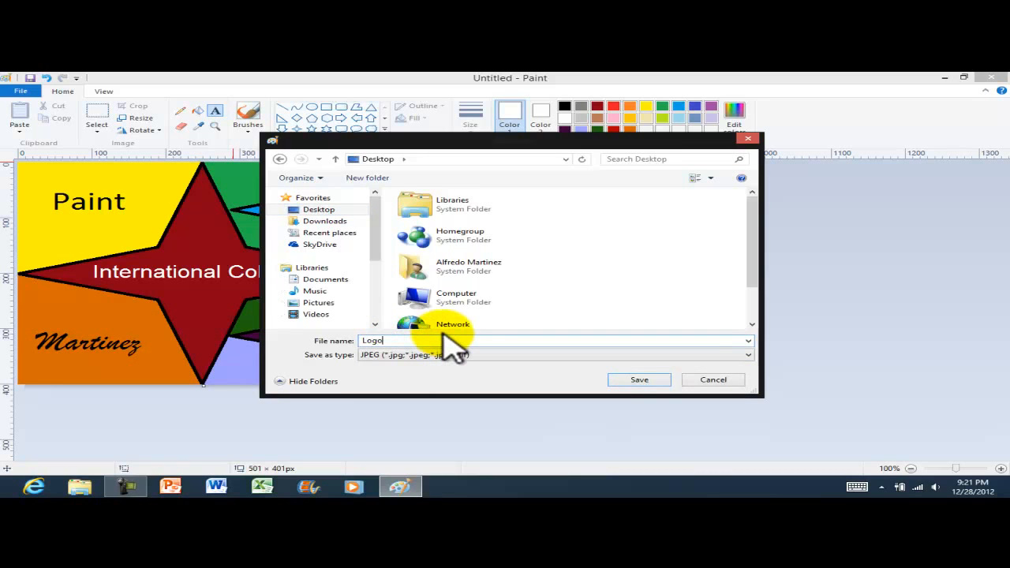
click(637, 381)
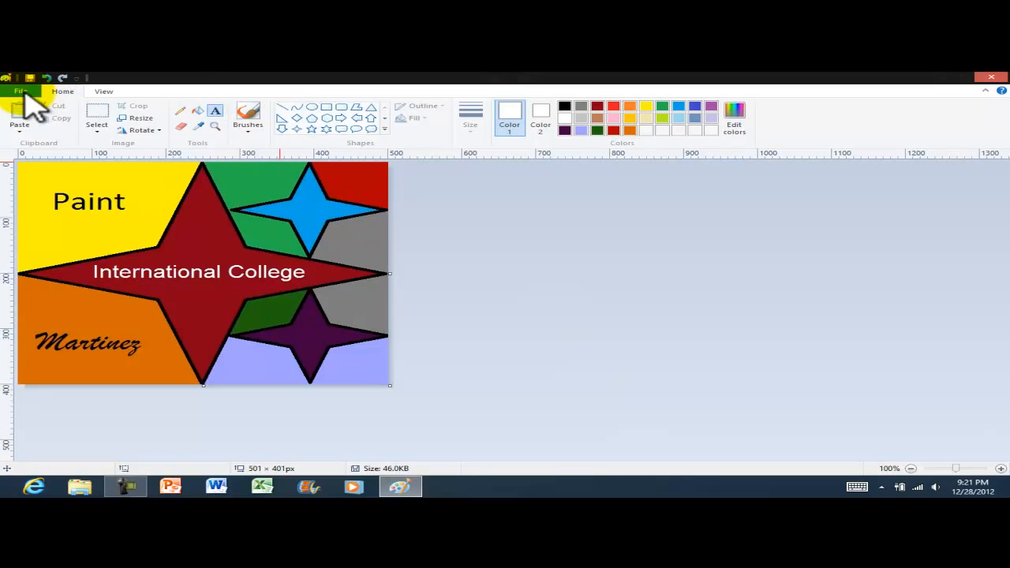
click(22, 92)
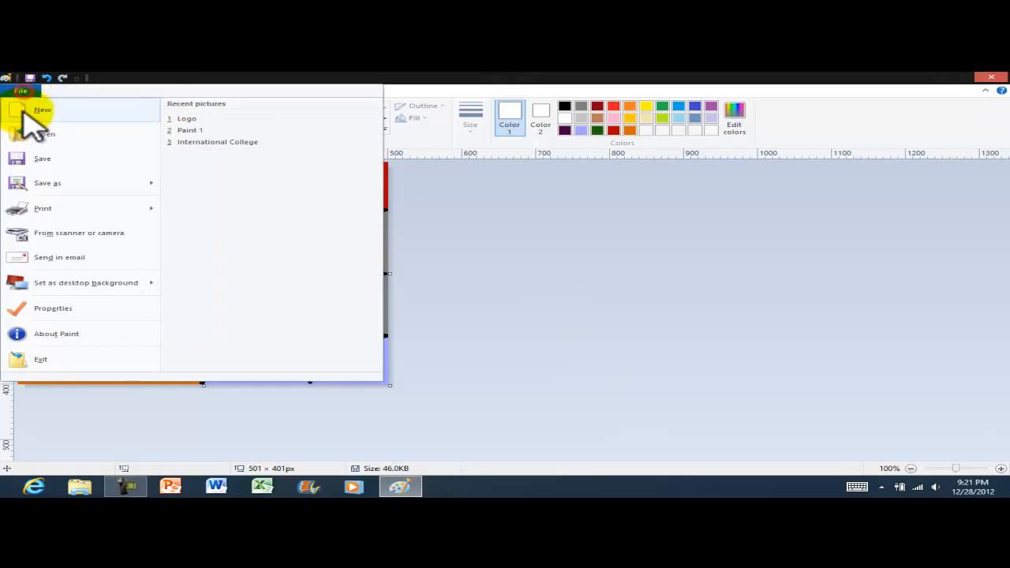
click(43, 359)
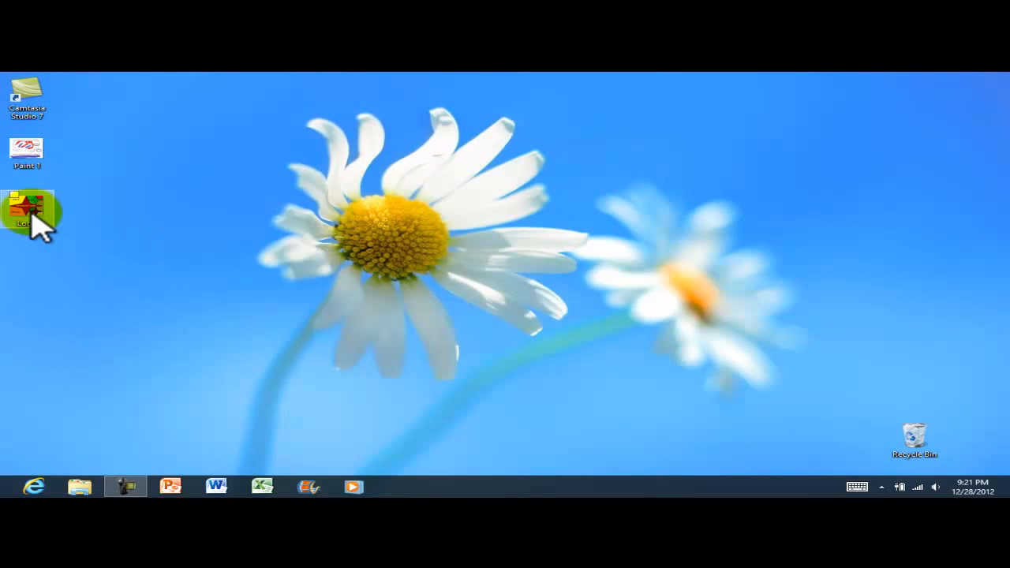